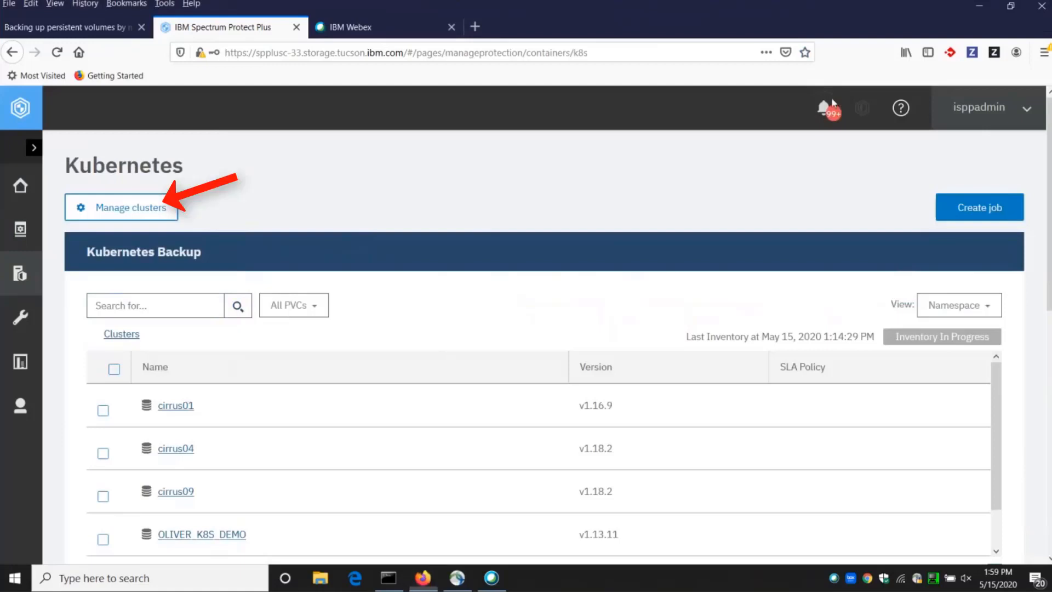
Open the Kubernetes cluster management list and show the available actions for host 9.11.70.167.
{"action": "left_click", "coordinate": [126, 208]}
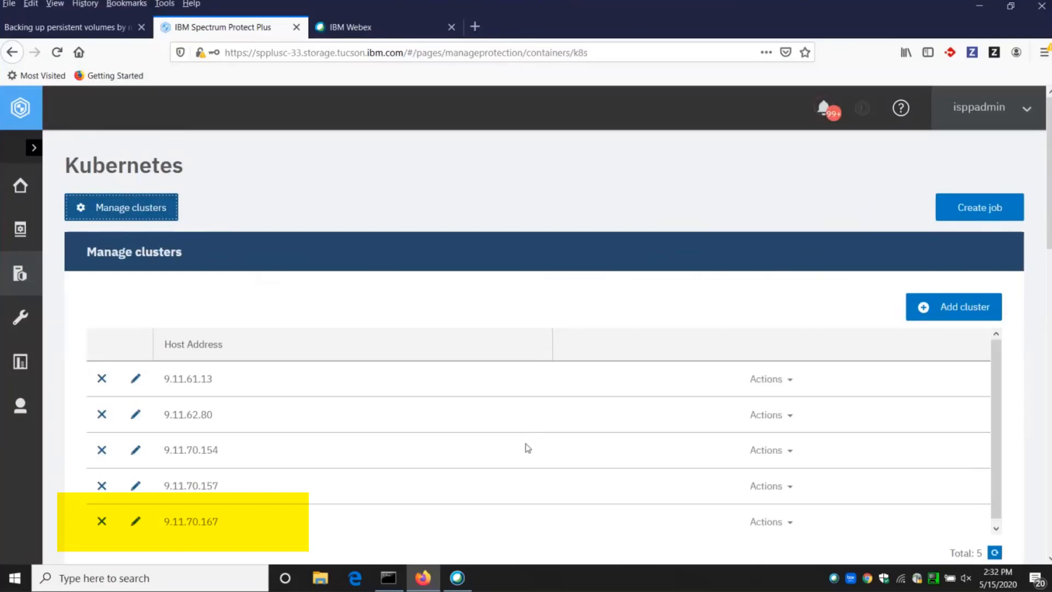
{"action": "left_click", "coordinate": [806, 519]}
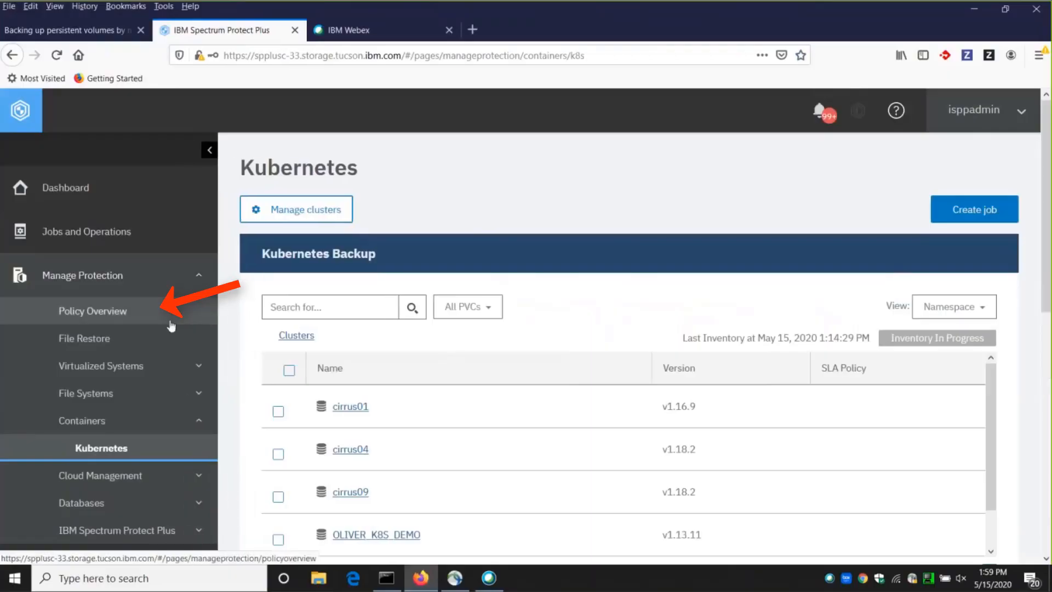
Go to the policy overview and start adding a new SLA policy.
{"action": "left_click", "coordinate": [143, 318]}
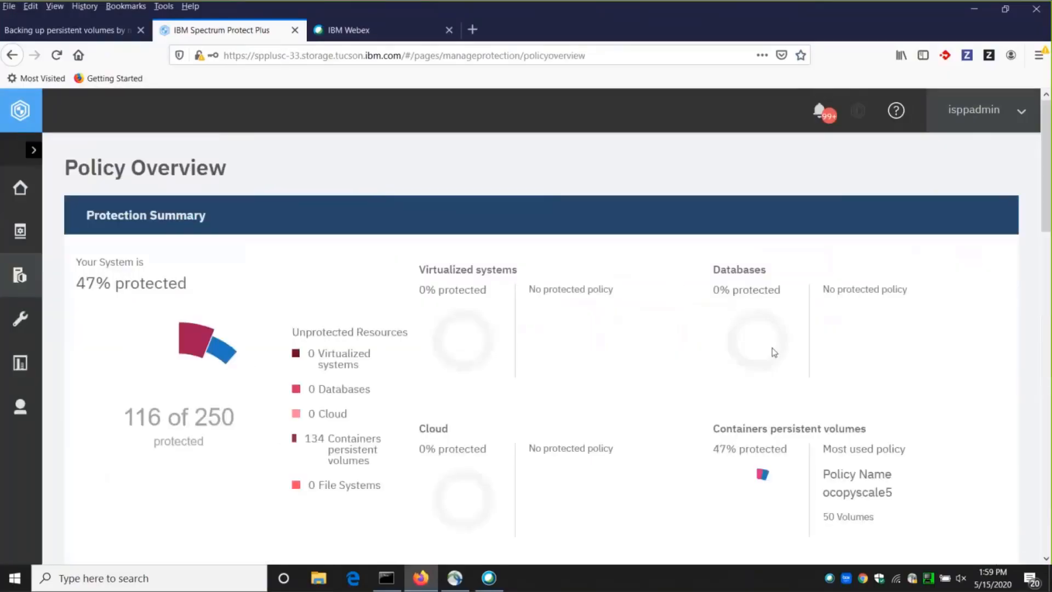
{"action": "scroll", "coordinate": [773, 347], "scroll_direction": "down", "scroll_amount": 1}
{"action": "scroll", "coordinate": [769, 345], "scroll_direction": "down", "scroll_amount": 9}
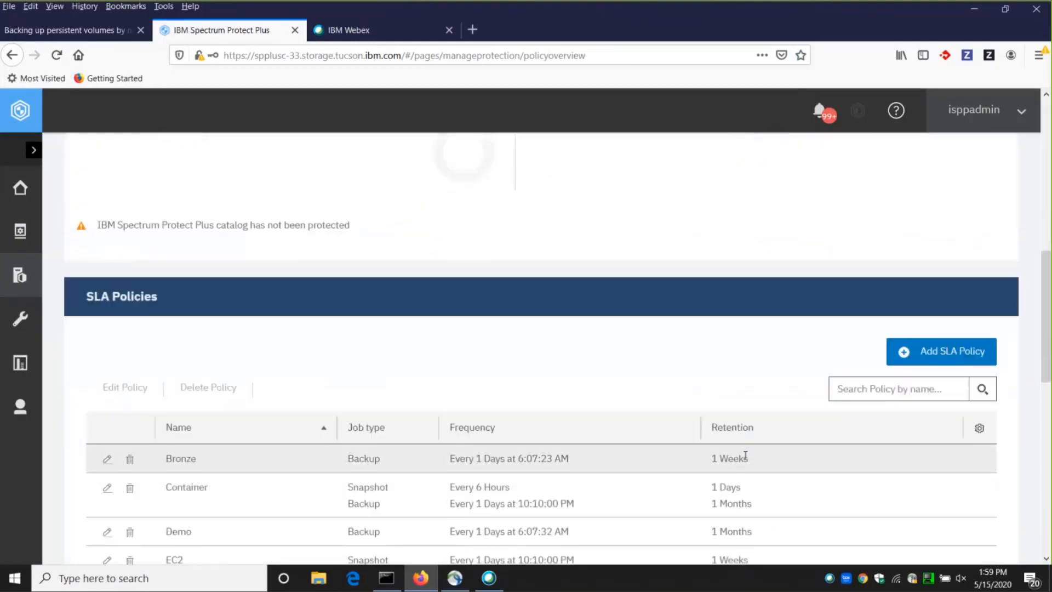
{"action": "scroll", "coordinate": [745, 456], "scroll_direction": "down", "scroll_amount": 2}
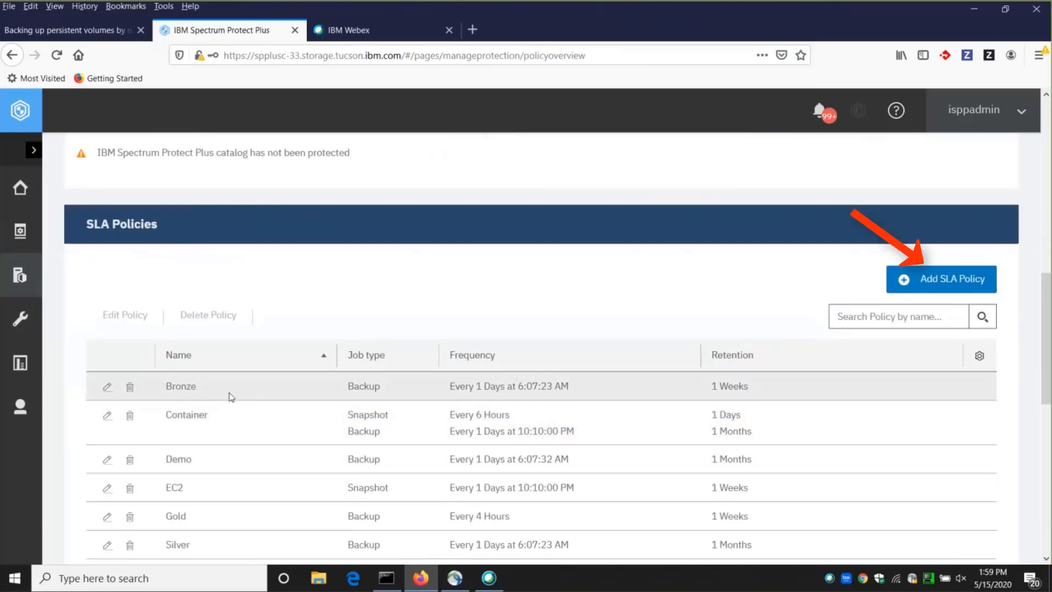
{"action": "scroll", "coordinate": [932, 340], "scroll_direction": "up", "scroll_amount": 1}
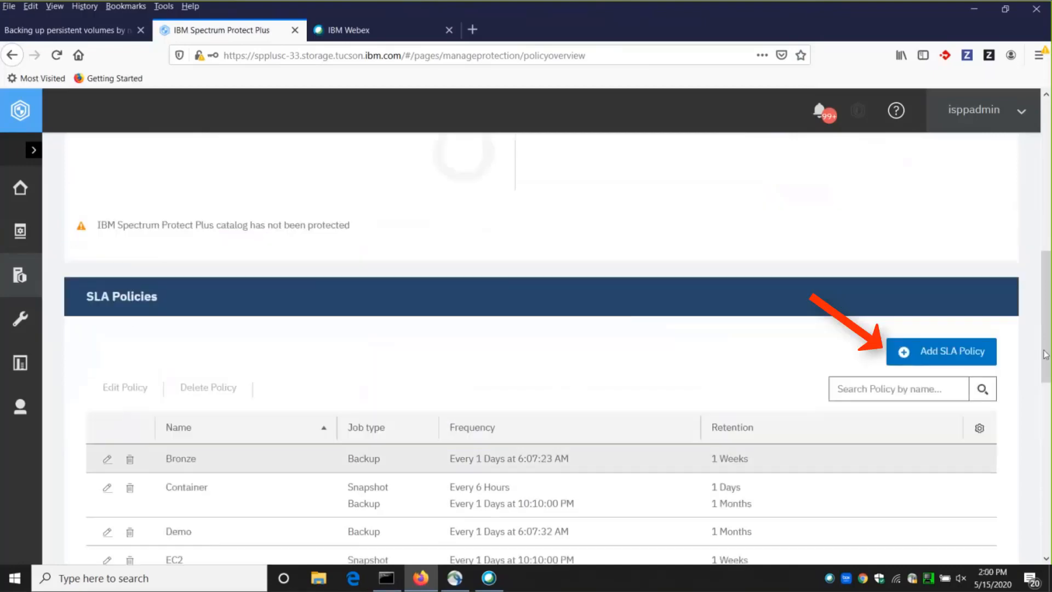
{"action": "left_click", "coordinate": [952, 355]}
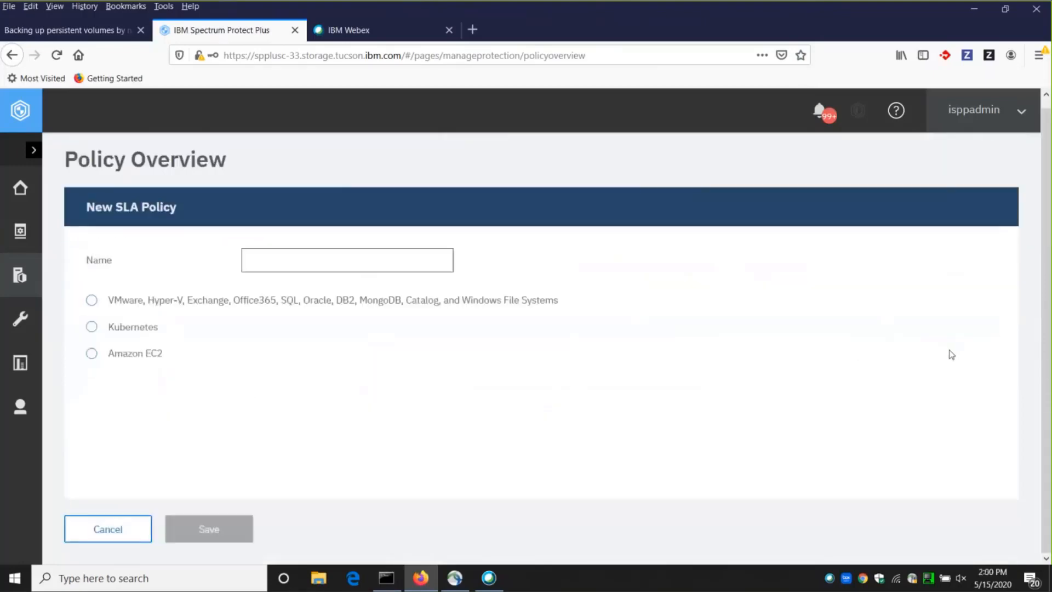
Name the new SLA policy cirrus09-test-sla and set its type to Kubernetes.
{"action": "left_click", "coordinate": [281, 263]}
{"action": "type", "text": "cirrus09-"}
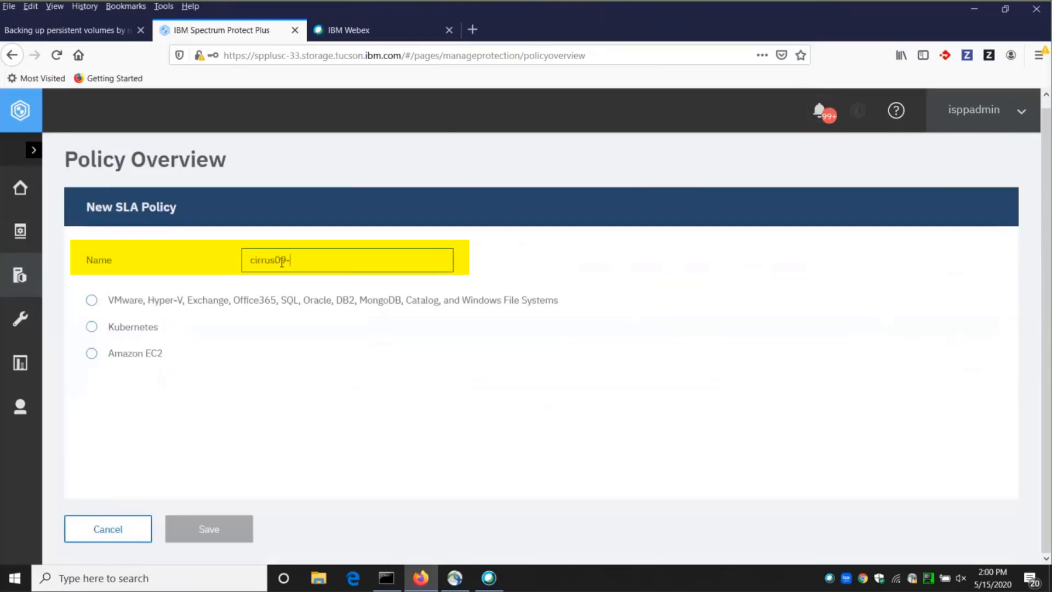
{"action": "type", "text": "testsl"}
{"action": "key", "text": "BackSpace"}
{"action": "key", "text": "BackSpace"}
{"action": "type", "text": "-sla"}
{"action": "left_click", "coordinate": [91, 327]}
Set the snapshot protection retention to 10 days and its frequency to 1 hour.
{"action": "scroll", "coordinate": [417, 396], "scroll_direction": "down", "scroll_amount": 1}
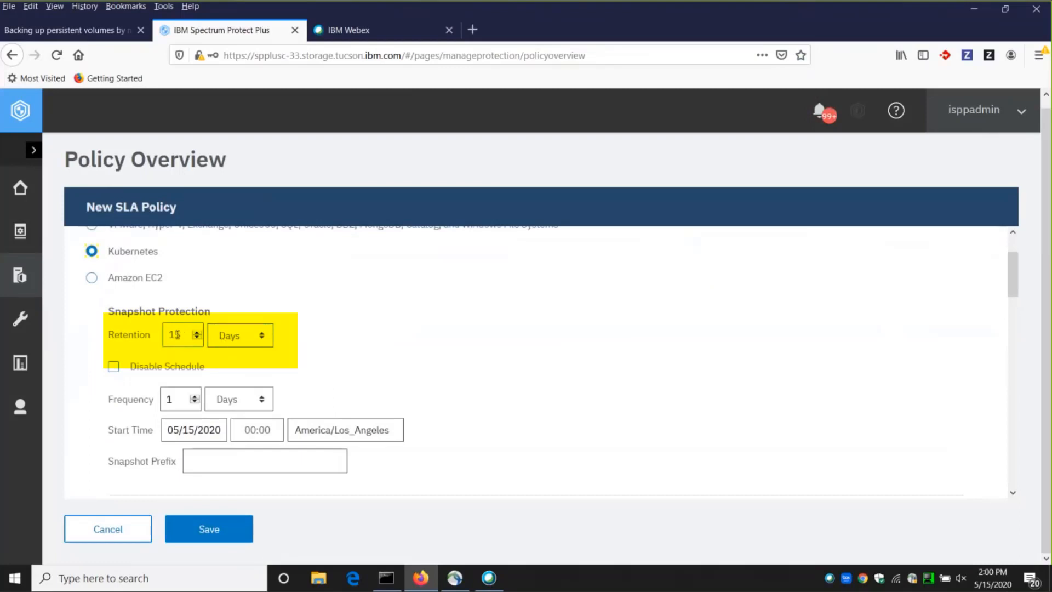
{"action": "left_click", "coordinate": [197, 333]}
{"action": "left_click_drag", "start_coordinate": [189, 334], "coordinate": [166, 335]}
{"action": "type", "text": "10"}
{"action": "left_click_drag", "start_coordinate": [176, 399], "coordinate": [159, 399]}
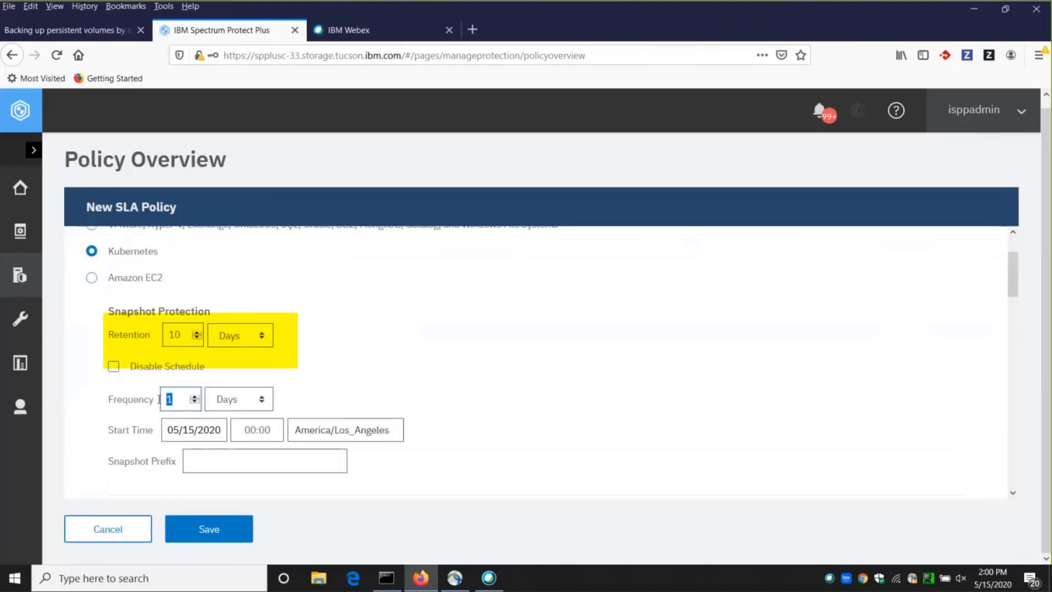
{"action": "left_click", "coordinate": [265, 399]}
{"action": "left_click", "coordinate": [256, 442]}
Check the snapshot start date in the calendar and close it without picking another date.
{"action": "scroll", "coordinate": [196, 366], "scroll_direction": "down", "scroll_amount": 2}
{"action": "left_click", "coordinate": [209, 355]}
{"action": "left_click", "coordinate": [210, 356]}
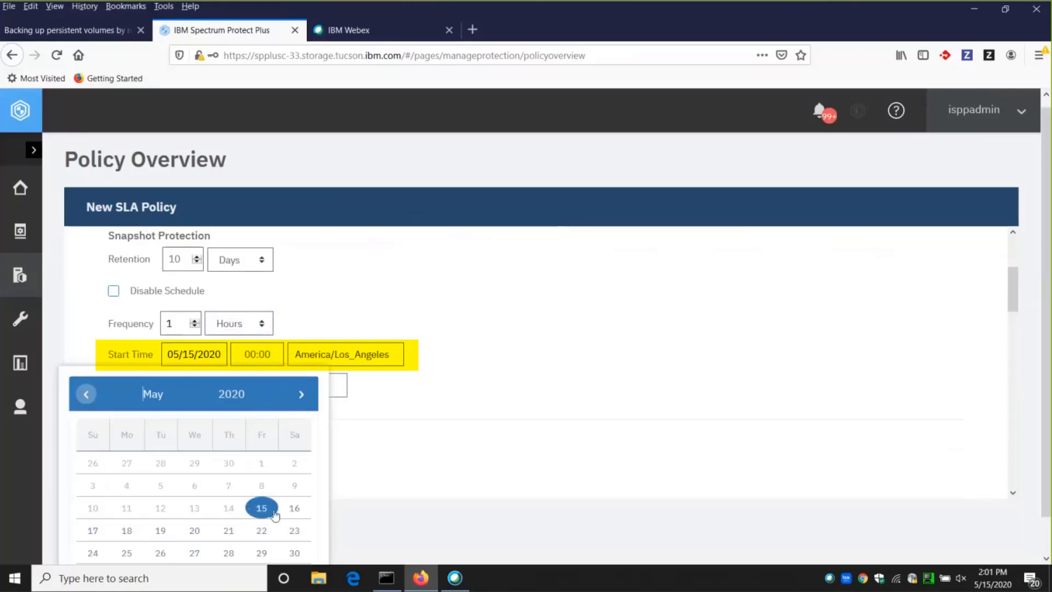
{"action": "left_click", "coordinate": [504, 394]}
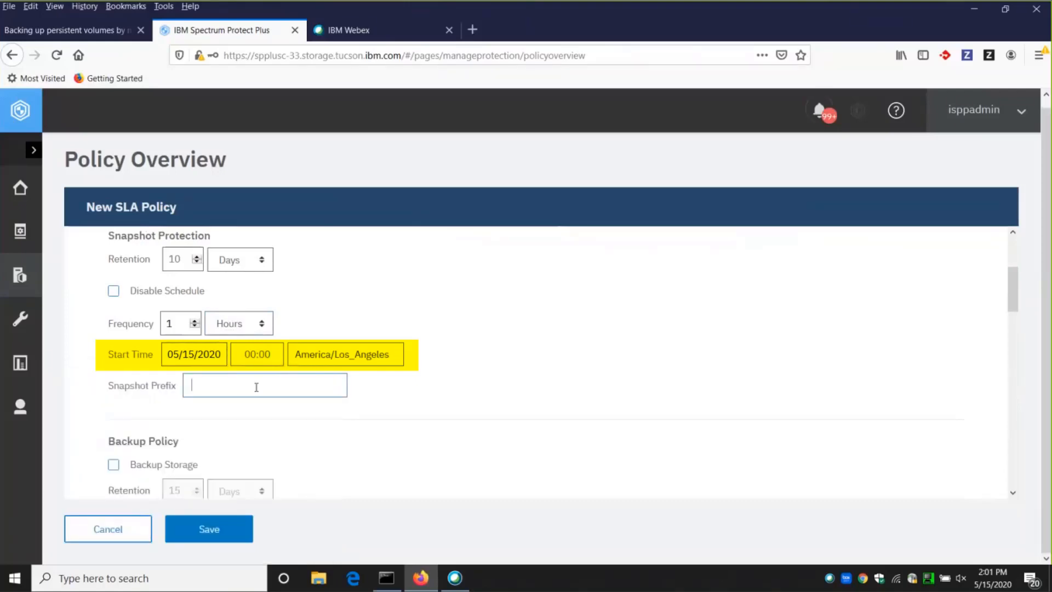
Enter hourlysnap as the snapshot prefix.
{"action": "left_click", "coordinate": [253, 388]}
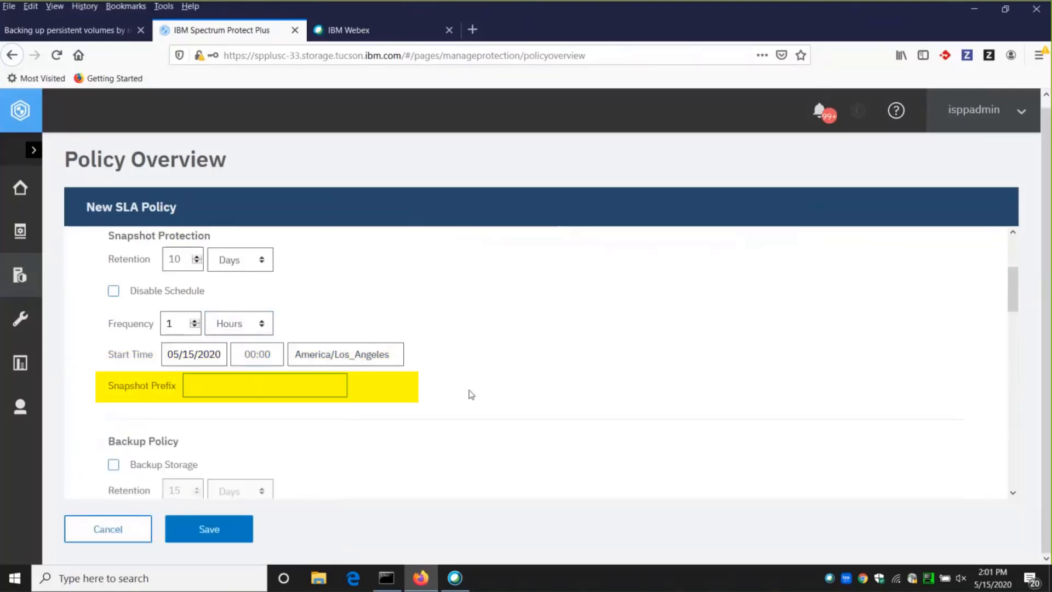
{"action": "type", "text": "h"}
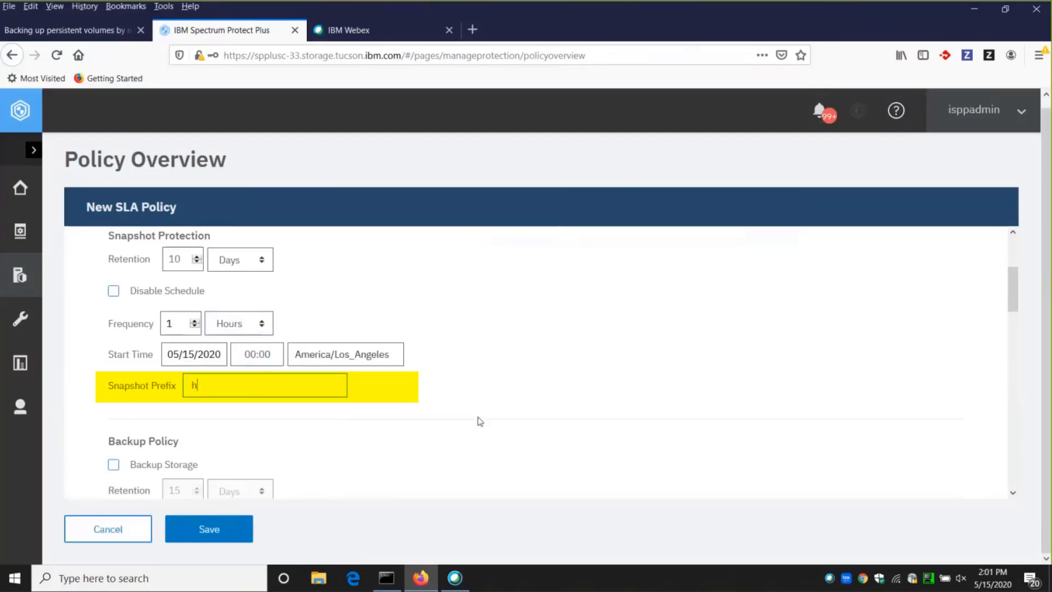
{"action": "type", "text": "ourlysnap"}
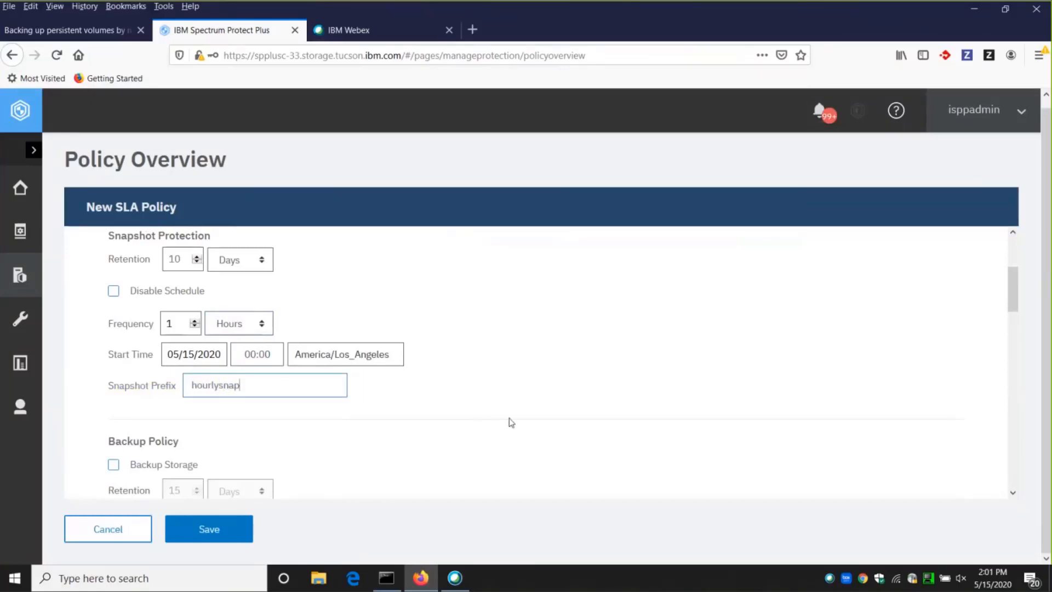
Enable backup storage in the backup policy and set its retention to 10 days.
{"action": "scroll", "coordinate": [493, 416], "scroll_direction": "down", "scroll_amount": 2}
{"action": "left_click", "coordinate": [113, 389]}
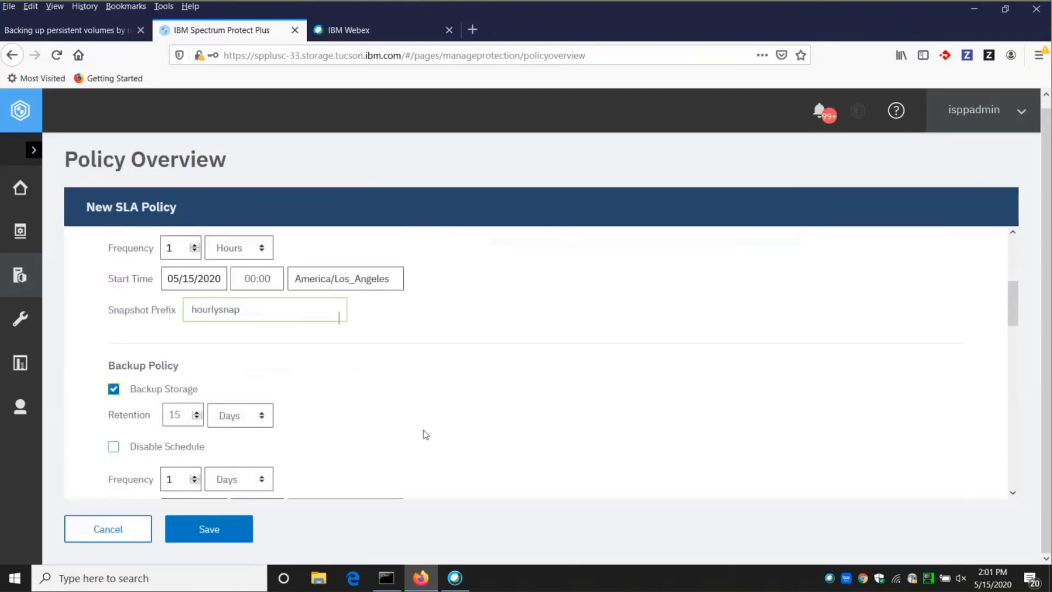
{"action": "left_click", "coordinate": [197, 419]}
{"action": "left_click_drag", "start_coordinate": [184, 416], "coordinate": [159, 407]}
{"action": "type", "text": "10"}
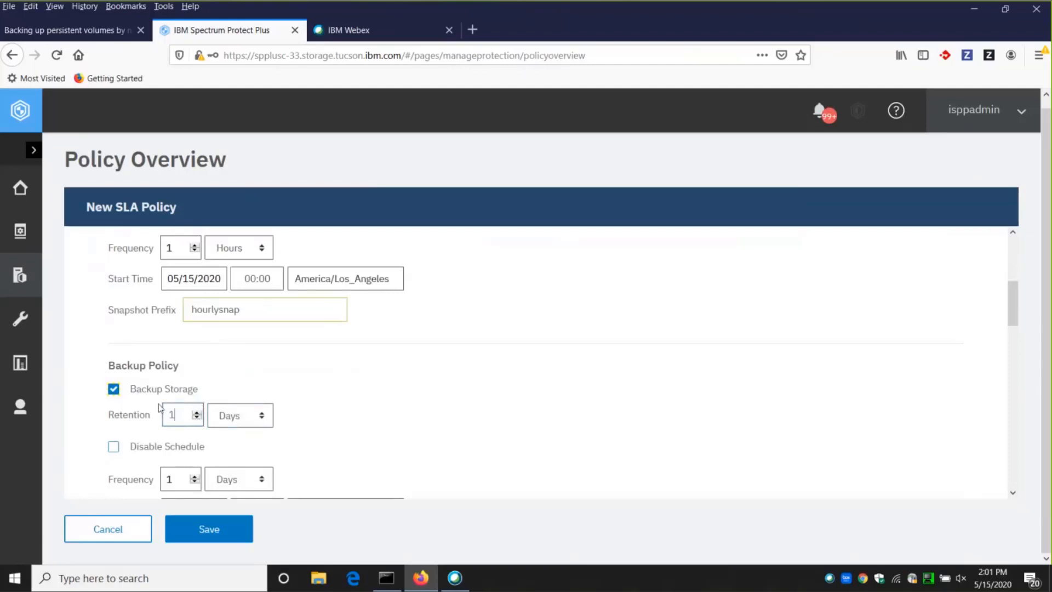
Set the backup policy frequency to every 5 hours.
{"action": "scroll", "coordinate": [384, 460], "scroll_direction": "down", "scroll_amount": 2}
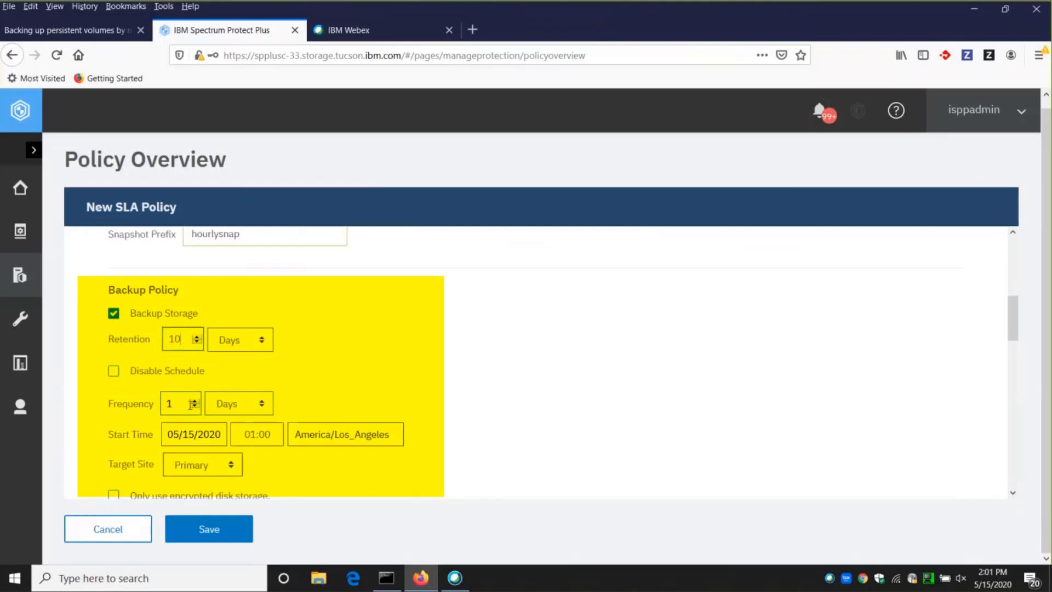
{"action": "left_click", "coordinate": [233, 407]}
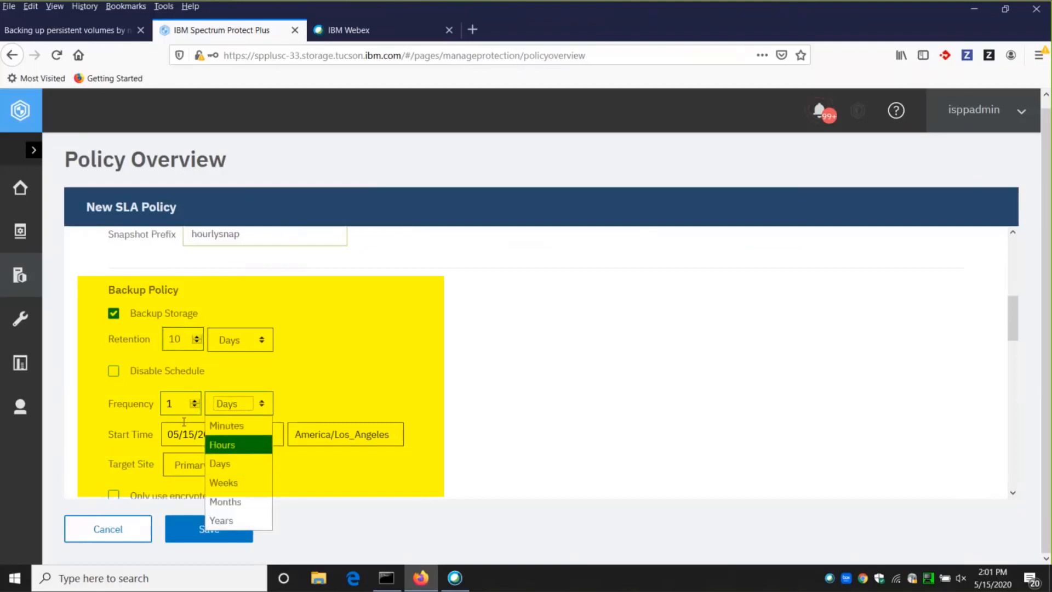
{"action": "left_click", "coordinate": [193, 401]}
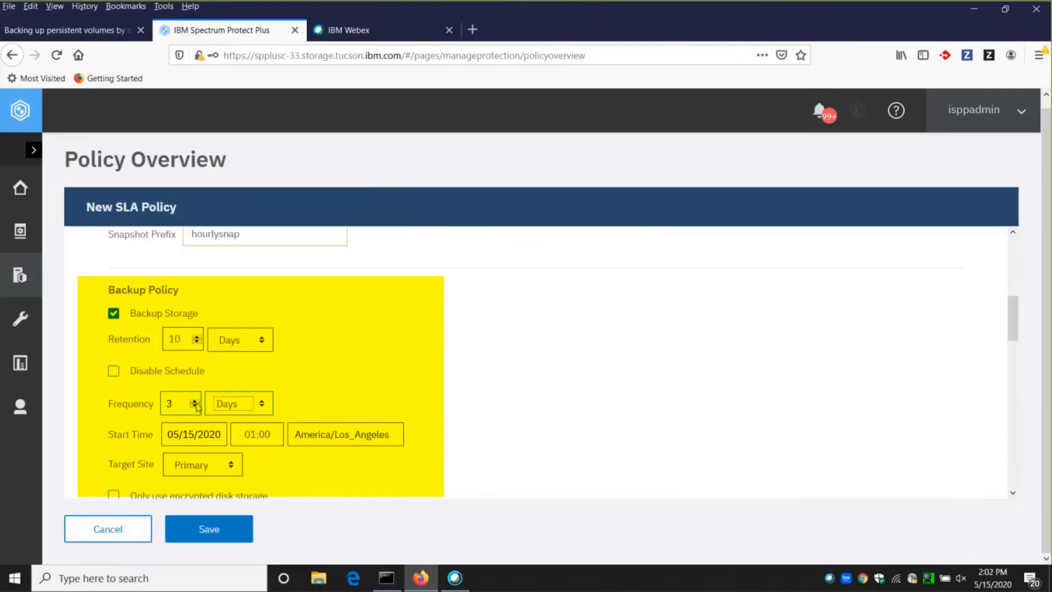
{"action": "left_click", "coordinate": [193, 401]}
{"action": "left_click", "coordinate": [194, 401]}
{"action": "left_click", "coordinate": [261, 406]}
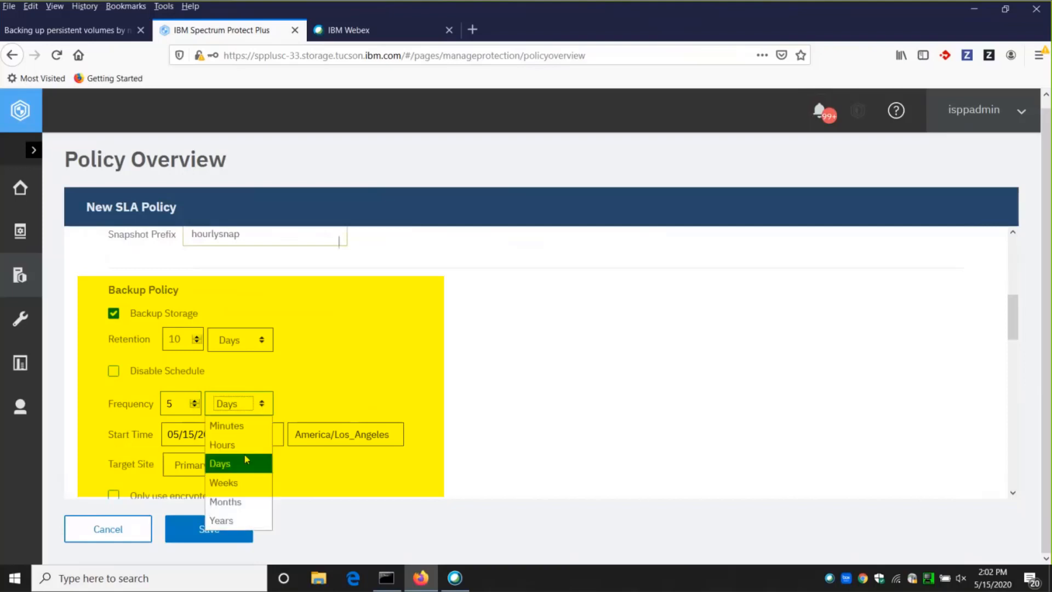
{"action": "left_click", "coordinate": [220, 444]}
Set the frequency unit of the backup storage replication to weeks.
{"action": "scroll", "coordinate": [499, 403], "scroll_direction": "down", "scroll_amount": 2}
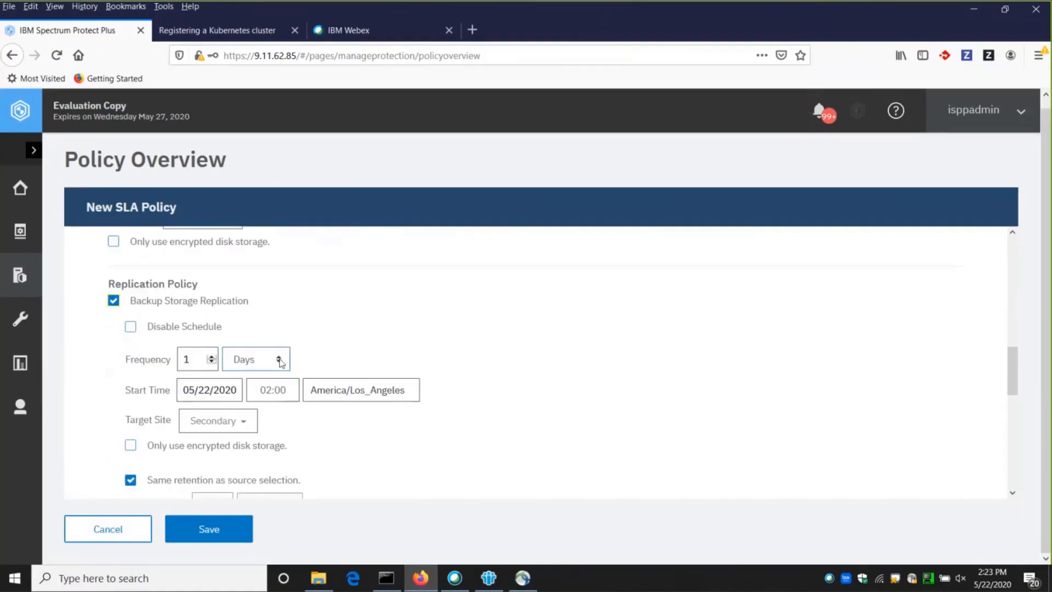
{"action": "left_click", "coordinate": [277, 359]}
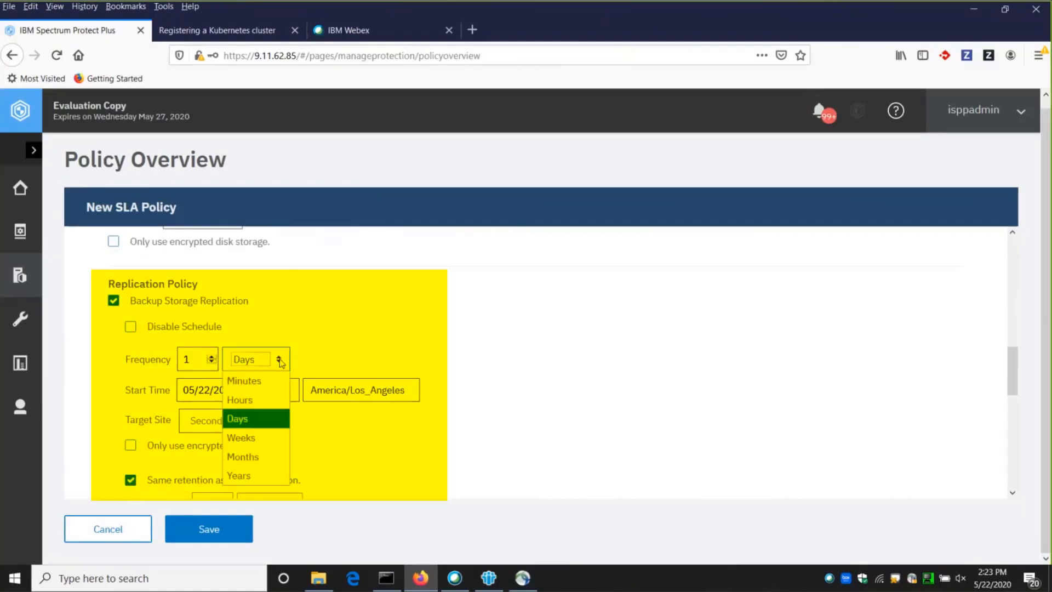
{"action": "left_click", "coordinate": [270, 441]}
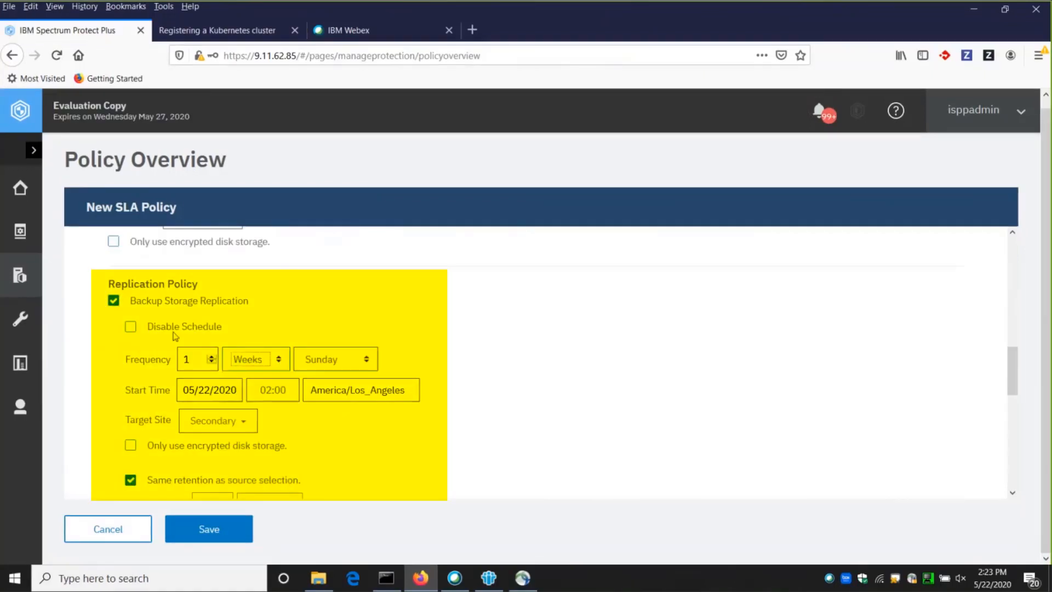
Save the new SLA policy without additional copies and dismiss the information dialog.
{"action": "scroll", "coordinate": [356, 311], "scroll_direction": "up", "scroll_amount": 2}
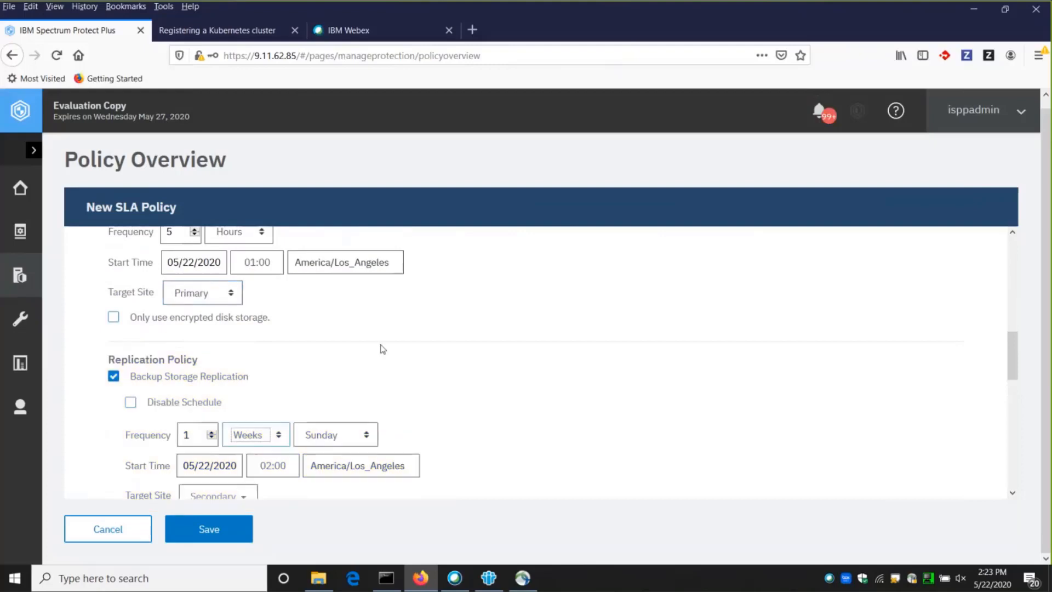
{"action": "scroll", "coordinate": [383, 349], "scroll_direction": "down", "scroll_amount": 1}
{"action": "scroll", "coordinate": [383, 349], "scroll_direction": "down", "scroll_amount": 3}
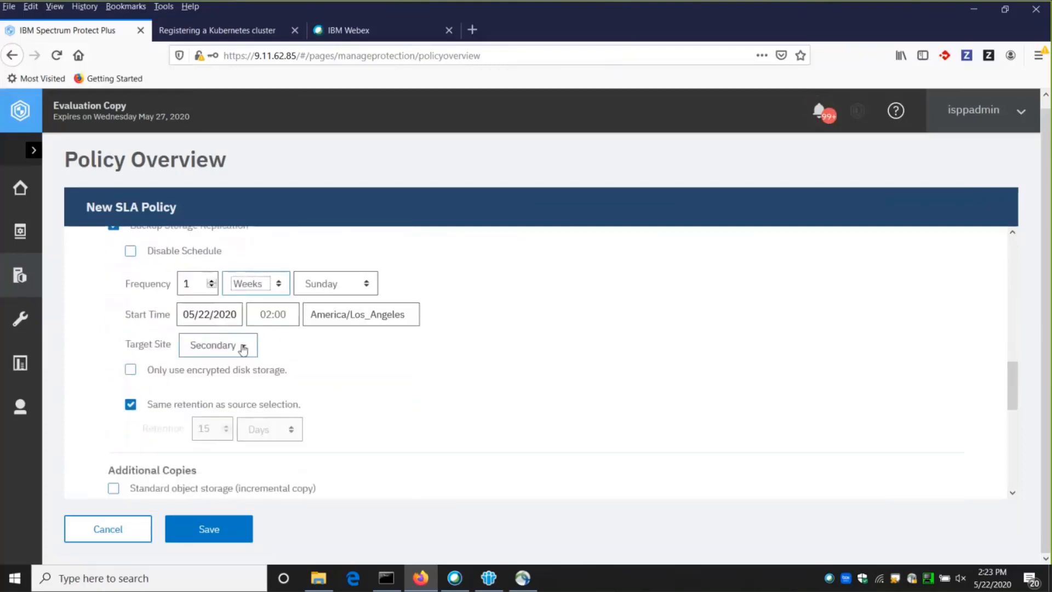
{"action": "scroll", "coordinate": [413, 355], "scroll_direction": "down", "scroll_amount": 5}
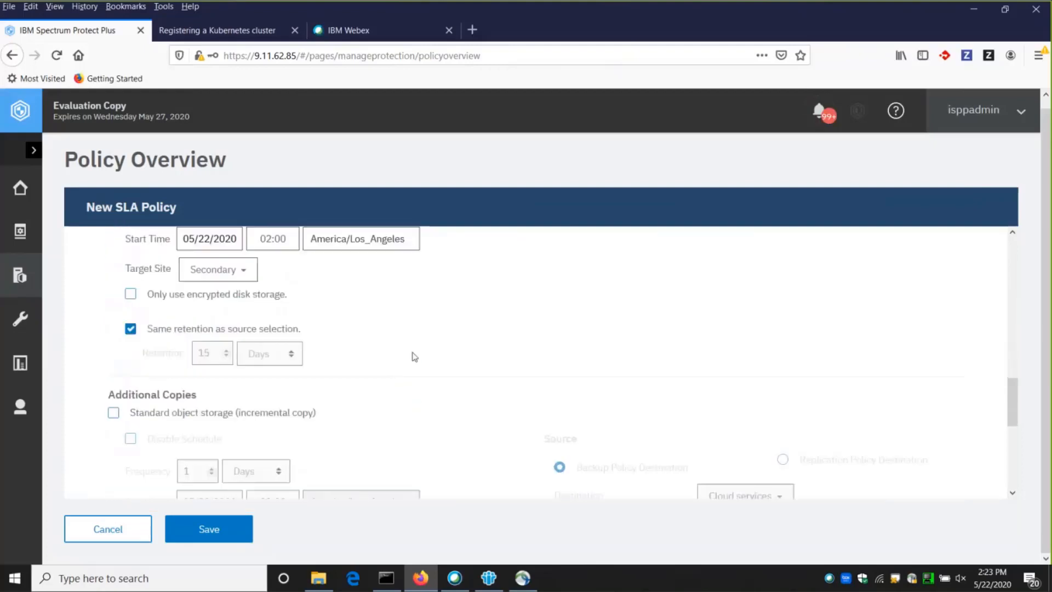
{"action": "scroll", "coordinate": [474, 350], "scroll_direction": "down", "scroll_amount": 1}
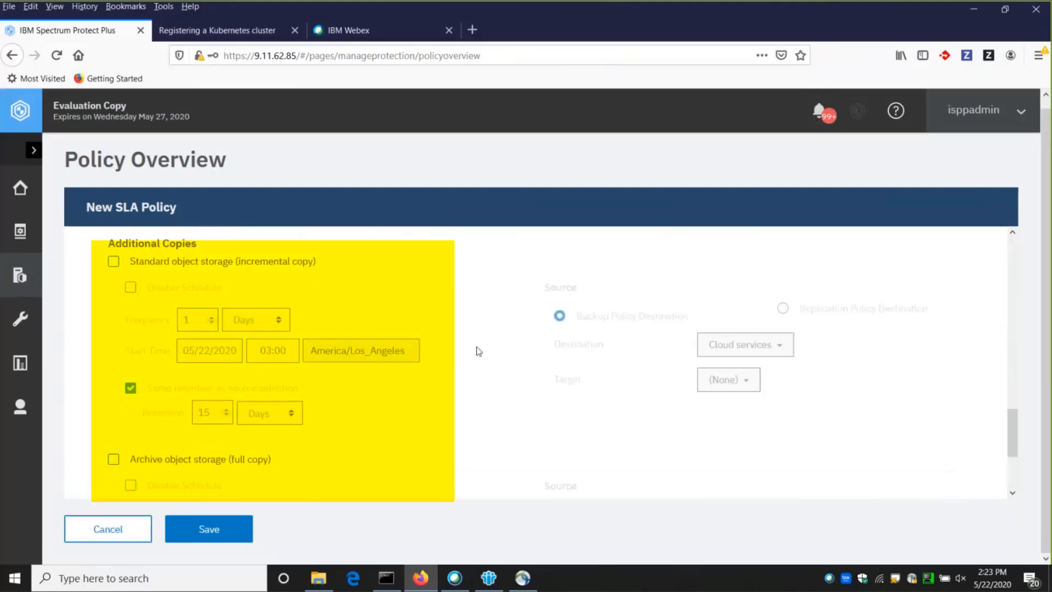
{"action": "scroll", "coordinate": [472, 354], "scroll_direction": "down", "scroll_amount": 2}
{"action": "scroll", "coordinate": [469, 362], "scroll_direction": "up", "scroll_amount": 5}
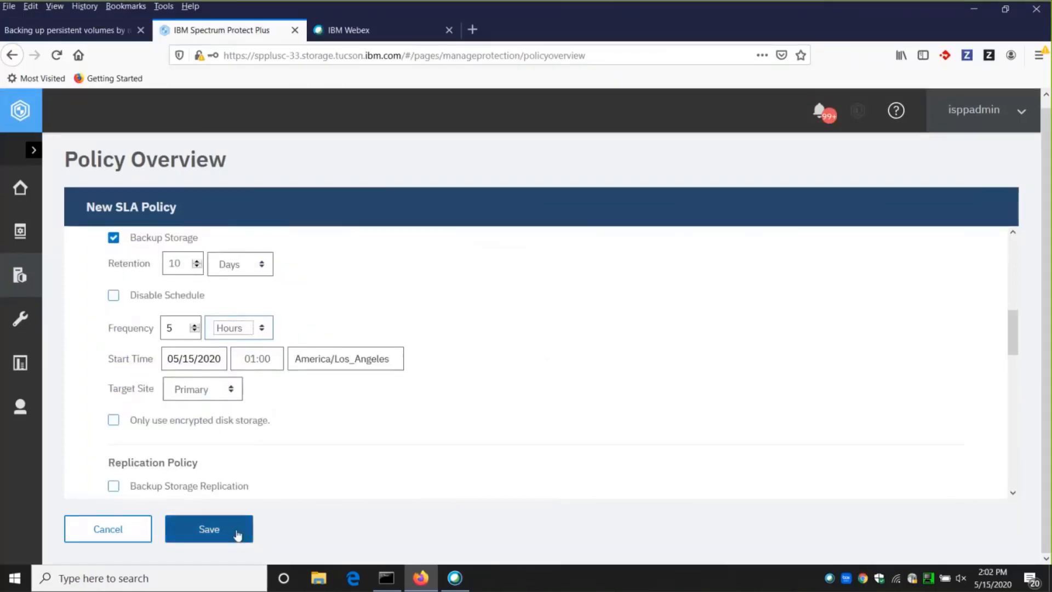
{"action": "left_click", "coordinate": [237, 534]}
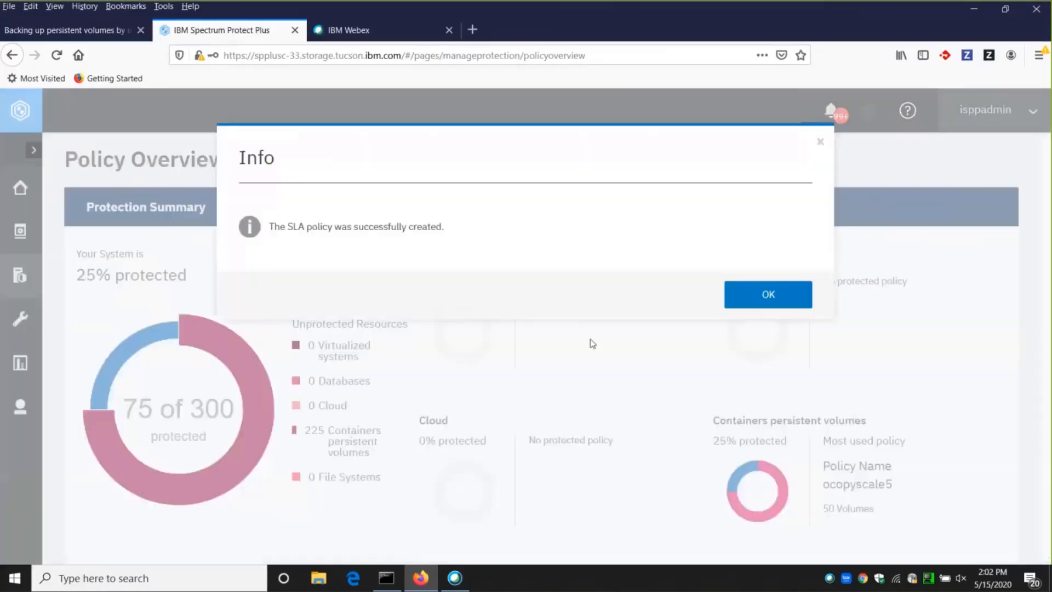
{"action": "left_click", "coordinate": [769, 296]}
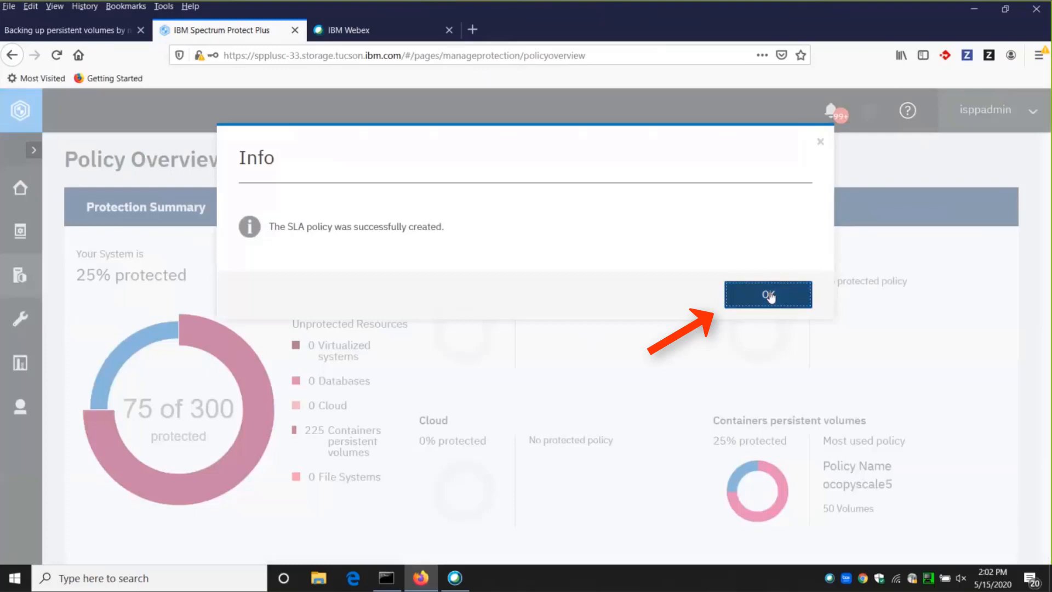
Go to the Kubernetes container protection page and open the default namespace of cluster cirrus09.
{"action": "scroll", "coordinate": [707, 361], "scroll_direction": "down", "scroll_amount": 5}
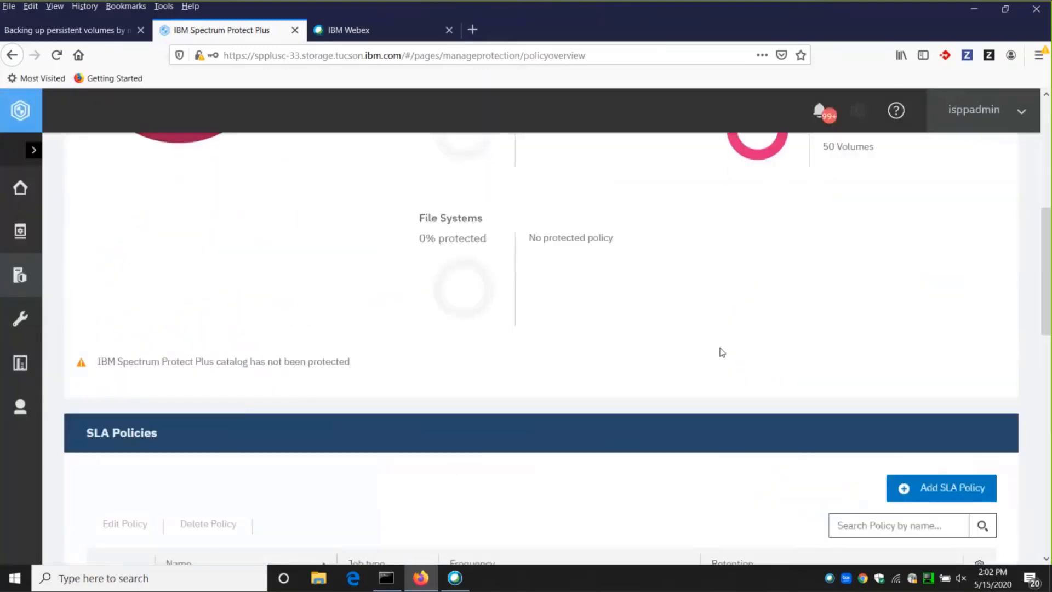
{"action": "scroll", "coordinate": [110, 246], "scroll_direction": "up", "scroll_amount": 2}
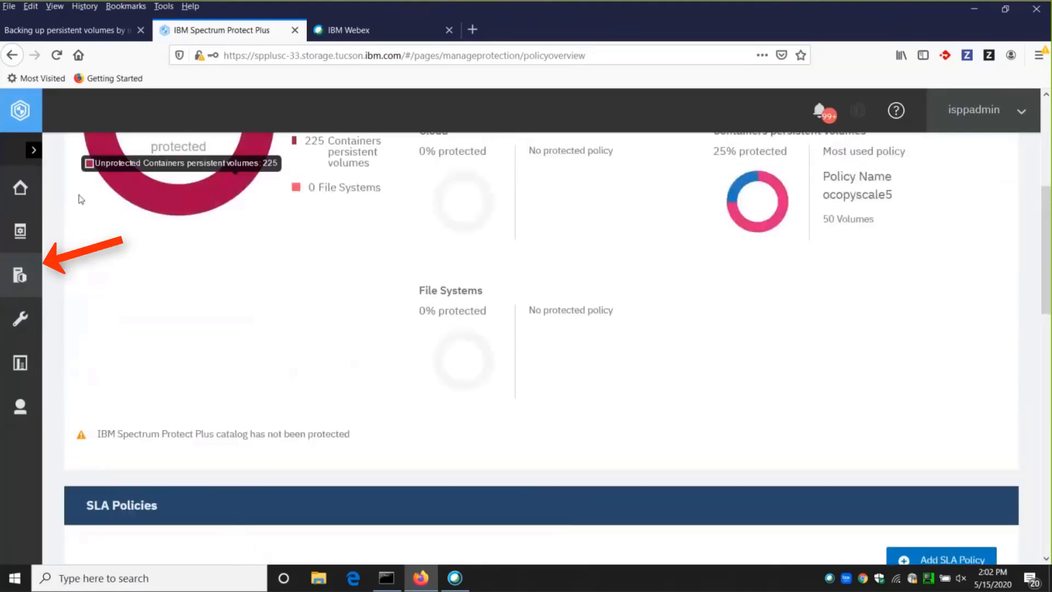
{"action": "left_click", "coordinate": [20, 274]}
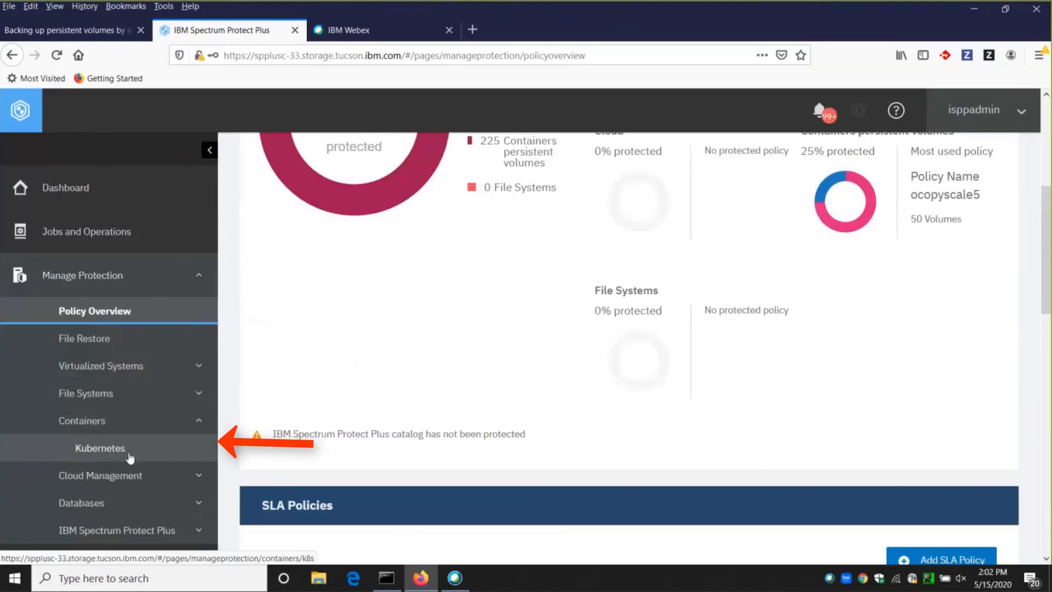
{"action": "left_click", "coordinate": [130, 456]}
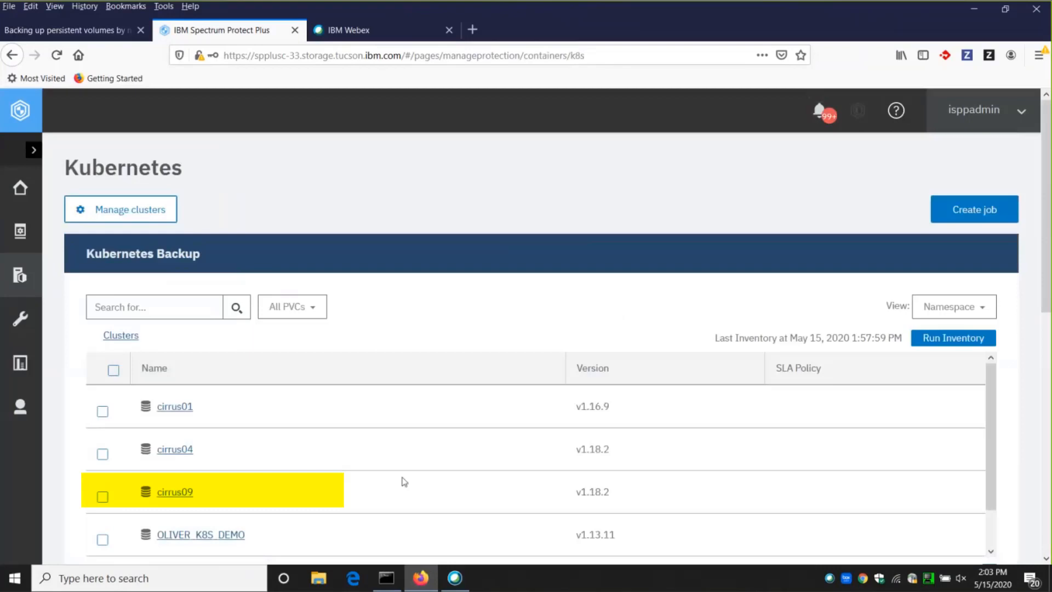
{"action": "left_click", "coordinate": [177, 493]}
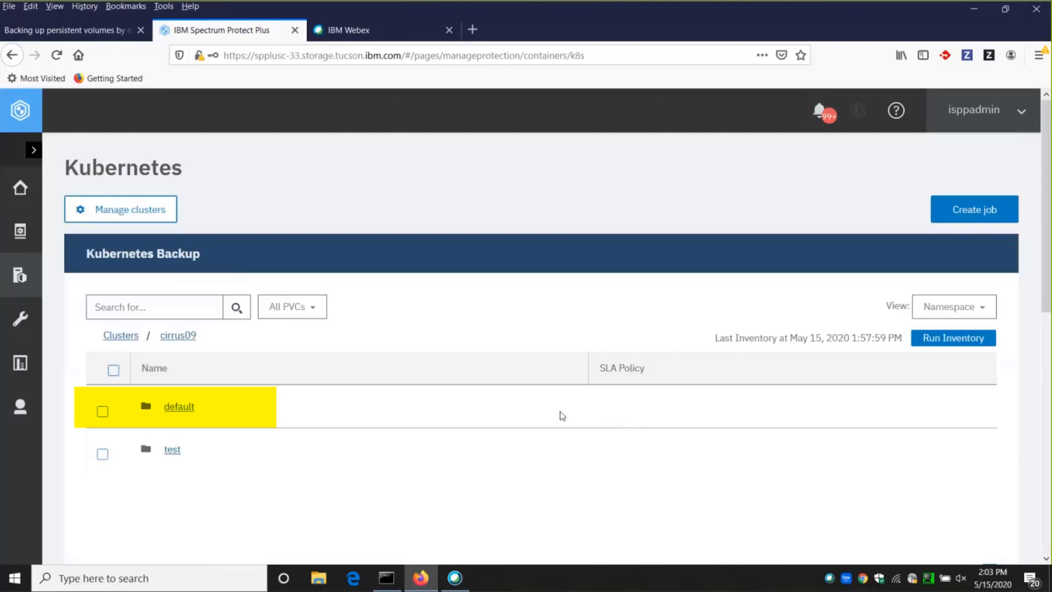
{"action": "left_click", "coordinate": [192, 408]}
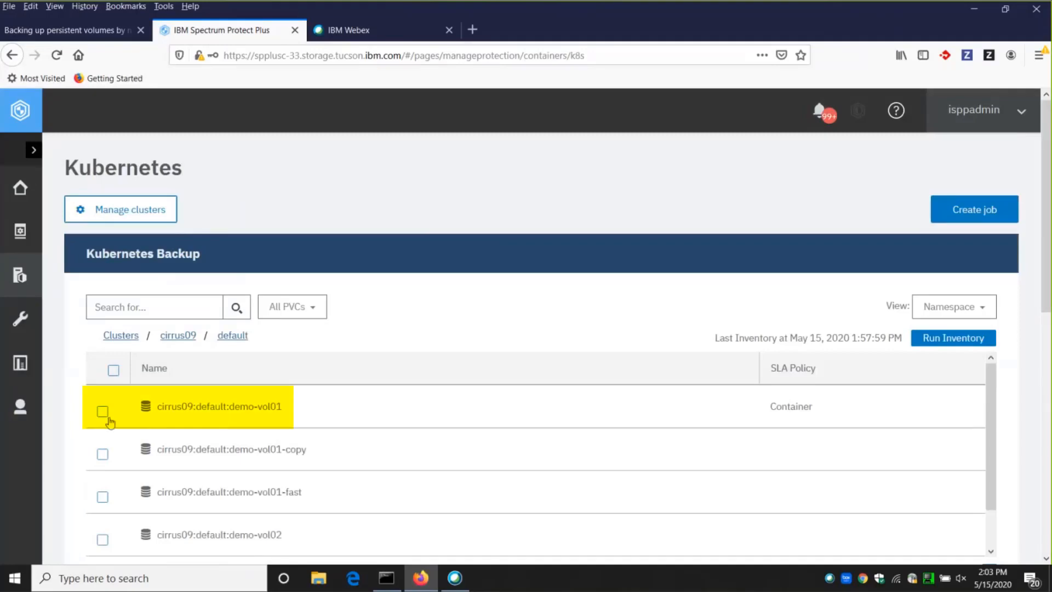
Assign the cirrus09-test-sla policy to the persistent volume demo-vol01 in the default namespace, save it and clear the volume selection.
{"action": "left_click", "coordinate": [102, 412]}
{"action": "scroll", "coordinate": [953, 460], "scroll_direction": "down", "scroll_amount": 3}
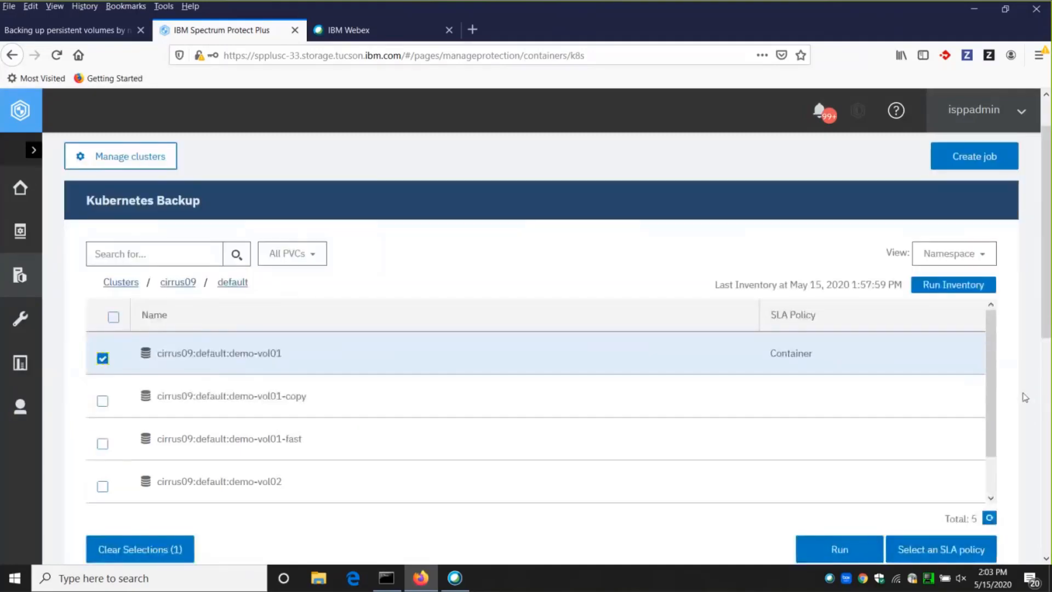
{"action": "left_click", "coordinate": [954, 459]}
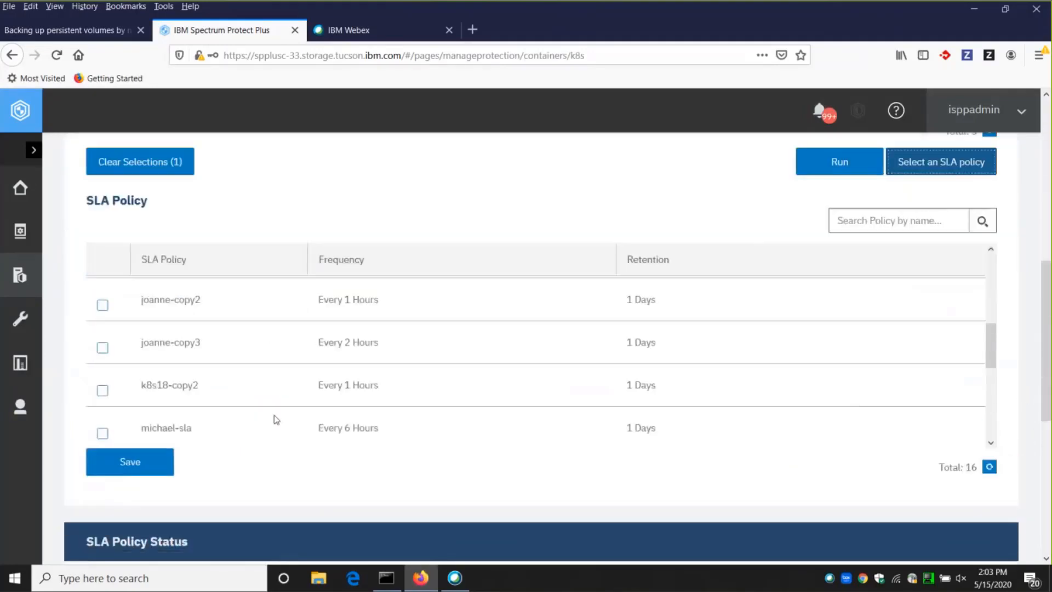
{"action": "scroll", "coordinate": [400, 351], "scroll_direction": "down", "scroll_amount": 6}
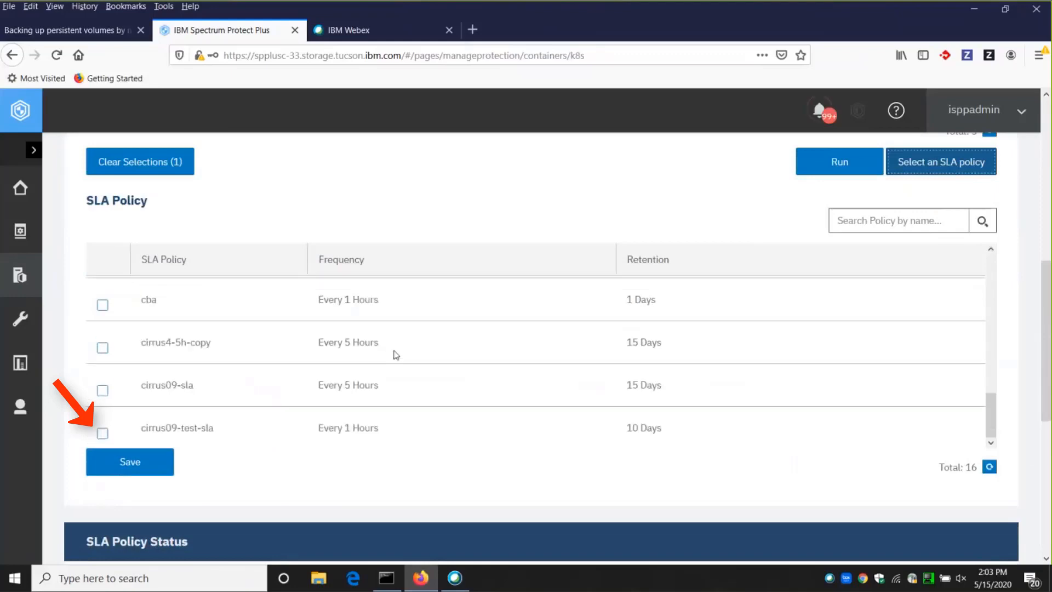
{"action": "left_click", "coordinate": [103, 434]}
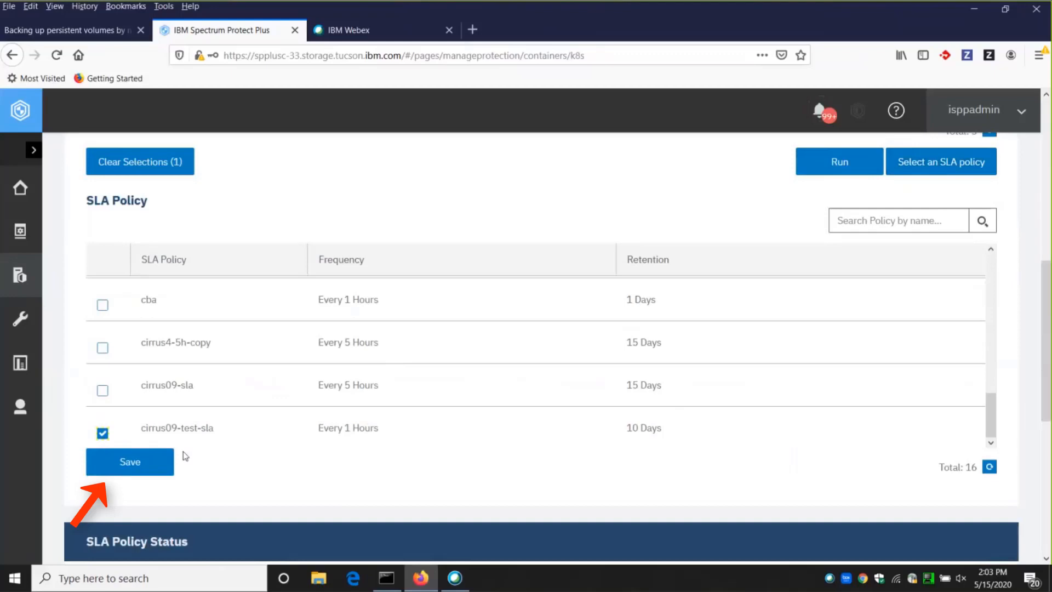
{"action": "left_click", "coordinate": [152, 467]}
{"action": "scroll", "coordinate": [722, 277], "scroll_direction": "up", "scroll_amount": 5}
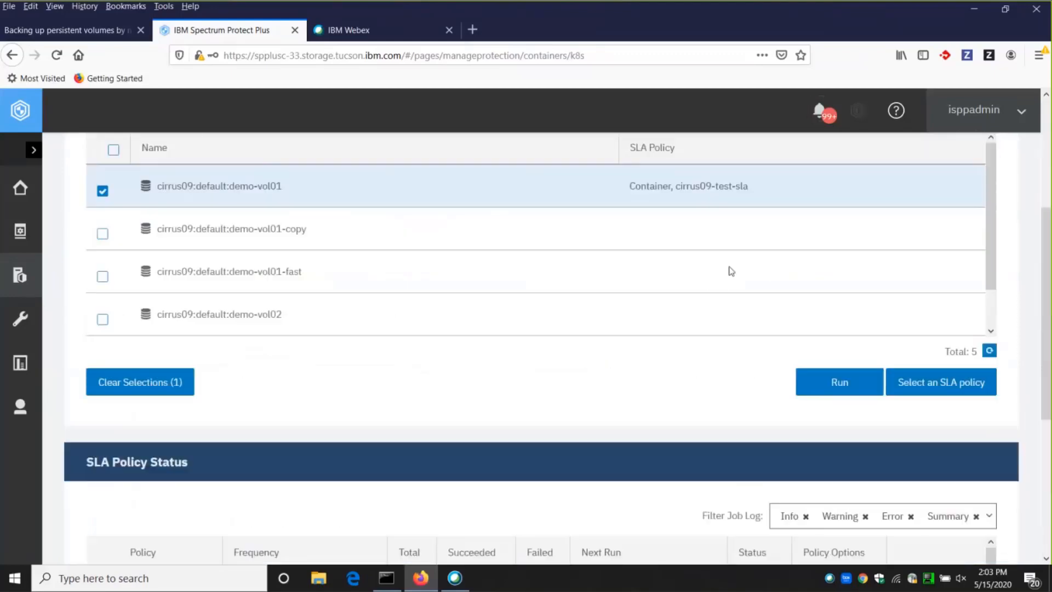
{"action": "left_click", "coordinate": [150, 525]}
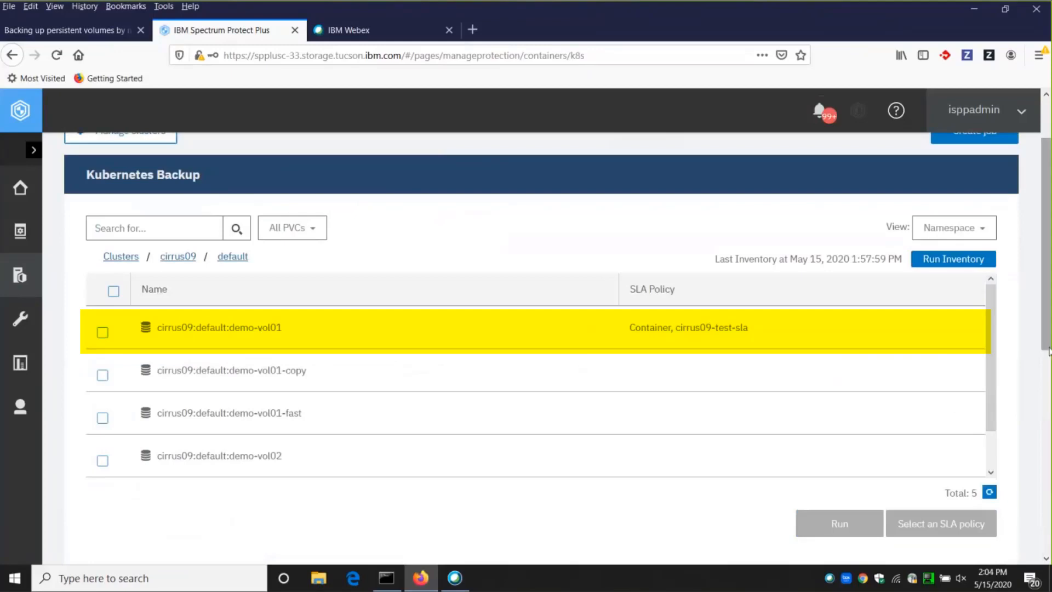
{"action": "left_click", "coordinate": [790, 330]}
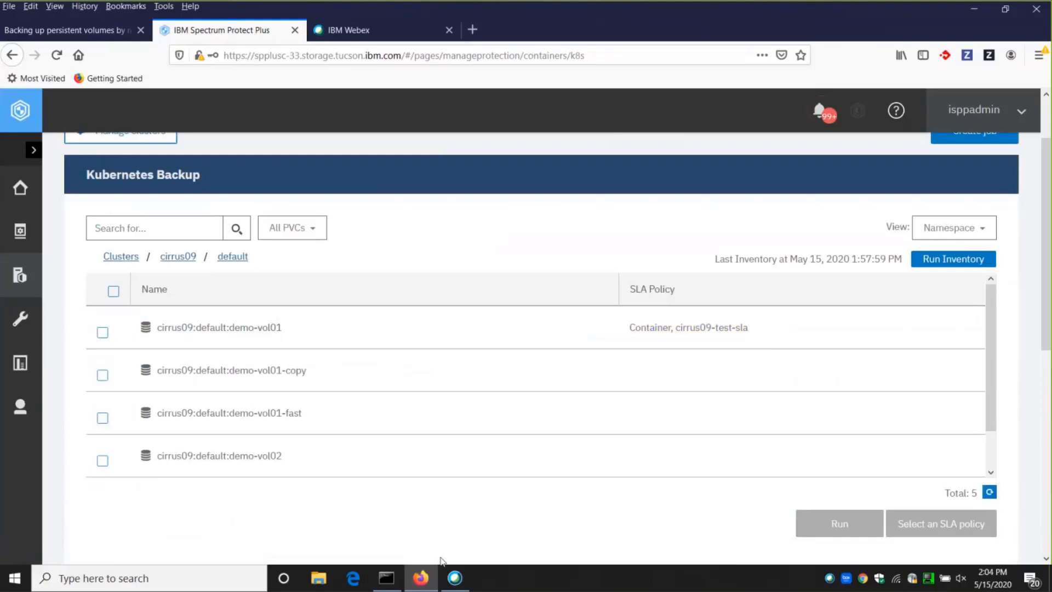
Switch to the terminal and list the persistent volume claims in the test namespace with kubectl get pvc -n test.
{"action": "mouse_move", "coordinate": [470, 563]}
{"action": "left_click", "coordinate": [438, 520]}
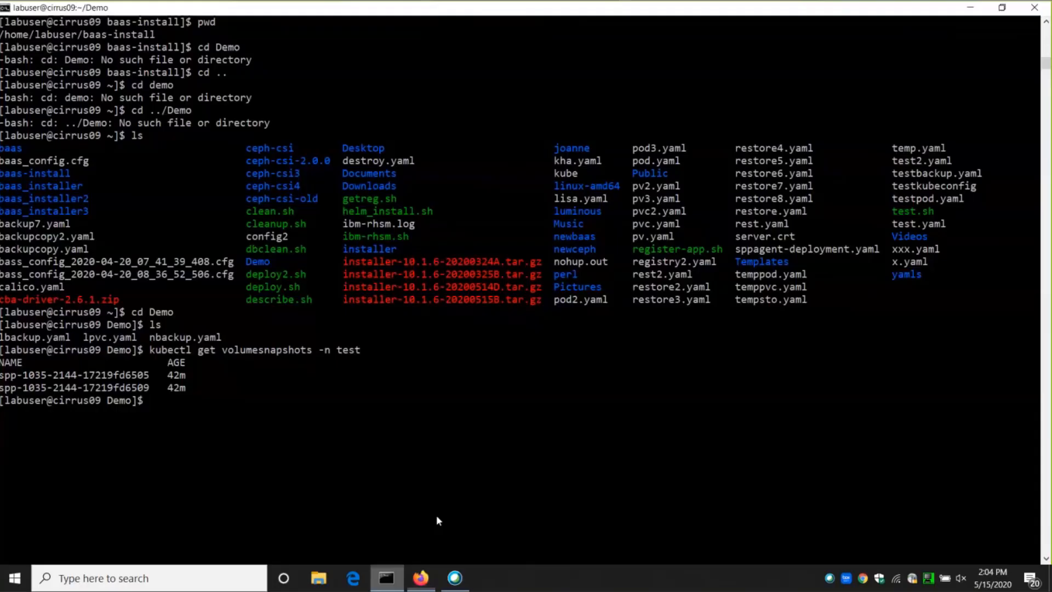
{"action": "type", "text": "kubectl "}
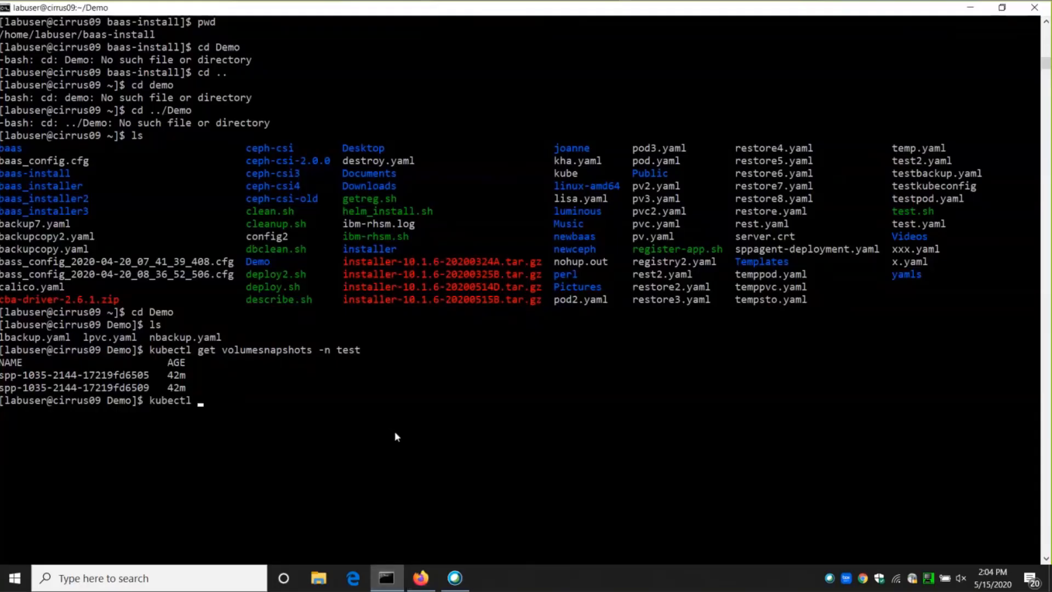
{"action": "type", "text": "get pvc -n test"}
{"action": "key", "text": "Return"}
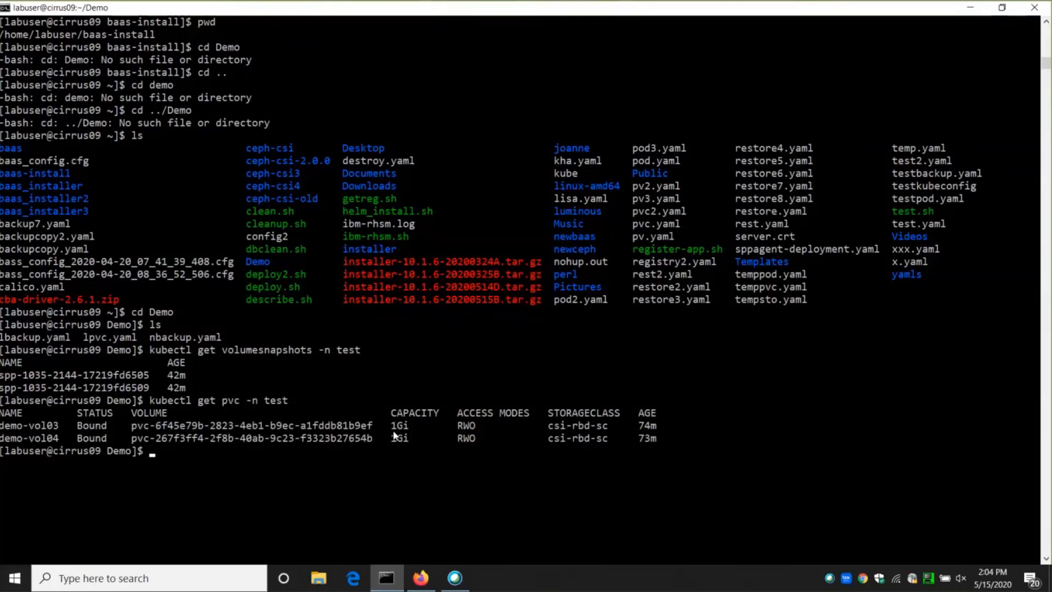
List the test namespace's persistent volume claims again with --show-labels and examine their department labels.
{"action": "key", "text": "Up"}
{"action": "type", "text": "--show-labels"}
{"action": "key", "text": "Return"}
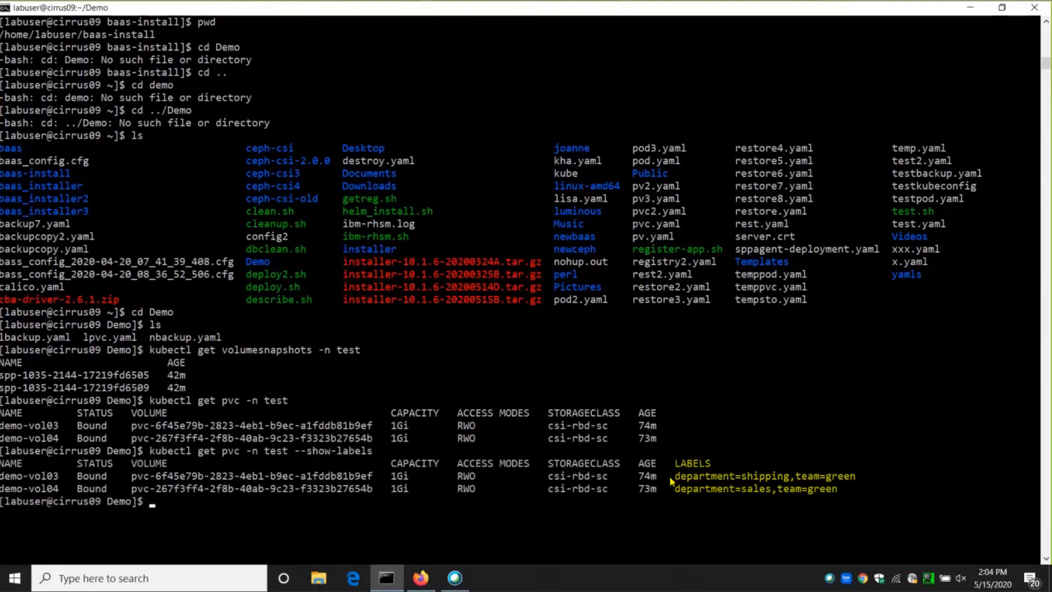
{"action": "left_click_drag", "start_coordinate": [675, 480], "coordinate": [789, 480]}
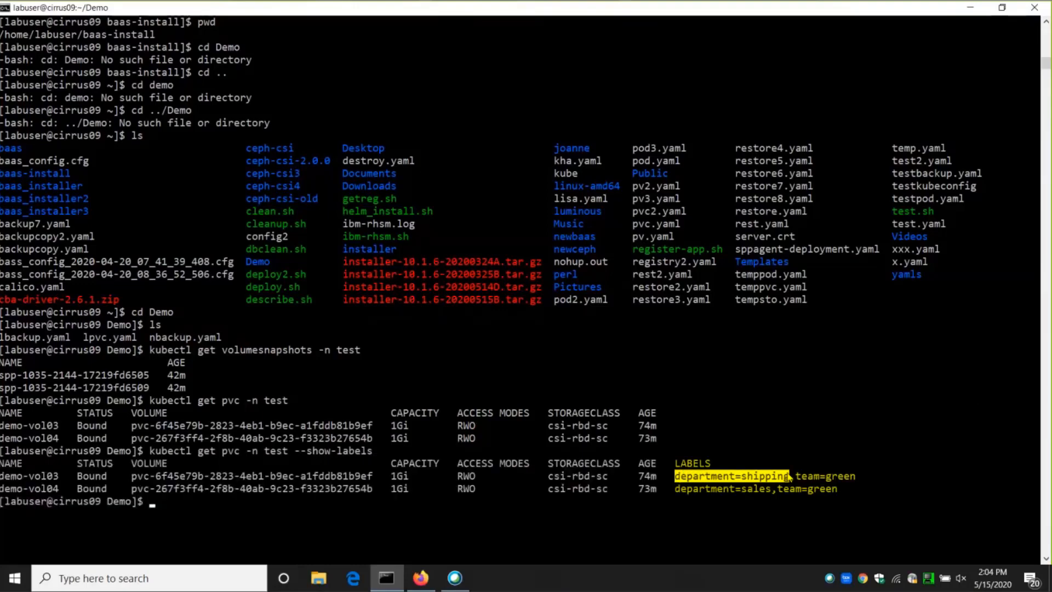
{"action": "left_click_drag", "start_coordinate": [677, 488], "coordinate": [777, 490]}
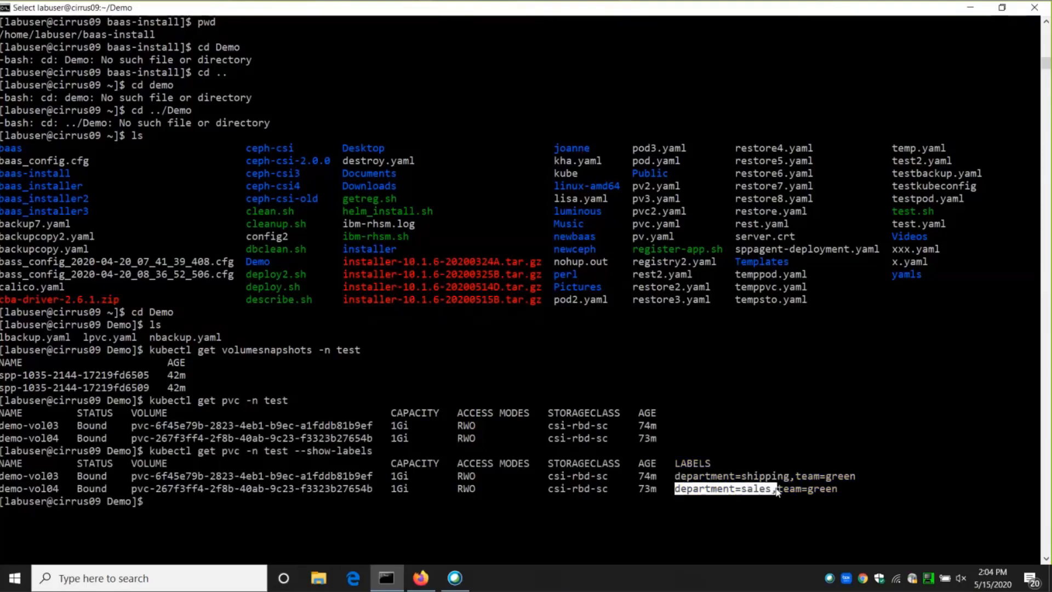
{"action": "left_click", "coordinate": [580, 509]}
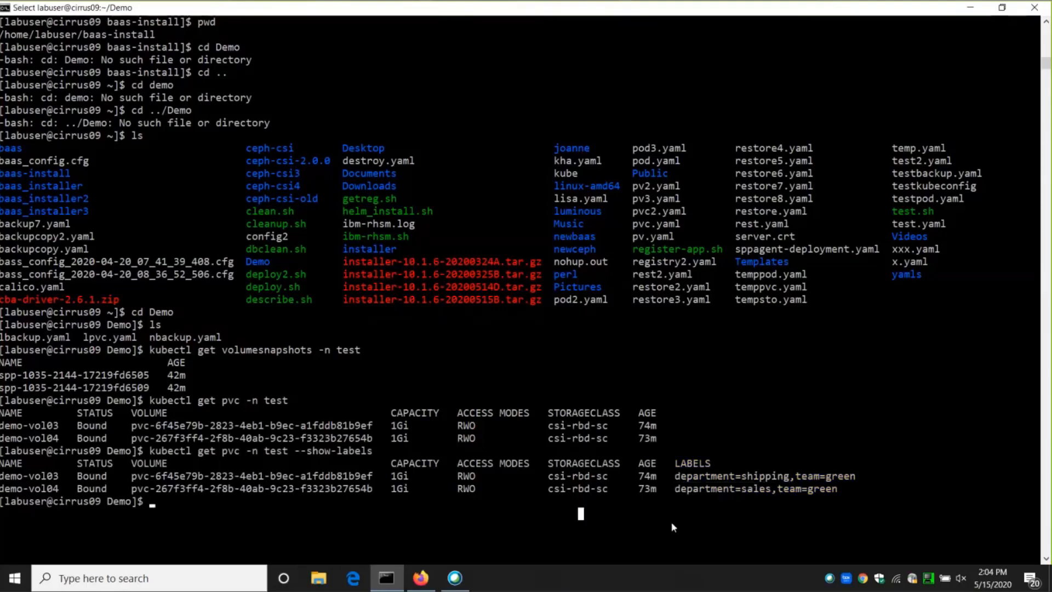
{"action": "key", "text": "Escape"}
List the persistent volume claims in the default namespace with their labels using kubectl get pvc -n default --show-labels.
{"action": "key", "text": "Up"}
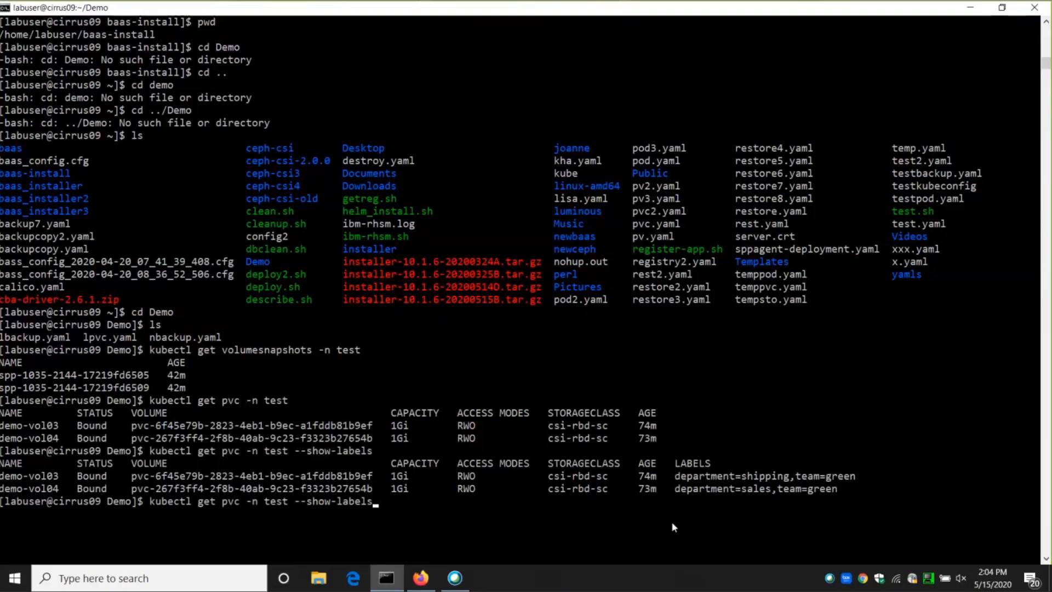
{"action": "key", "text": "Left"}
{"action": "key", "text": "Left"}
{"action": "key", "text": "Left"}
{"action": "key", "text": "Left"}
{"action": "key", "text": "Left"}
{"action": "key", "text": "Left"}
{"action": "key", "text": "Left"}
{"action": "key", "text": "Left"}
{"action": "key", "text": "Left"}
{"action": "key", "text": "Left"}
{"action": "key", "text": "Left"}
{"action": "key", "text": "Left"}
{"action": "key", "text": "Left"}
{"action": "key", "text": "Left"}
{"action": "key", "text": "BackSpace"}
{"action": "key", "text": "BackSpace"}
{"action": "key", "text": "BackSpace"}
{"action": "key", "text": "BackSpace"}
{"action": "type", "text": "default"}
{"action": "key", "text": "Return"}
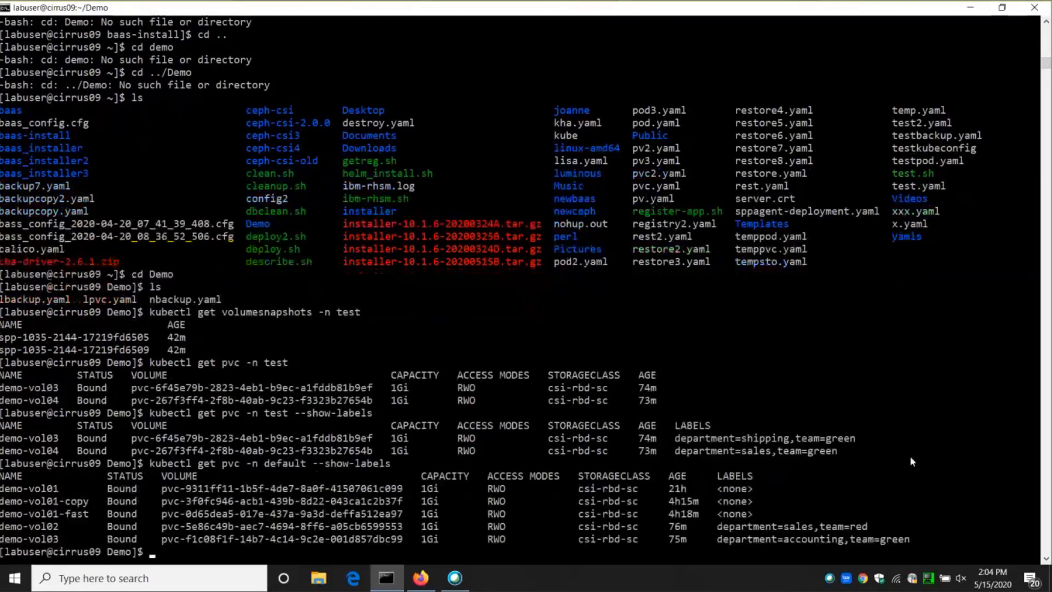
Switch back to the browser, change the Kubernetes Backup view to Label and open cluster cirrus09.
{"action": "left_click", "coordinate": [421, 578]}
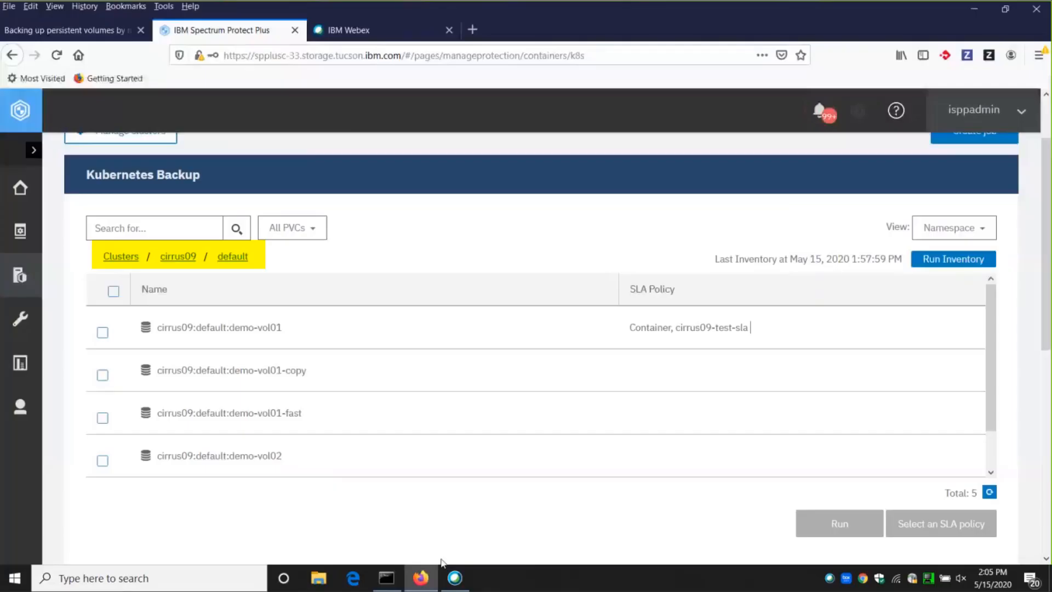
{"action": "left_click", "coordinate": [978, 232]}
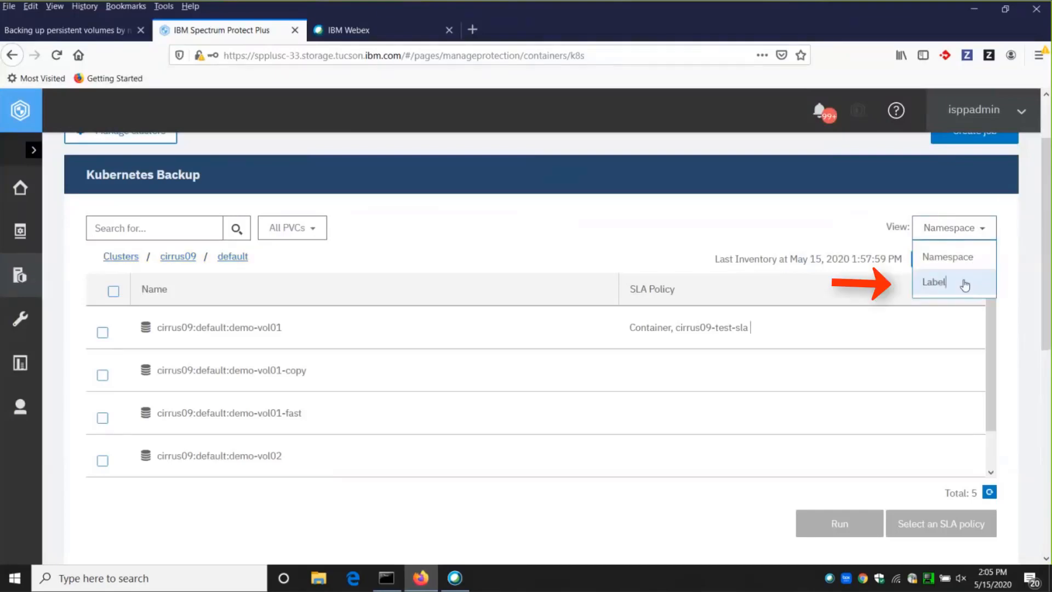
{"action": "left_click", "coordinate": [874, 283]}
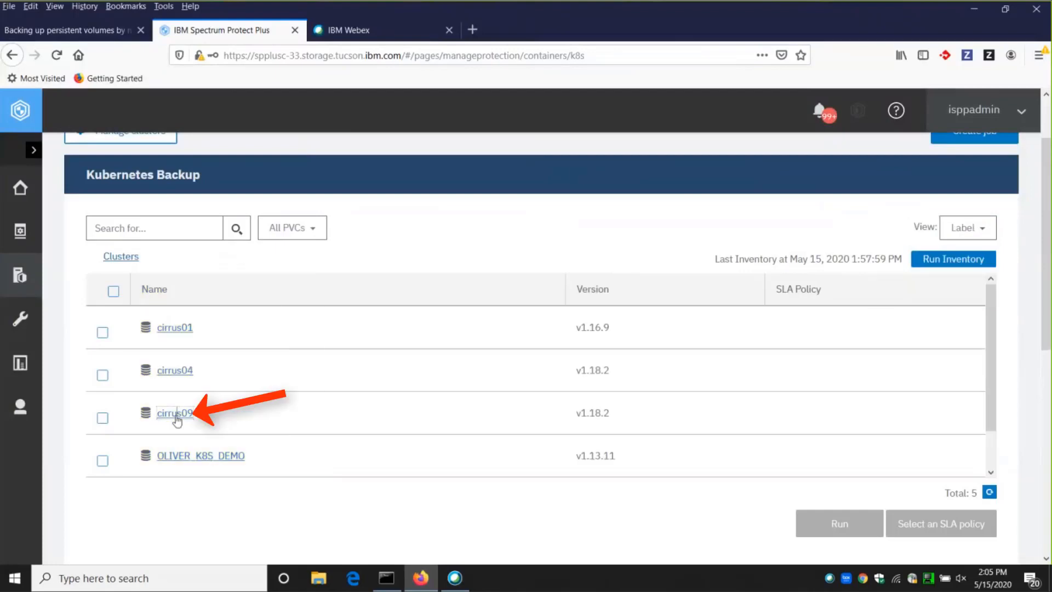
{"action": "left_click", "coordinate": [177, 415]}
{"action": "scroll", "coordinate": [150, 302], "scroll_direction": "down", "scroll_amount": 1}
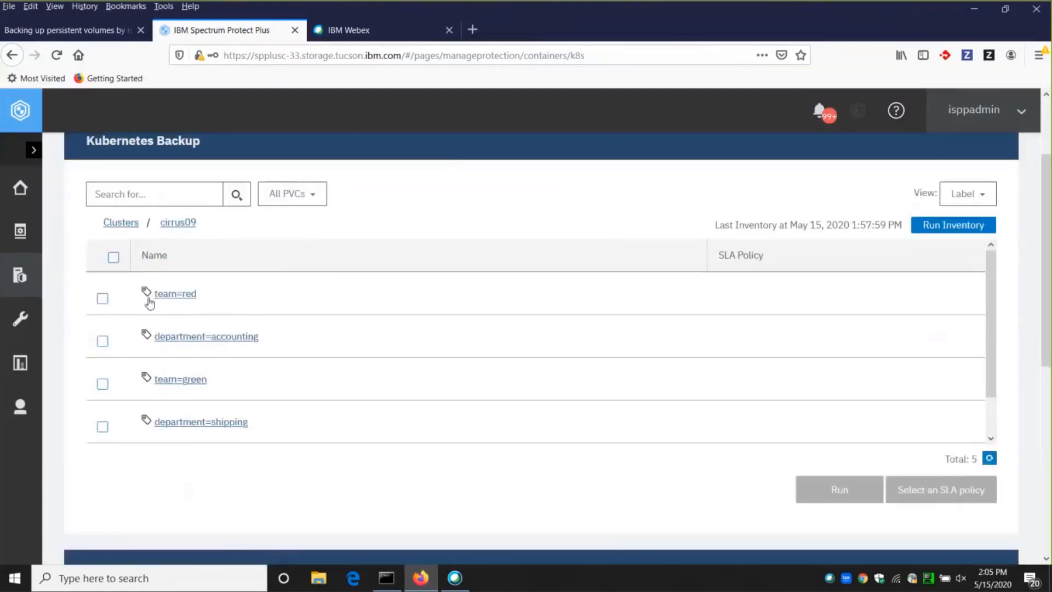
Open the department=sales label and examine the namespaces and names of its volumes.
{"action": "scroll", "coordinate": [293, 368], "scroll_direction": "down", "scroll_amount": 3}
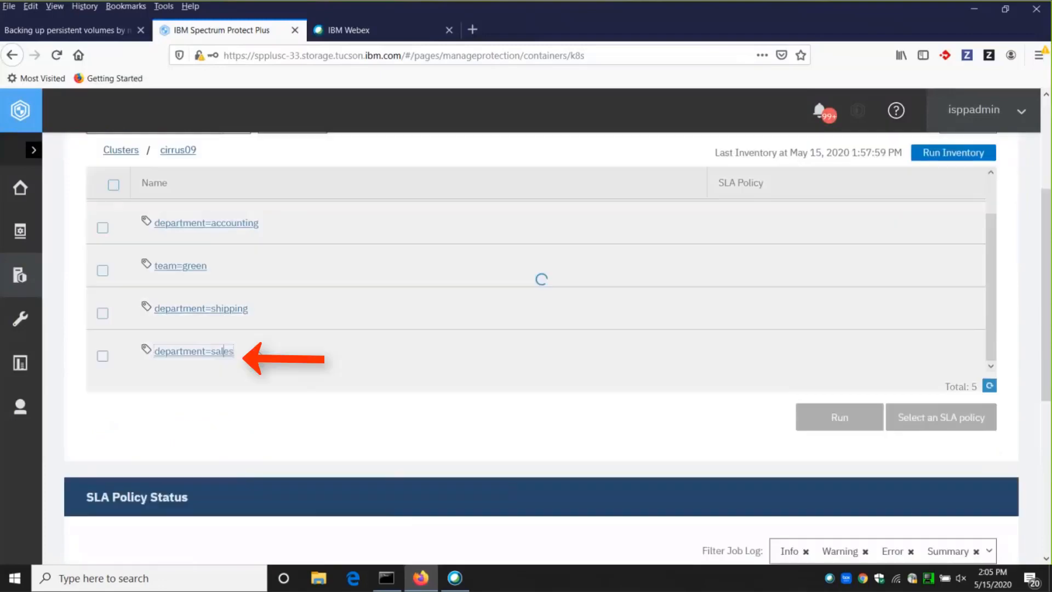
{"action": "scroll", "coordinate": [394, 350], "scroll_direction": "up", "scroll_amount": 3}
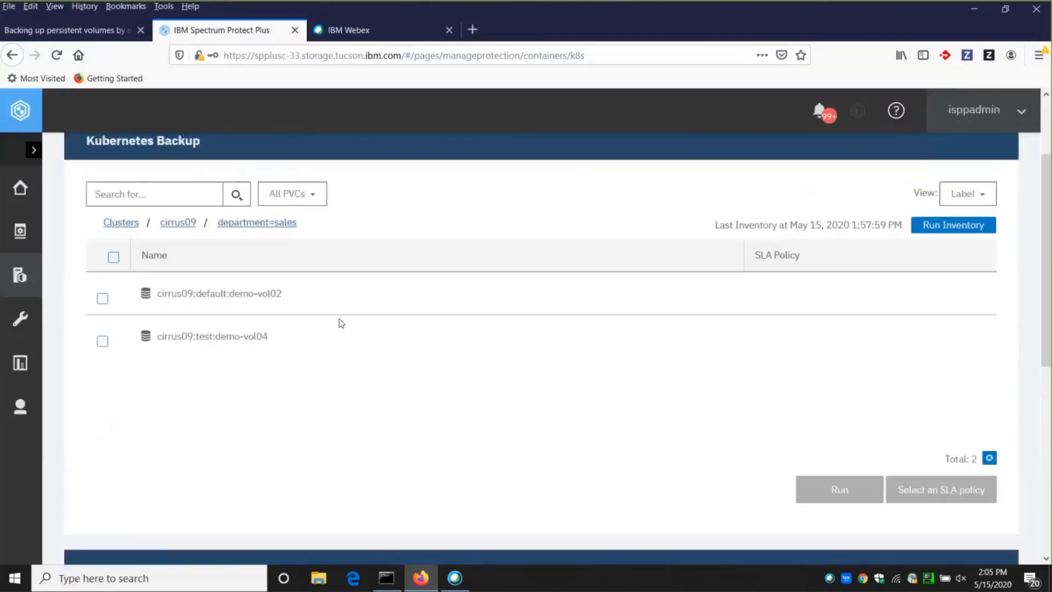
{"action": "left_click_drag", "start_coordinate": [196, 293], "coordinate": [226, 293]}
{"action": "left_click", "coordinate": [194, 336]}
{"action": "left_click_drag", "start_coordinate": [194, 336], "coordinate": [214, 336]}
{"action": "left_click", "coordinate": [421, 357]}
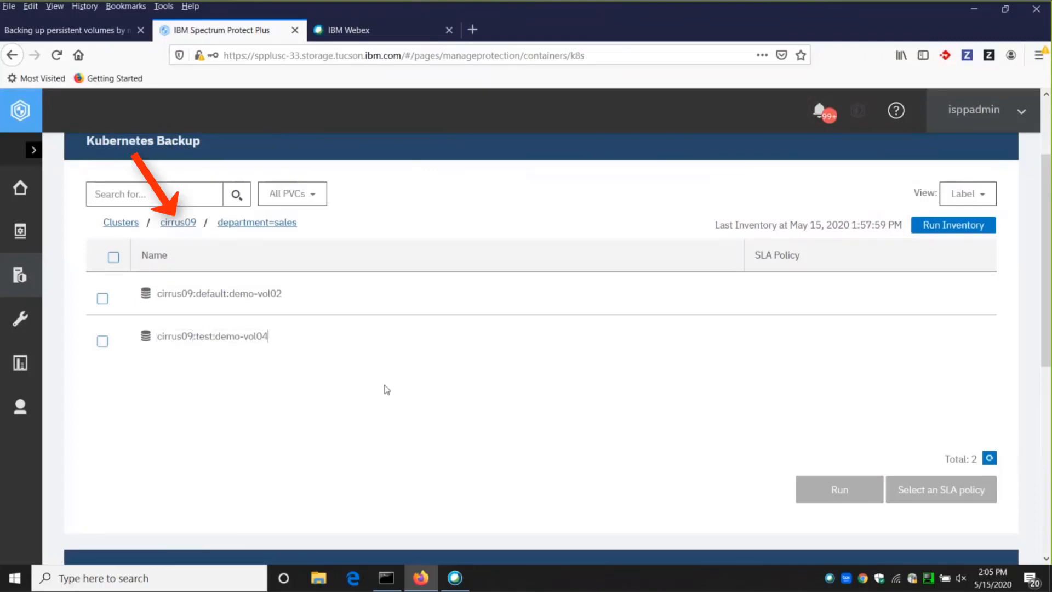
Return to cluster cirrus09, assign the cirrus09-sla policy to the department=sales label, save it and open the label's volume list.
{"action": "left_click", "coordinate": [186, 224]}
{"action": "scroll", "coordinate": [564, 341], "scroll_direction": "down", "scroll_amount": 3}
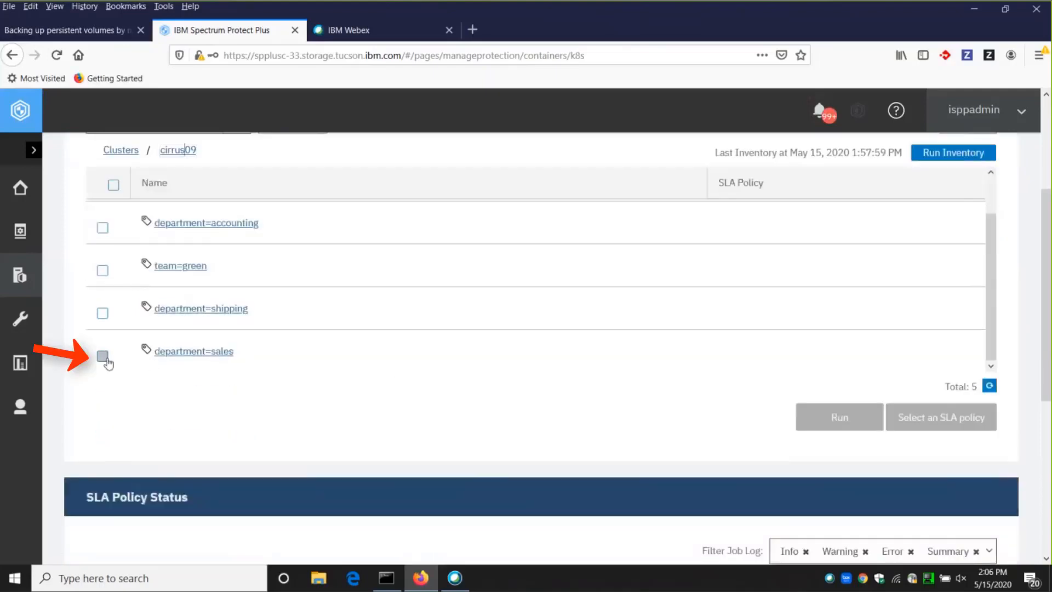
{"action": "left_click", "coordinate": [104, 357]}
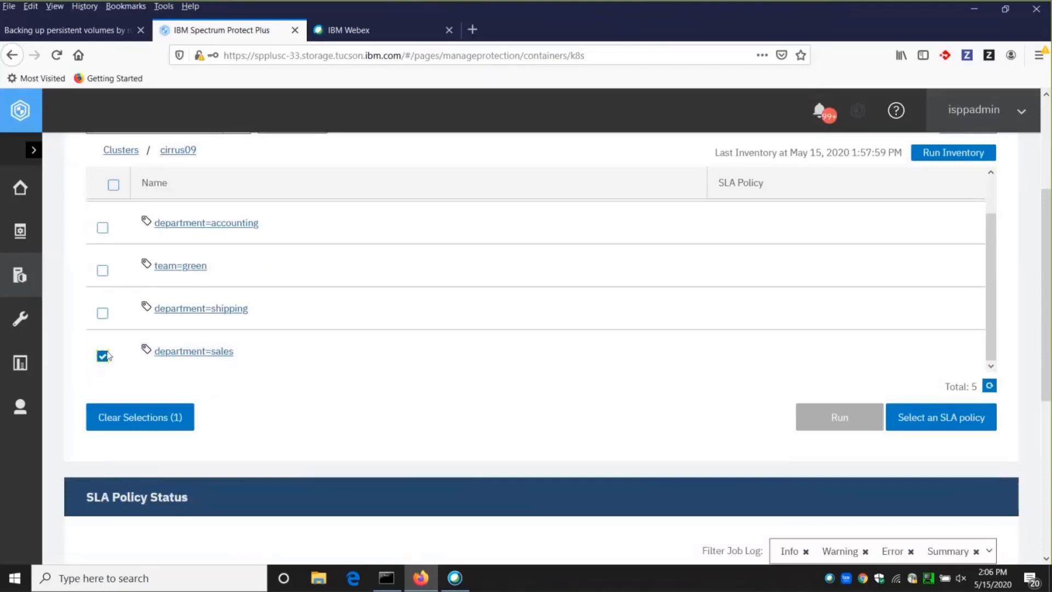
{"action": "left_click", "coordinate": [107, 356]}
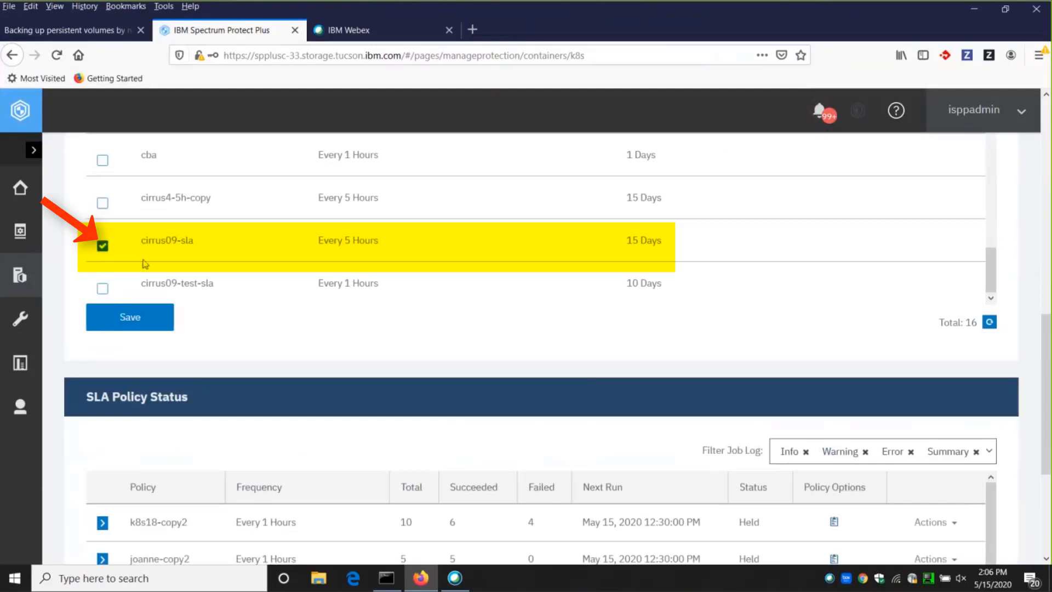
{"action": "left_click", "coordinate": [101, 246]}
{"action": "left_click", "coordinate": [149, 320]}
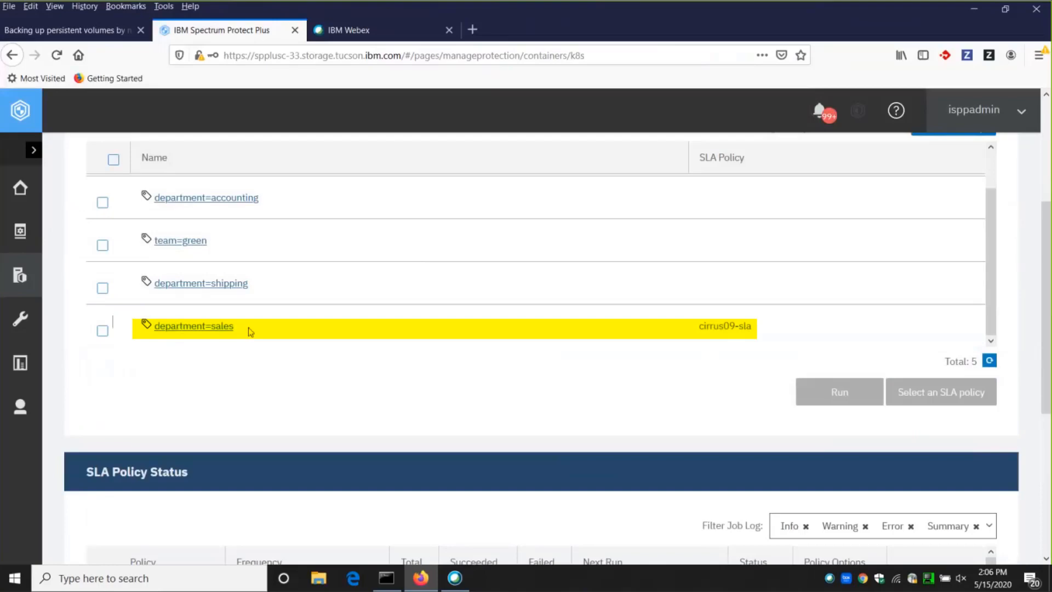
{"action": "left_click", "coordinate": [210, 327]}
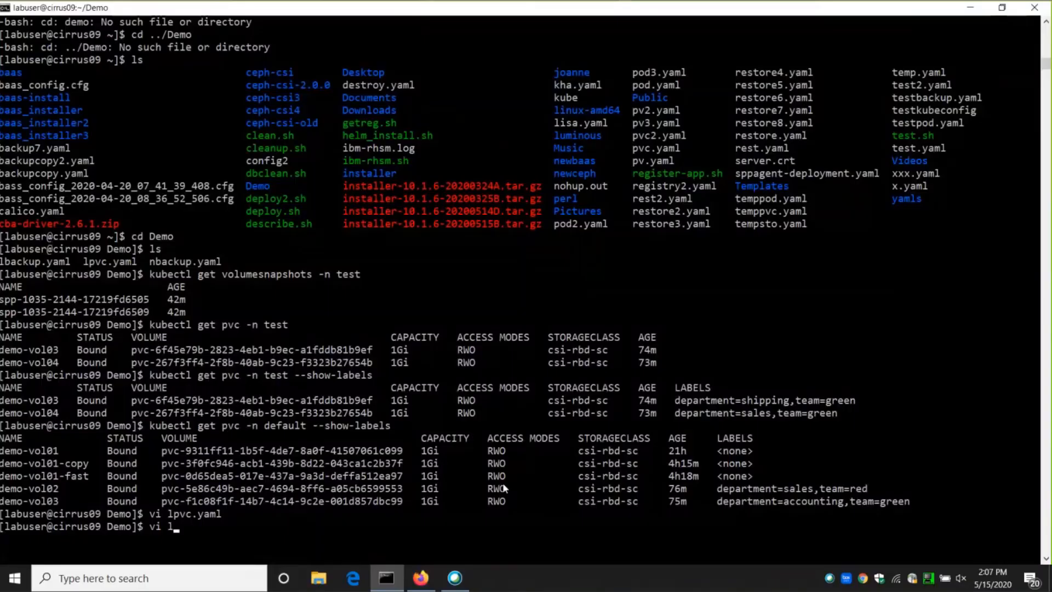
Switch to the terminal and open lbackup.yaml in vi.
{"action": "type", "text": "b"}
{"action": "key", "text": "Tab"}
{"action": "key", "text": "Return"}
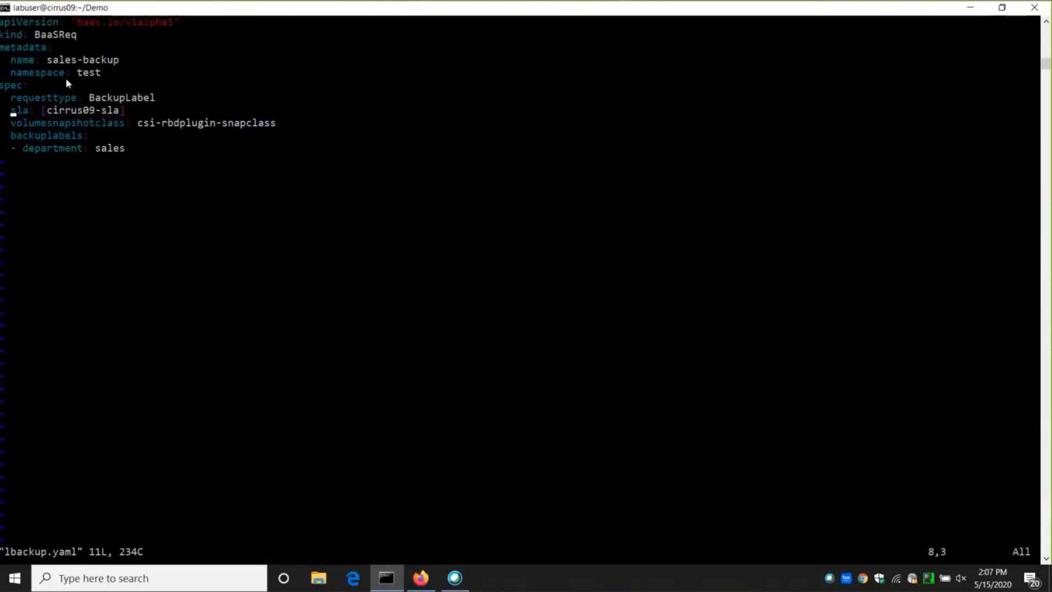
Examine the request name, request type, SLA policy and backup label defined in lbackup.yaml.
{"action": "left_click_drag", "start_coordinate": [46, 59], "coordinate": [119, 63]}
{"action": "left_click_drag", "start_coordinate": [93, 98], "coordinate": [183, 101]}
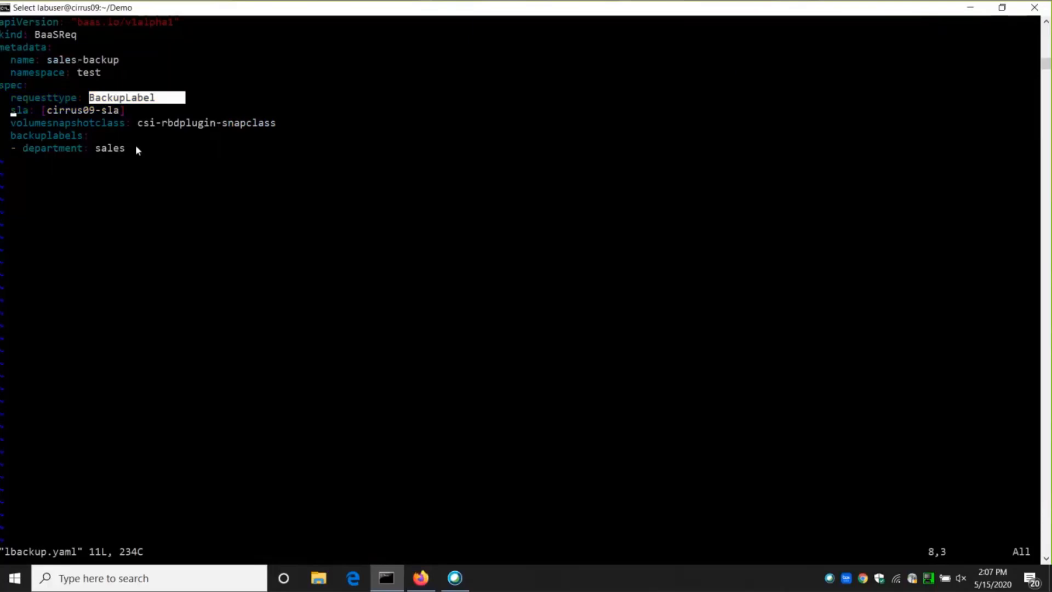
{"action": "left_click_drag", "start_coordinate": [94, 148], "coordinate": [137, 149]}
{"action": "left_click_drag", "start_coordinate": [23, 148], "coordinate": [146, 155]}
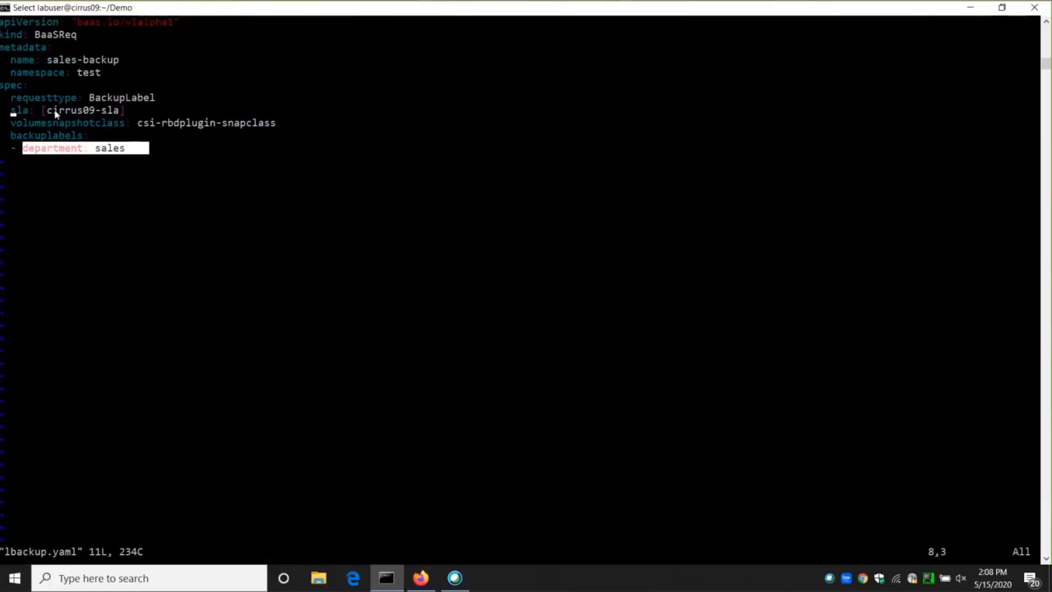
{"action": "left_click", "coordinate": [9, 113]}
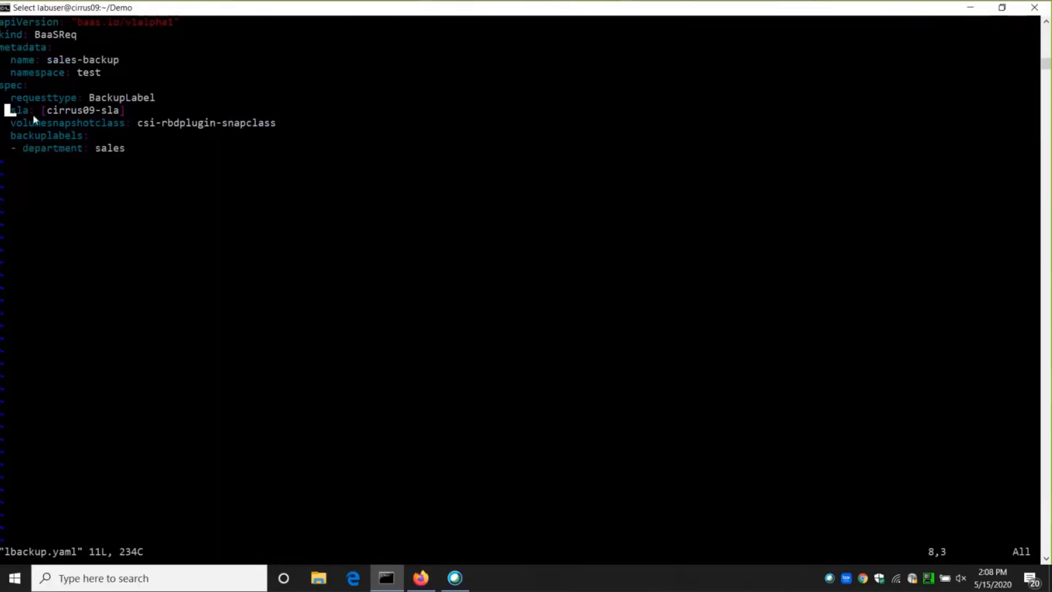
{"action": "left_click_drag", "start_coordinate": [51, 112], "coordinate": [118, 113]}
{"action": "left_click", "coordinate": [140, 148]}
{"action": "key", "text": "Escape"}
{"action": "type", "text": ":q"}
{"action": "key", "text": "Escape"}
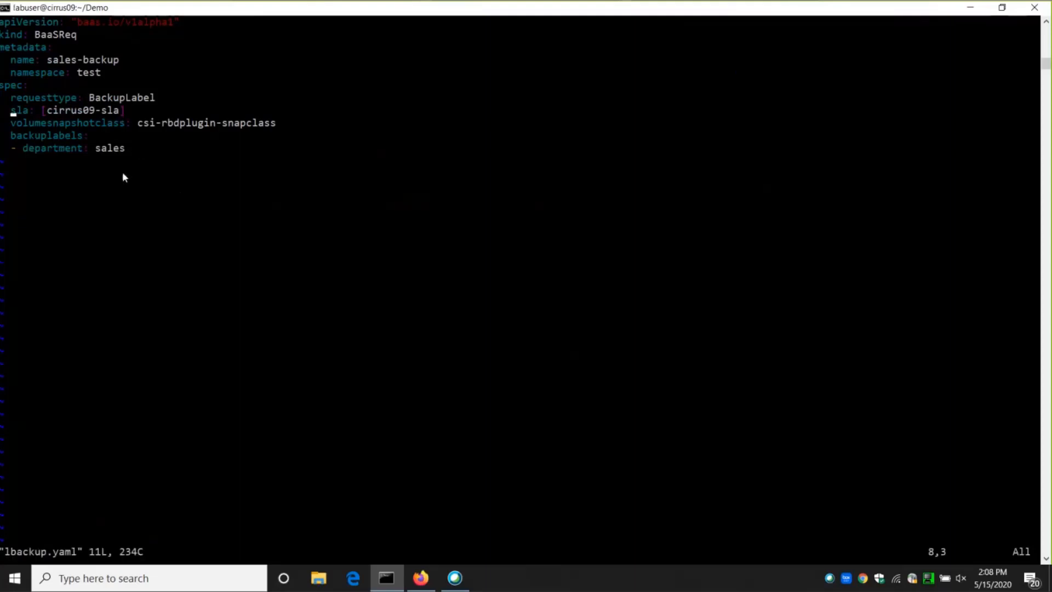
{"action": "left_click_drag", "start_coordinate": [90, 99], "coordinate": [121, 101]}
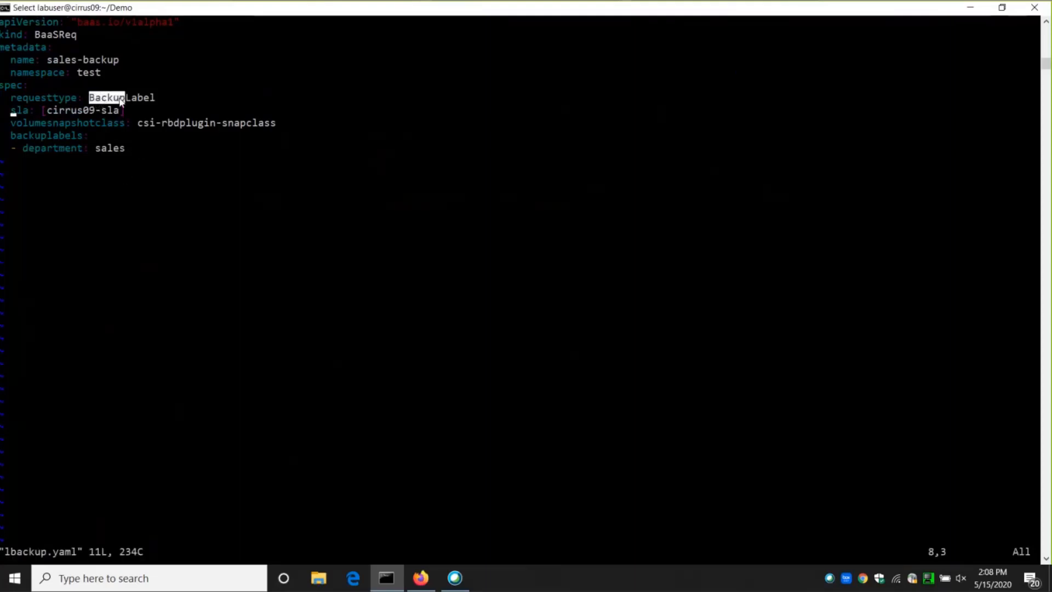
Leave the vi view of lbackup.yaml and submit the label backup request with kubectl create -f lbackup.yaml.
{"action": "left_click", "coordinate": [151, 109]}
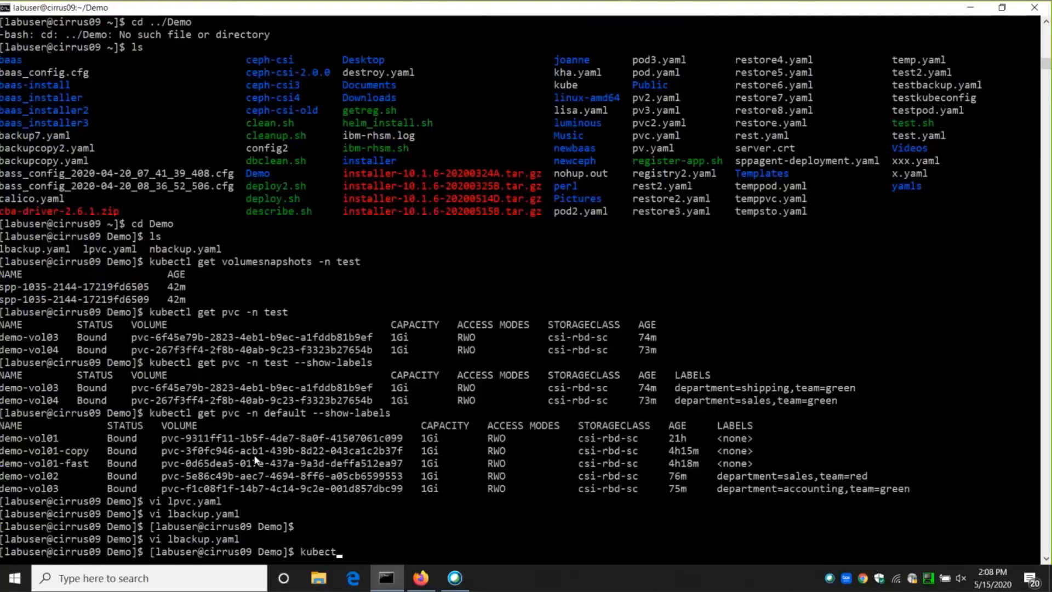
{"action": "type", "text": "create -f lbackup.yaml"}
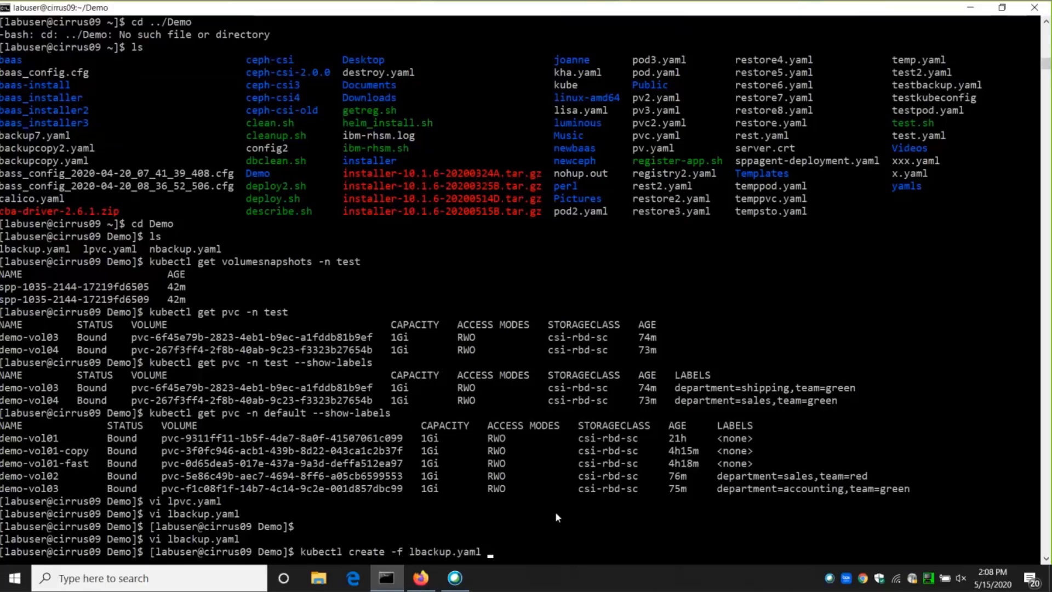
{"action": "key", "text": "Return"}
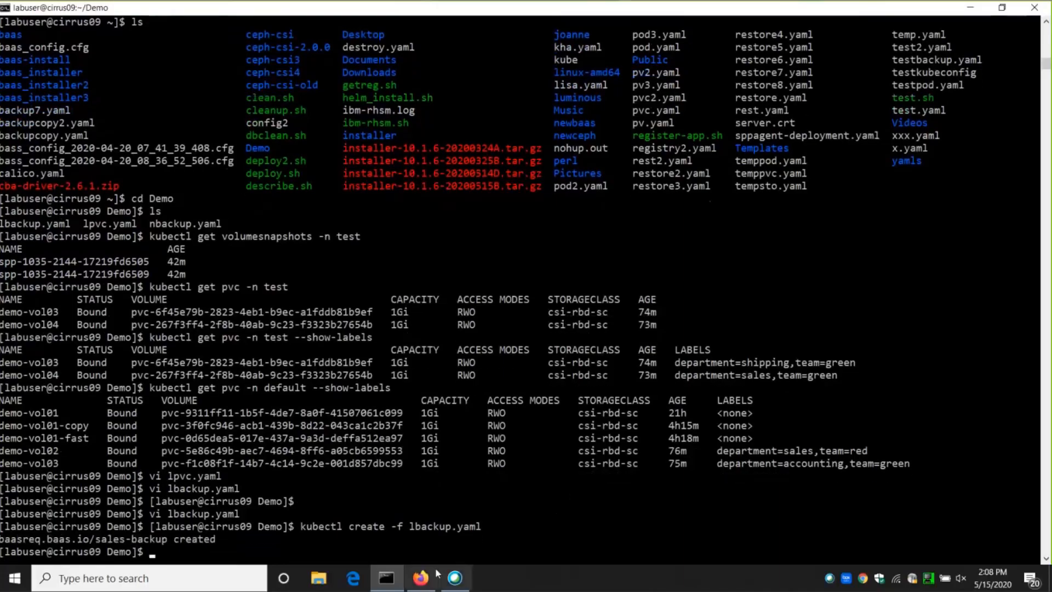
Switch to IBM Spectrum Protect Plus in Firefox, refresh cirrus09's label list and check the SLA policies of the department=sales volumes.
{"action": "left_click", "coordinate": [430, 584]}
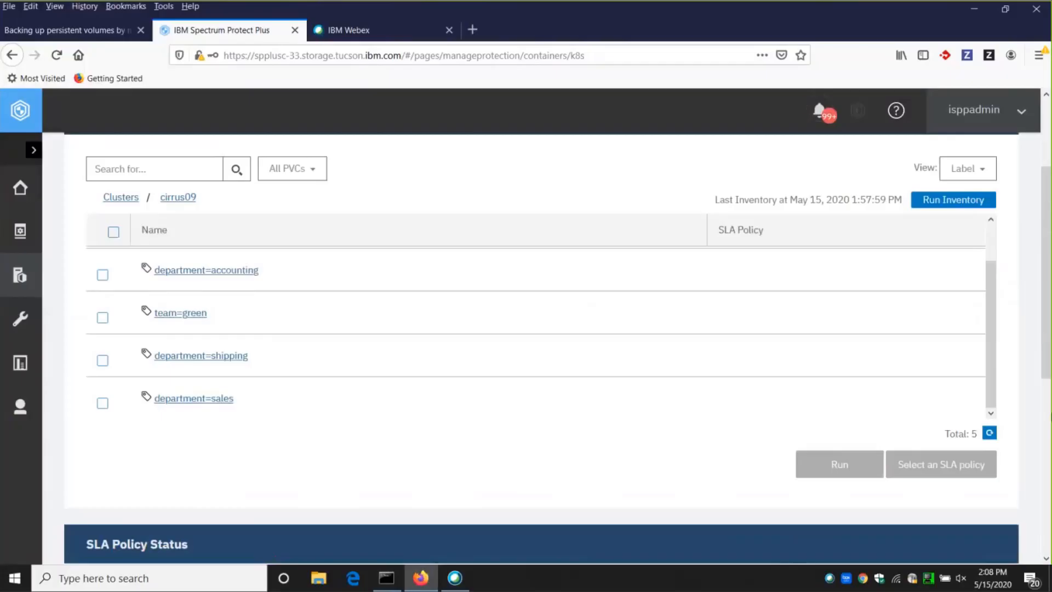
{"action": "left_click", "coordinate": [989, 433]}
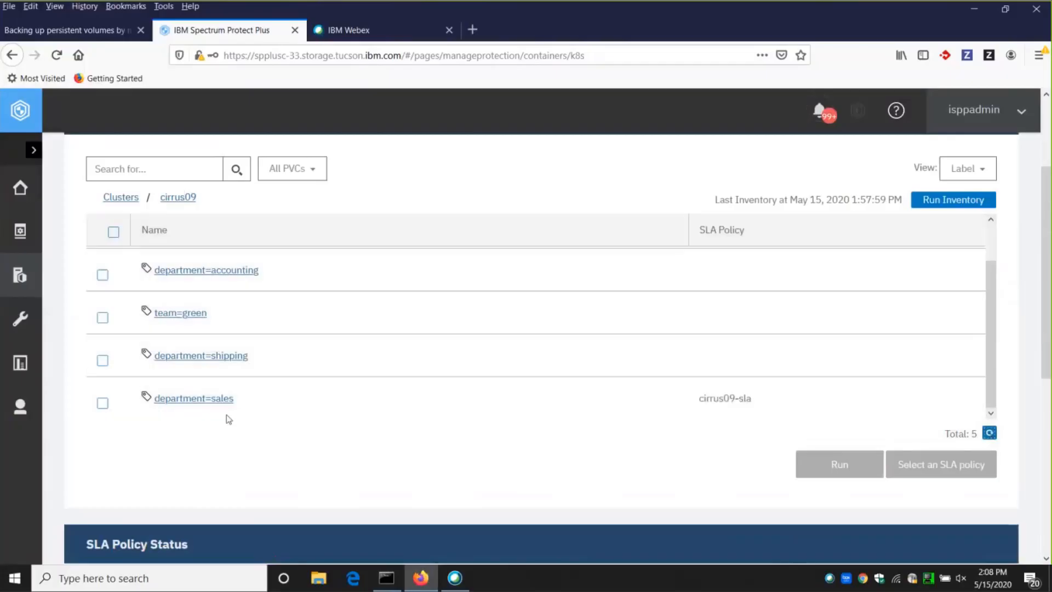
{"action": "left_click", "coordinate": [195, 399]}
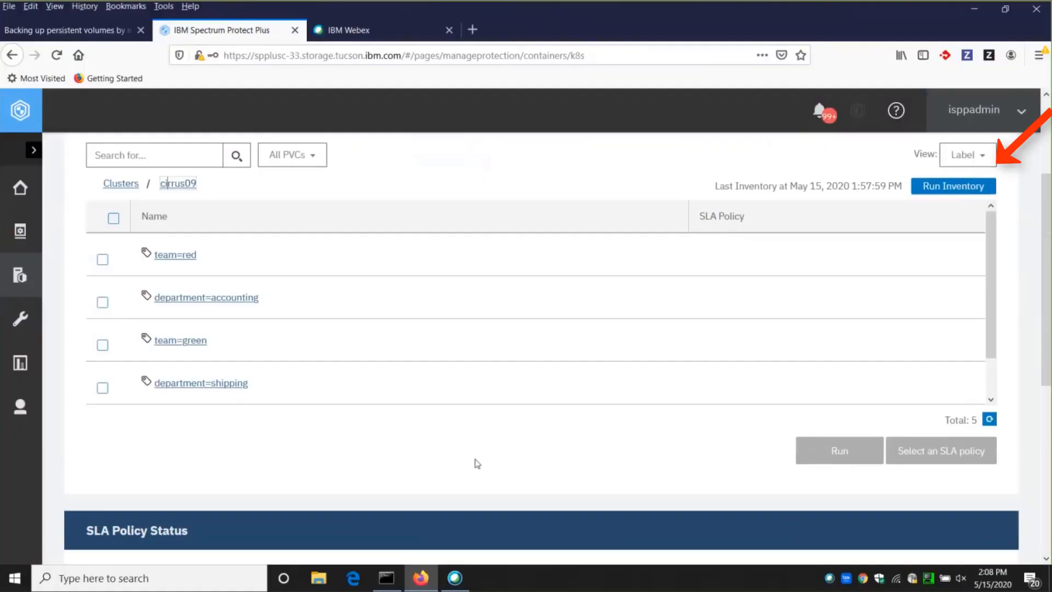
{"action": "scroll", "coordinate": [475, 459], "scroll_direction": "down", "scroll_amount": 1}
{"action": "scroll", "coordinate": [480, 367], "scroll_direction": "up", "scroll_amount": 1}
{"action": "left_click_drag", "start_coordinate": [1047, 273], "coordinate": [1048, 266]}
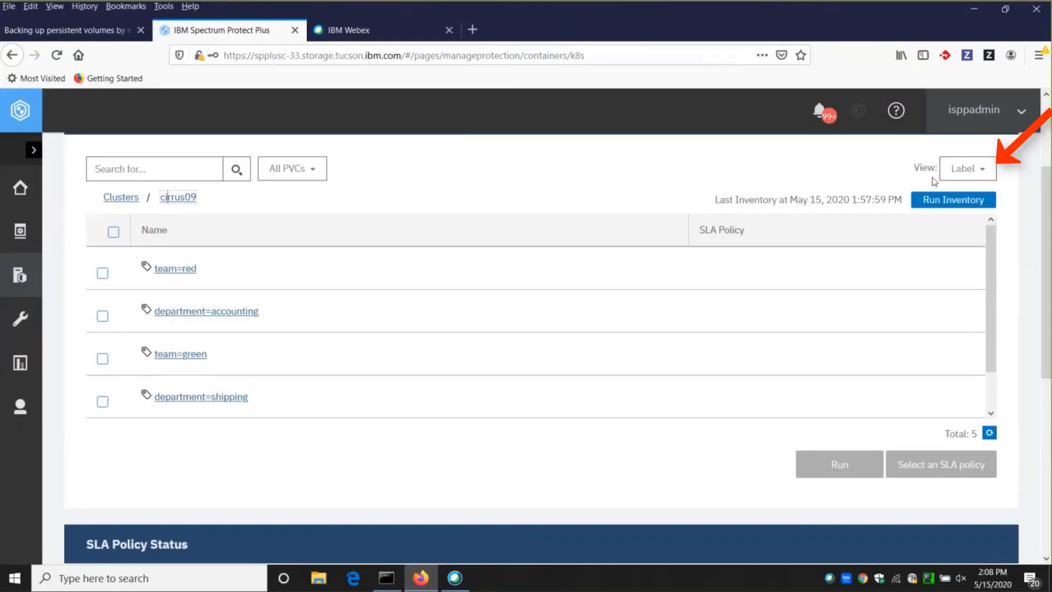
Change the Kubernetes backup view from labels to namespaces and open cluster cirrus09.
{"action": "left_click", "coordinate": [987, 168]}
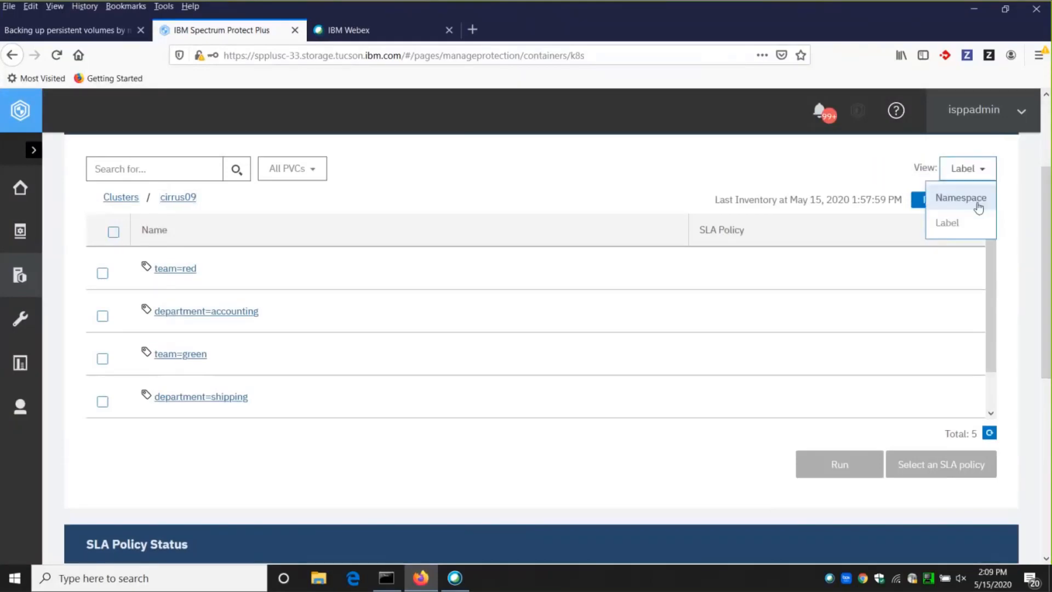
{"action": "left_click", "coordinate": [978, 207]}
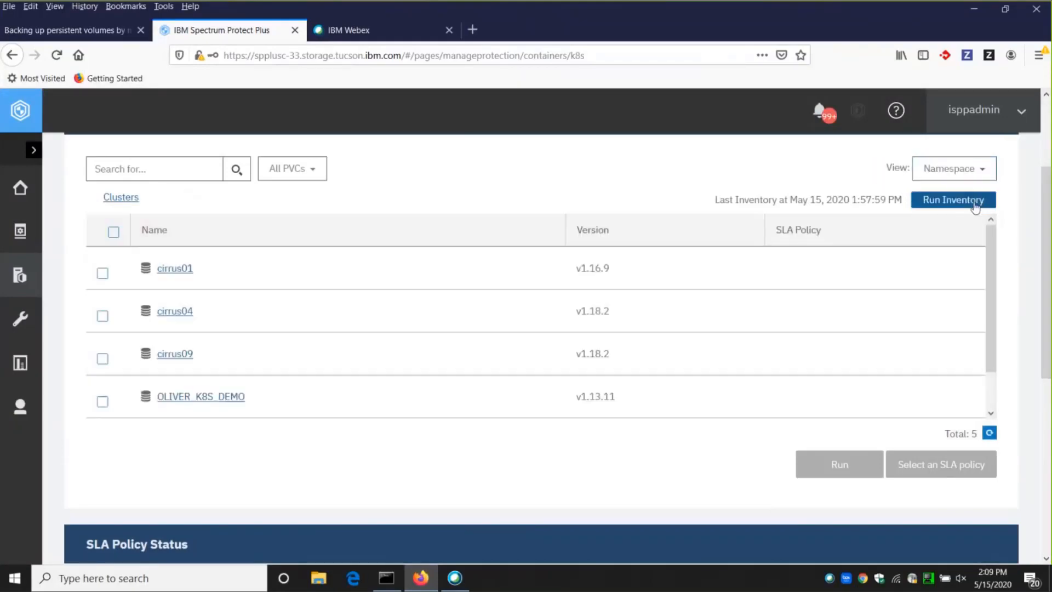
{"action": "left_click", "coordinate": [173, 355]}
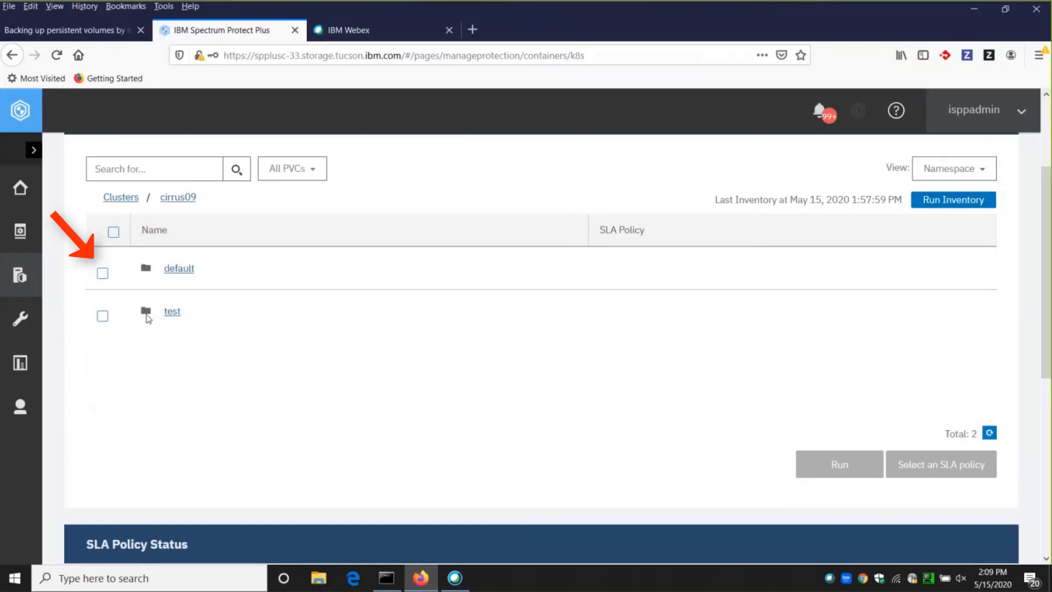
Assign the cirrus09-test-sla policy to the default namespace, save it, clear the selection and open the namespace.
{"action": "left_click", "coordinate": [102, 273]}
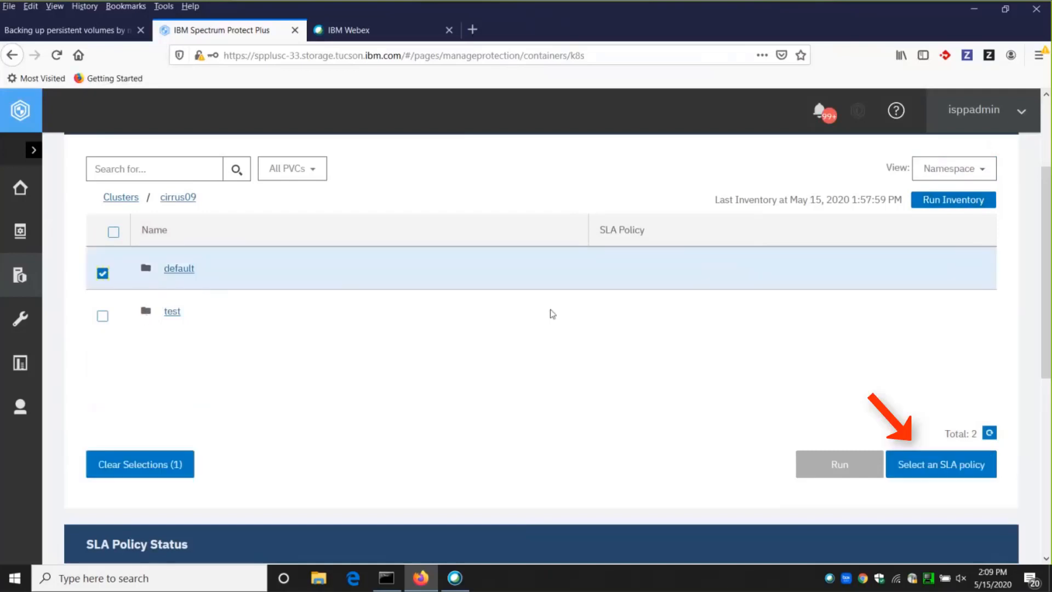
{"action": "left_click", "coordinate": [946, 465]}
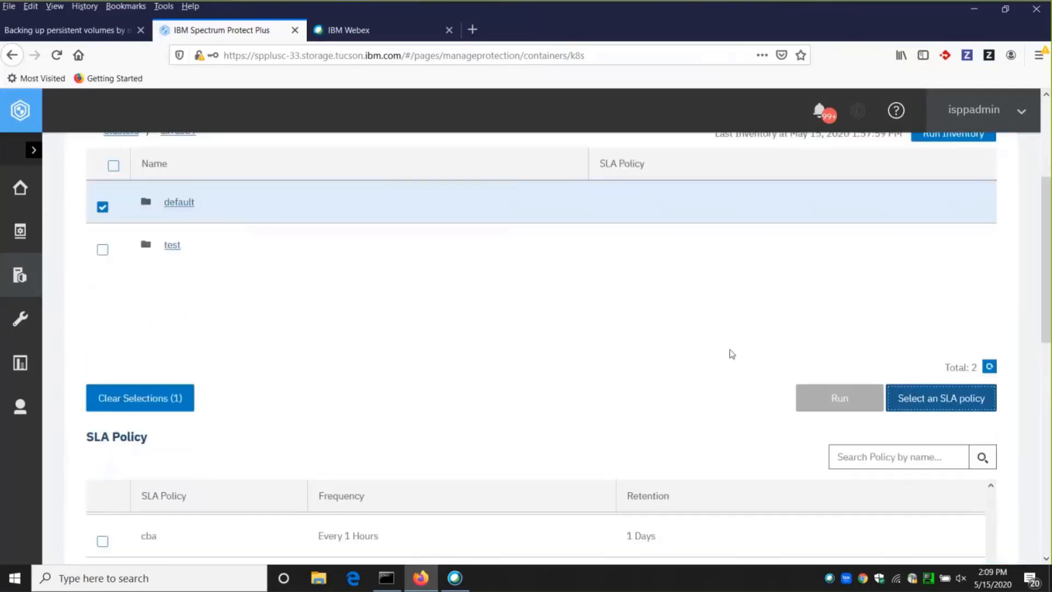
{"action": "scroll", "coordinate": [732, 354], "scroll_direction": "down", "scroll_amount": 5}
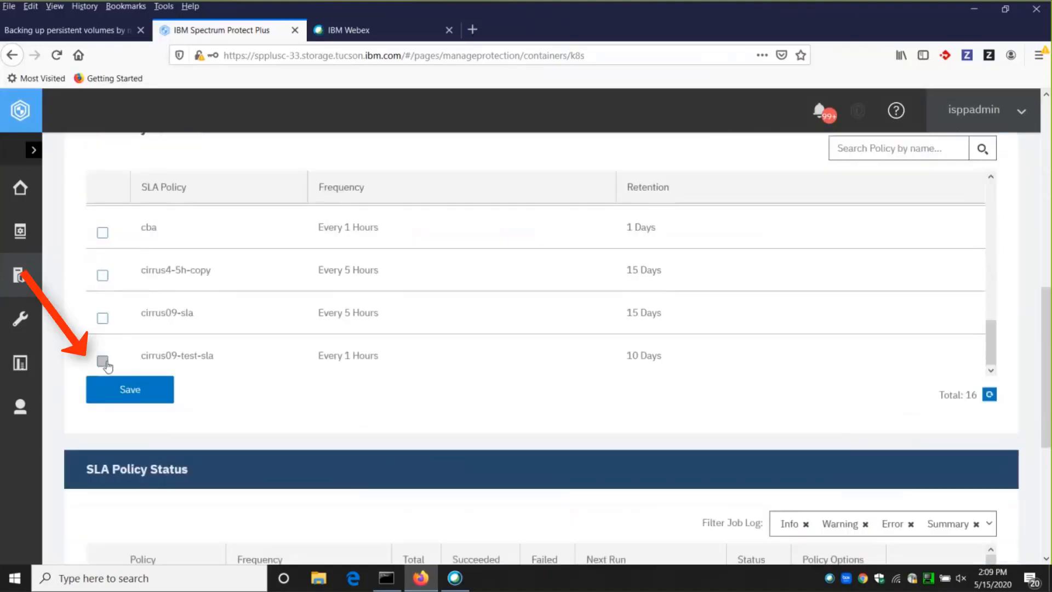
{"action": "left_click", "coordinate": [103, 363]}
{"action": "left_click", "coordinate": [130, 390]}
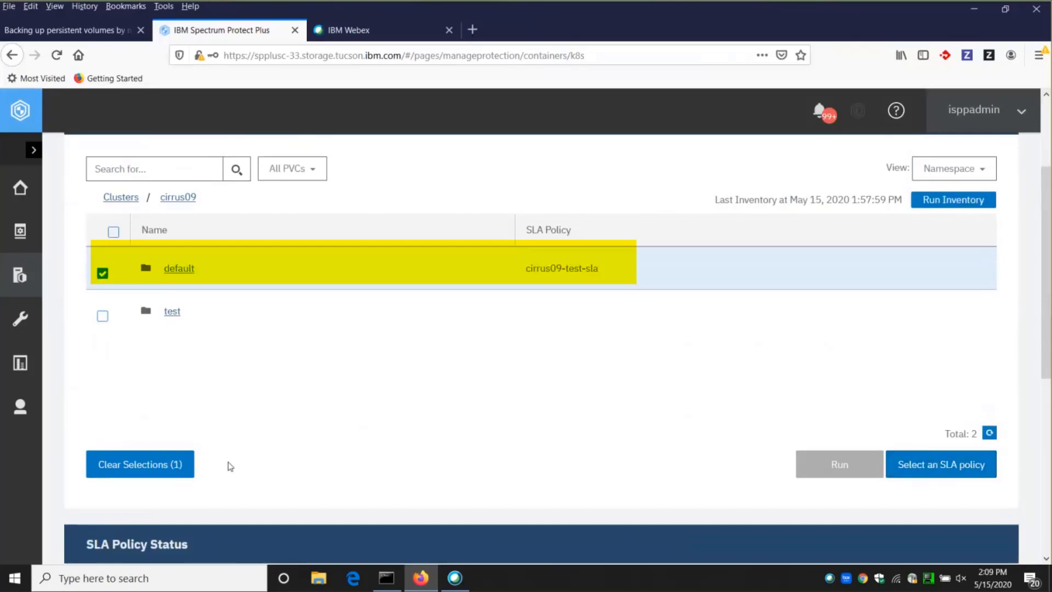
{"action": "left_click", "coordinate": [188, 465]}
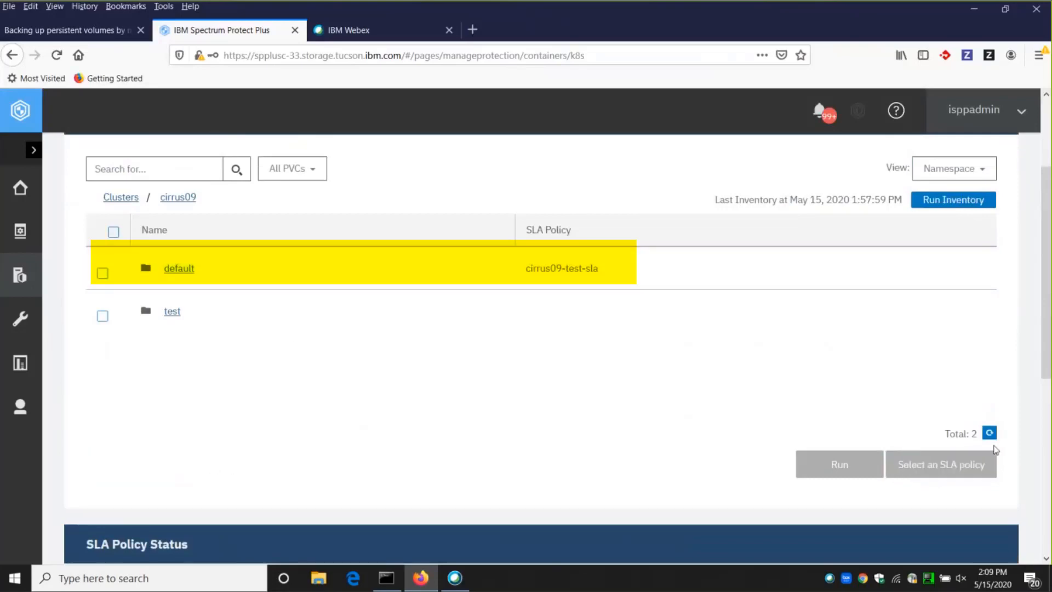
{"action": "left_click", "coordinate": [188, 268]}
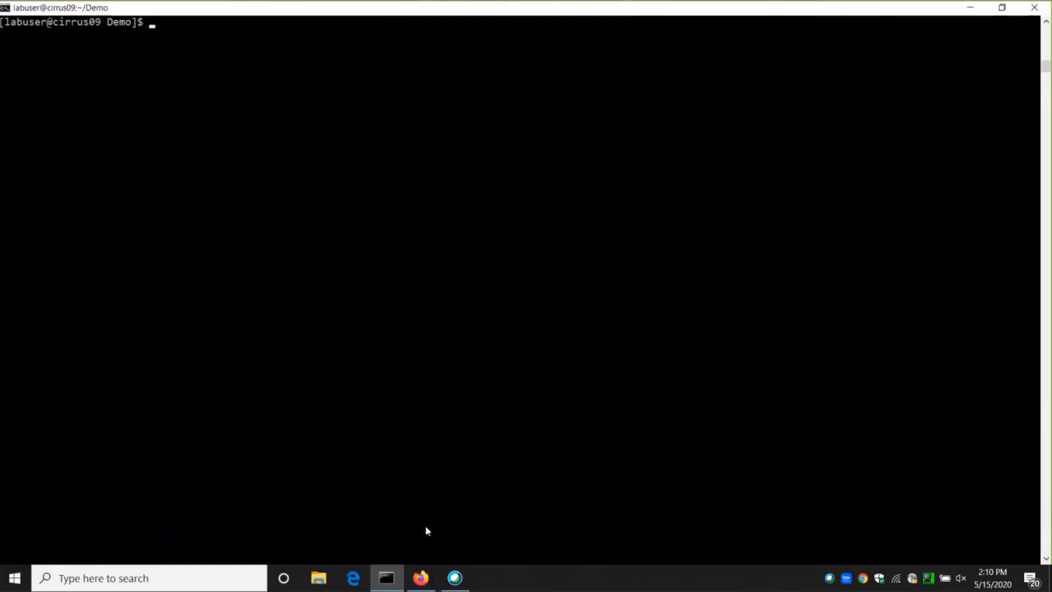
Open nbackup.yaml in vi from the terminal's Demo directory.
{"action": "type", "text": "vi nb"}
{"action": "key", "text": "Tab"}
{"action": "key", "text": "Return"}
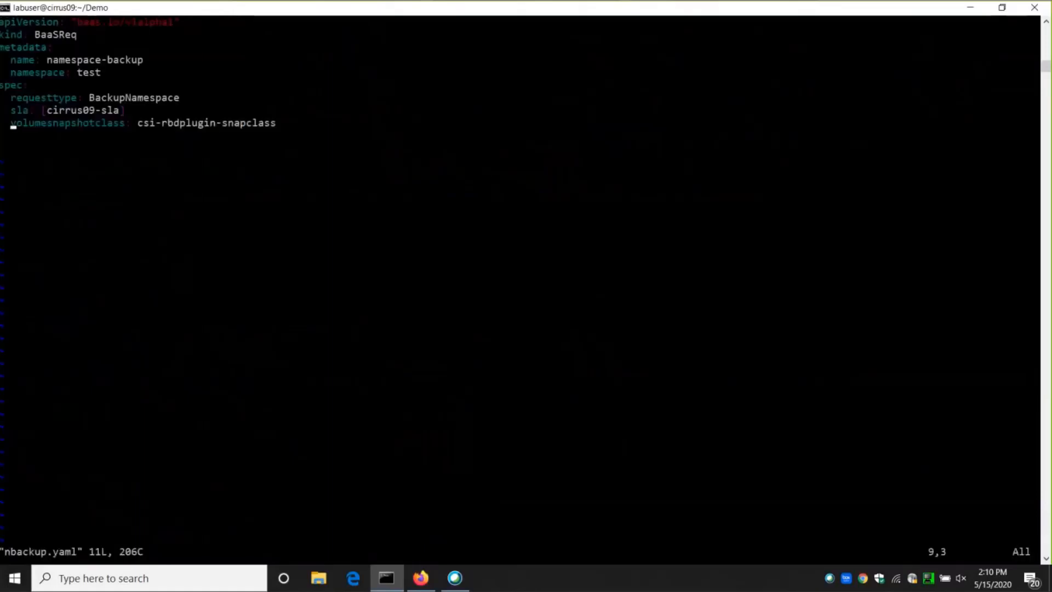
Examine the request type, SLA policy and volume snapshot class defined in nbackup.yaml.
{"action": "left_click", "coordinate": [92, 99]}
{"action": "left_click_drag", "start_coordinate": [119, 102], "coordinate": [177, 102]}
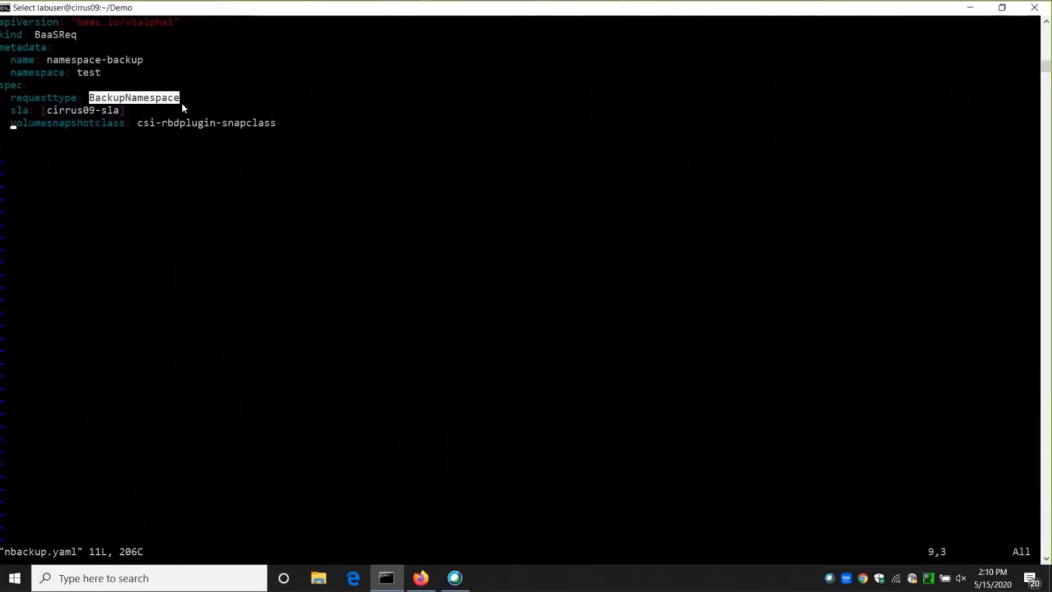
{"action": "left_click", "coordinate": [212, 160]}
{"action": "left_click_drag", "start_coordinate": [49, 111], "coordinate": [120, 110]}
{"action": "left_click", "coordinate": [139, 124]}
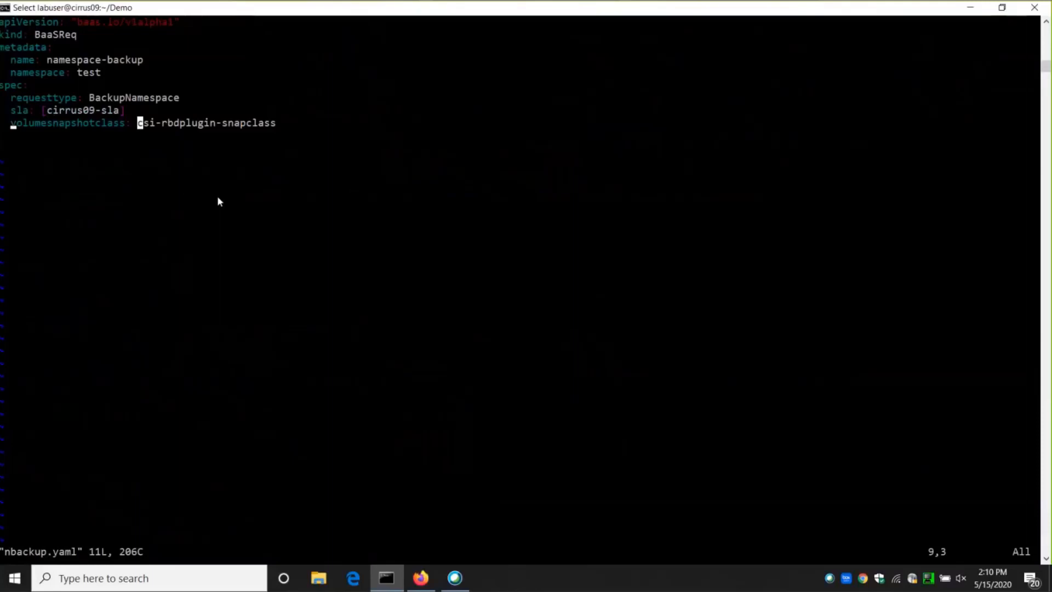
Quit vi and submit the namespace backup request with kubectl create -f nbackup.yaml.
{"action": "key", "text": "Escape"}
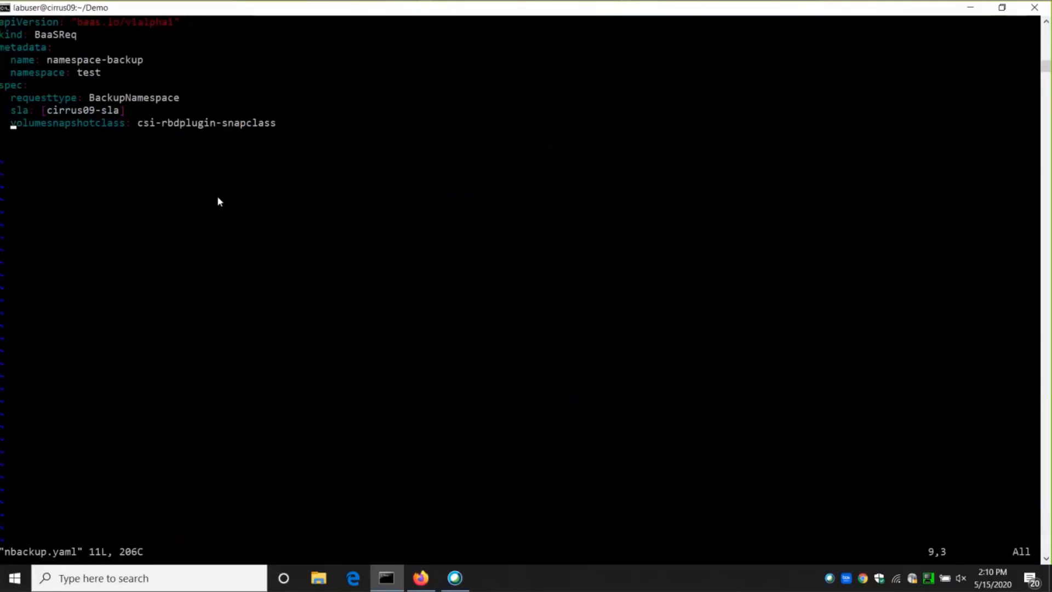
{"action": "type", "text": ":q"}
{"action": "key", "text": "Return"}
{"action": "type", "text": "kubectl create -f "}
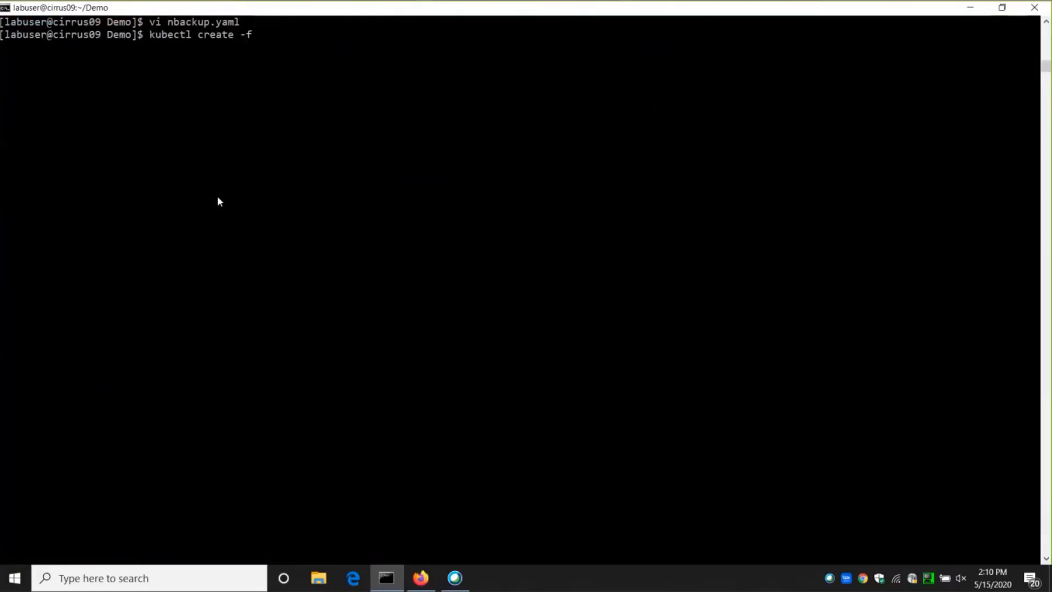
{"action": "type", "text": "nbackup.yaml"}
{"action": "key", "text": "Return"}
Return to Firefox, refresh the cirrus09 namespace list and open the test namespace to check its volumes' SLA policies.
{"action": "left_click", "coordinate": [421, 578]}
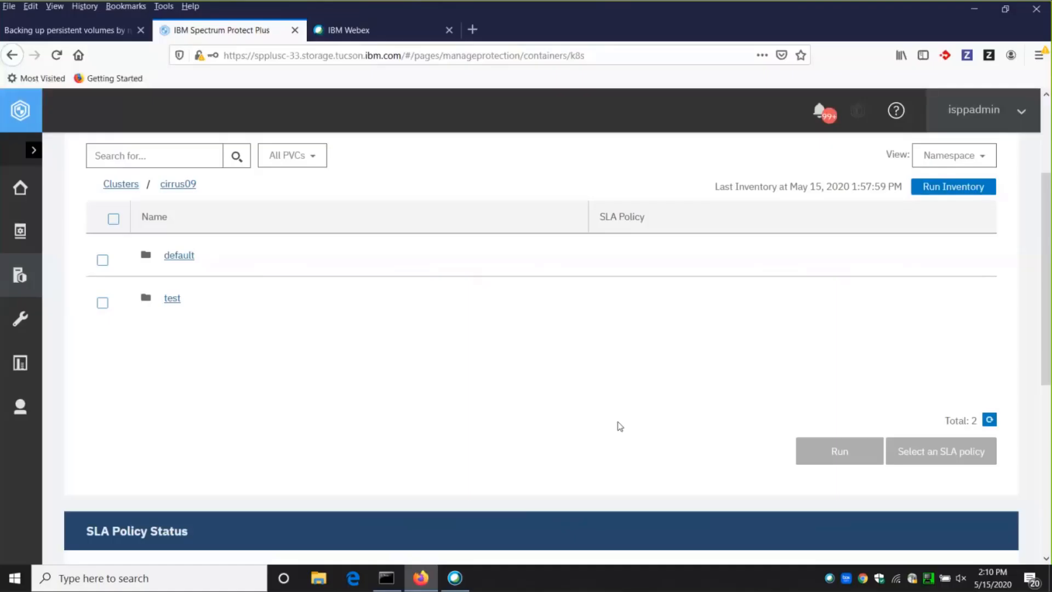
{"action": "scroll", "coordinate": [599, 420], "scroll_direction": "up", "scroll_amount": 3}
{"action": "left_click", "coordinate": [989, 492]}
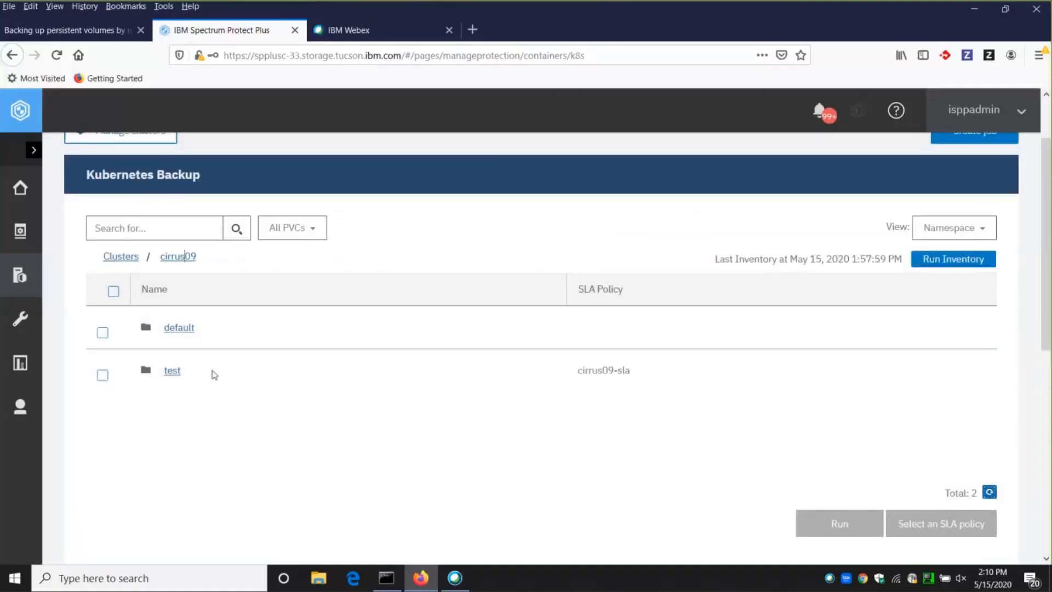
{"action": "left_click", "coordinate": [170, 370]}
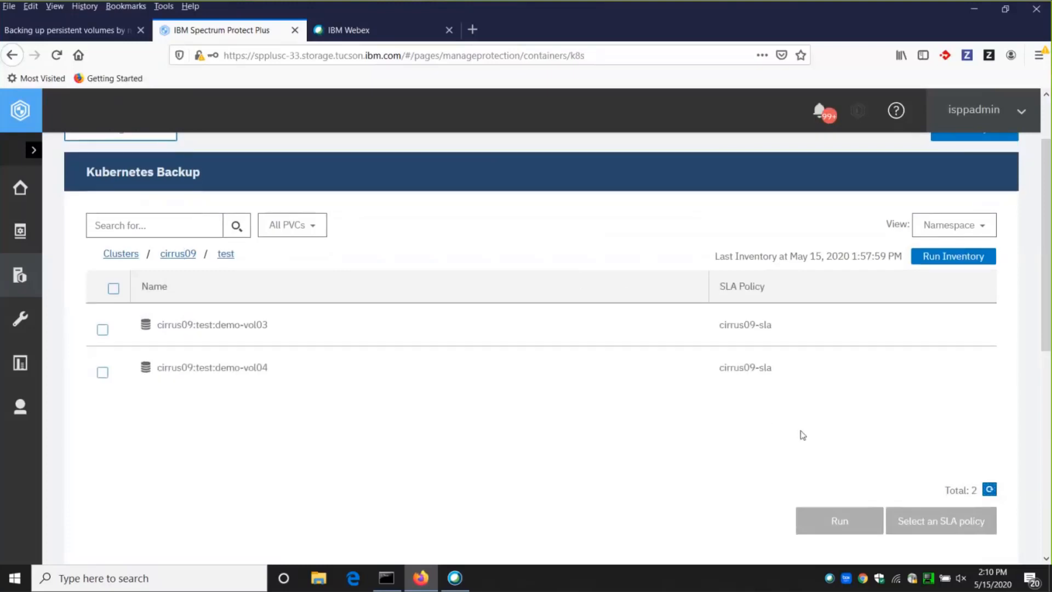
Find cirrus09-sla in the SLA policy status list and examine its next scheduled run.
{"action": "scroll", "coordinate": [800, 435], "scroll_direction": "down", "scroll_amount": 6}
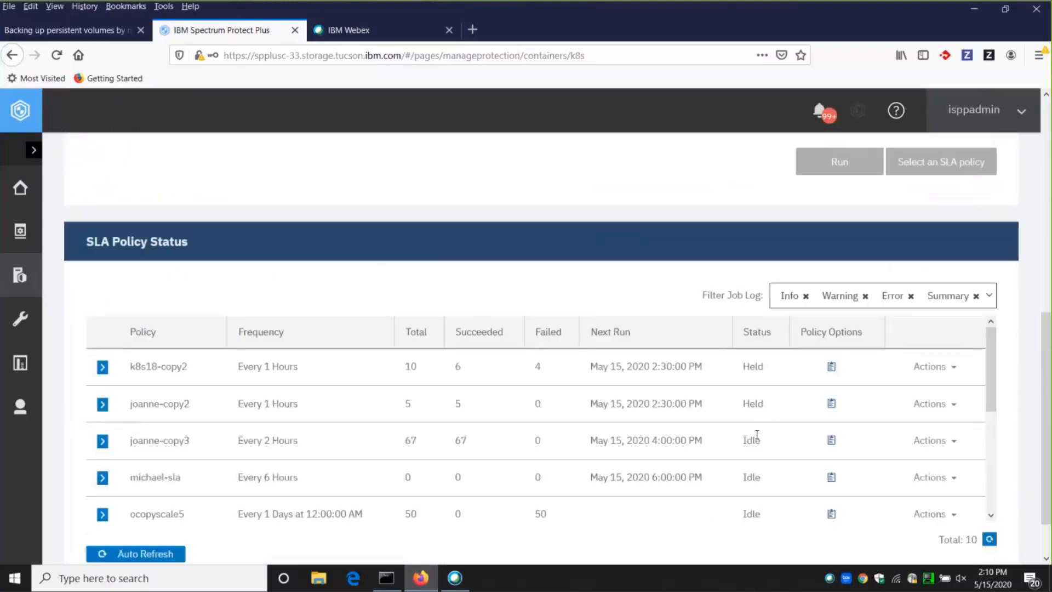
{"action": "scroll", "coordinate": [757, 434], "scroll_direction": "down", "scroll_amount": 2}
{"action": "scroll", "coordinate": [704, 426], "scroll_direction": "down", "scroll_amount": 2}
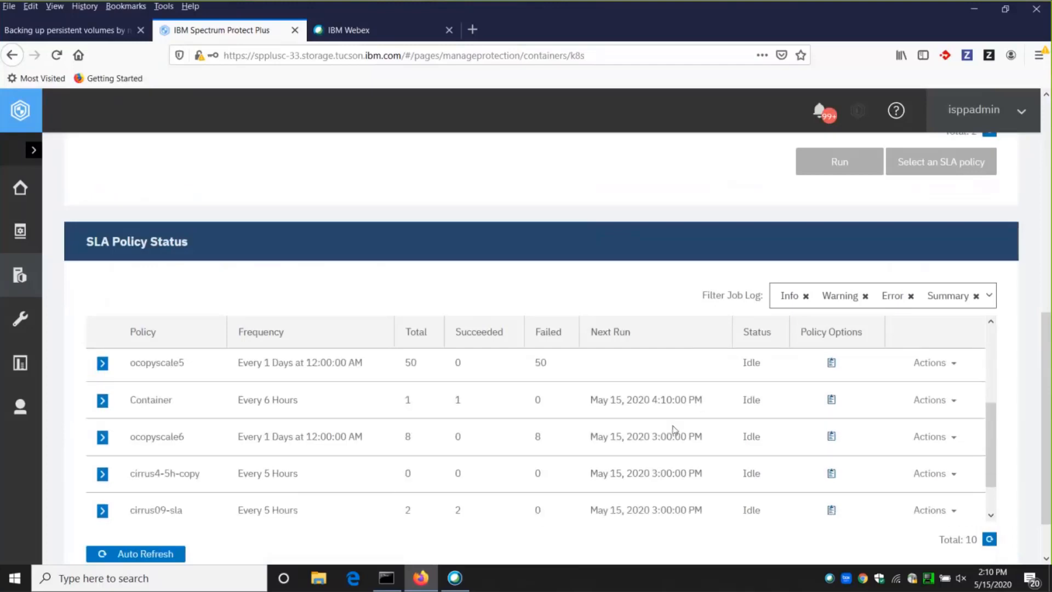
{"action": "left_click_drag", "start_coordinate": [591, 512], "coordinate": [702, 510]}
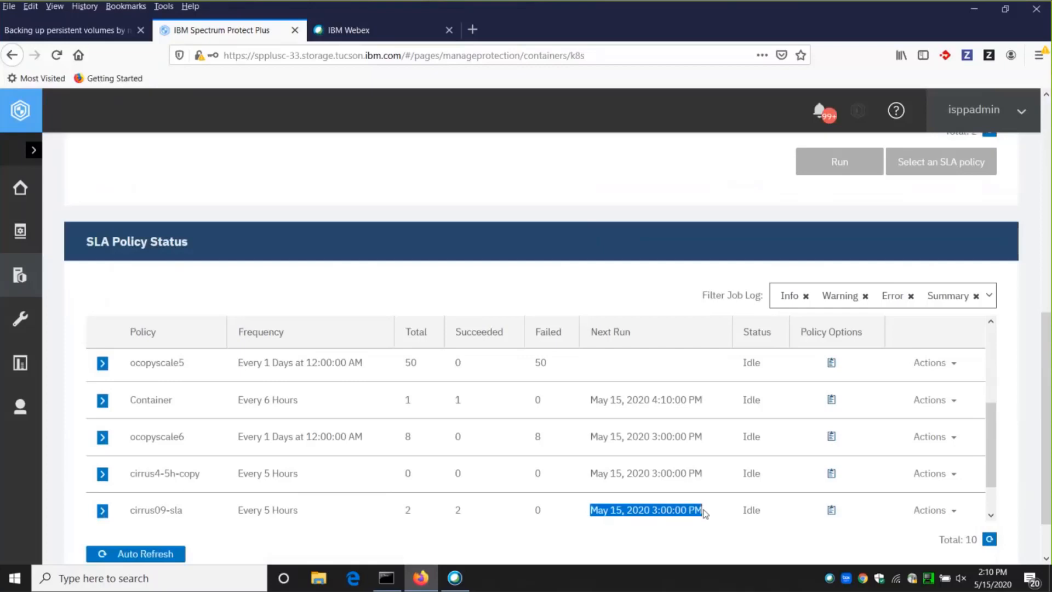
Start the cirrus09-sla policy immediately with the Backup to vSnap option.
{"action": "left_click", "coordinate": [955, 511]}
{"action": "scroll", "coordinate": [975, 482], "scroll_direction": "down", "scroll_amount": 4}
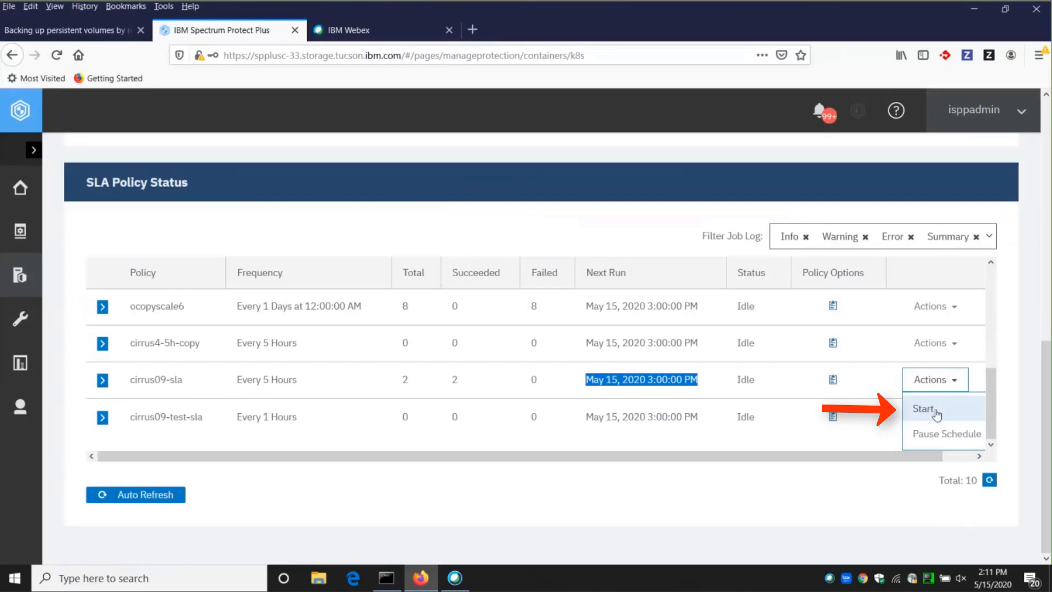
{"action": "left_click", "coordinate": [924, 409]}
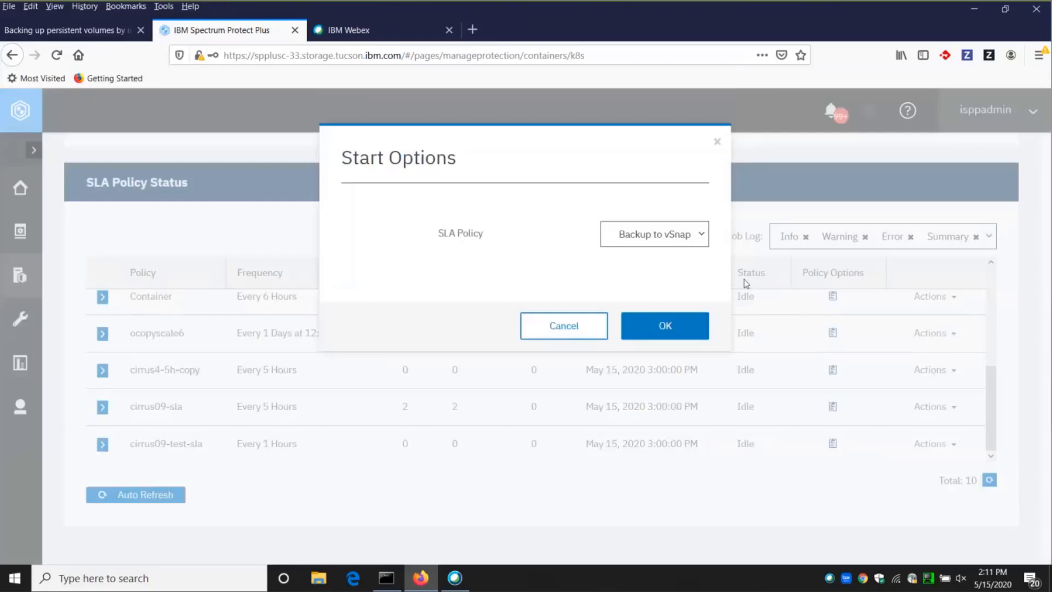
{"action": "left_click", "coordinate": [681, 327]}
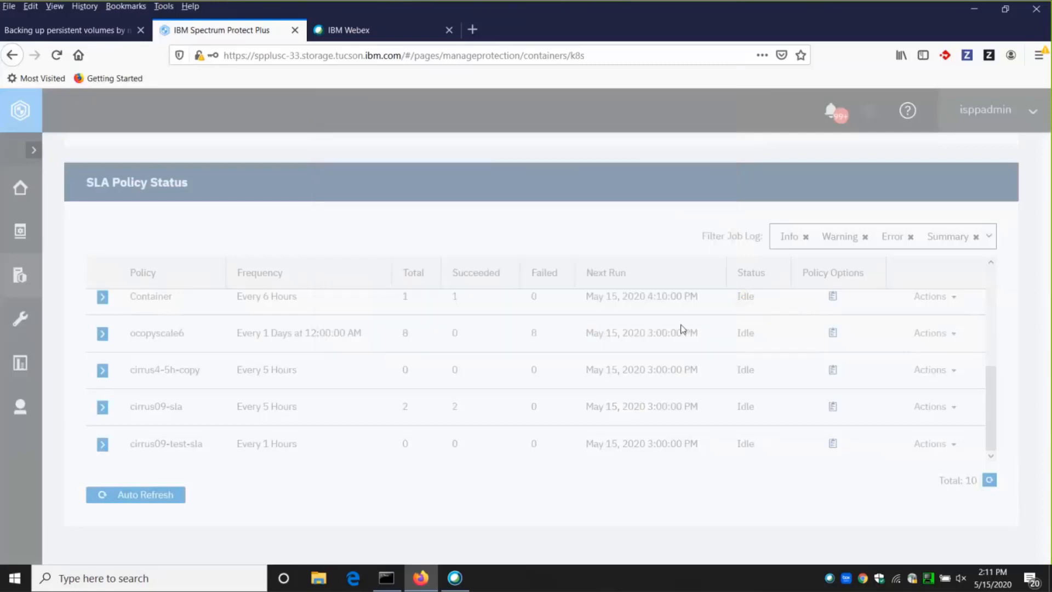
Open the currently running jobs from the dashboard, examine the k8s_cirrus09-sla job log and display the job's progress.
{"action": "left_click", "coordinate": [20, 190]}
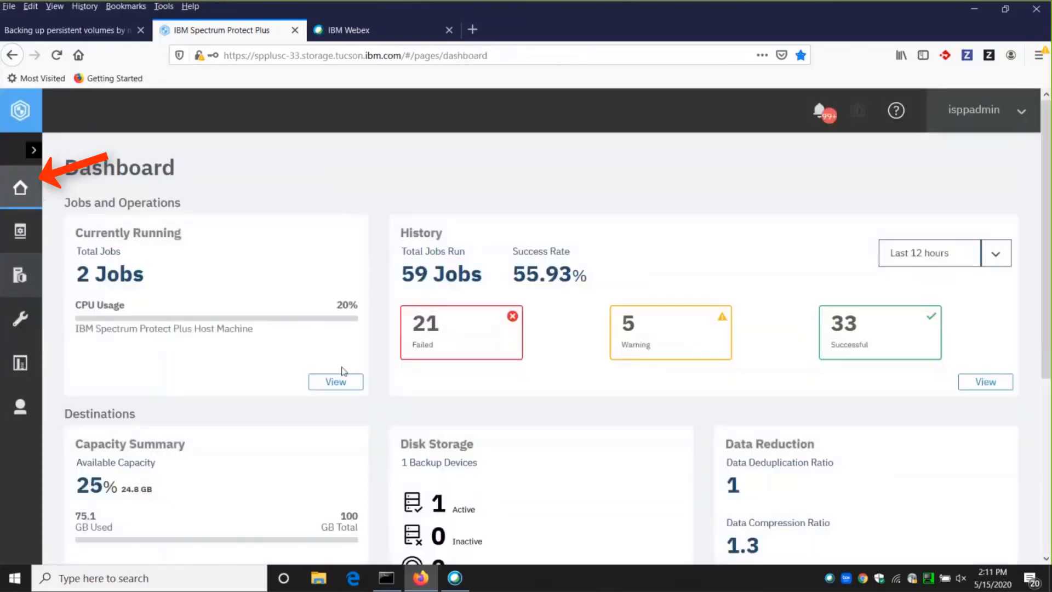
{"action": "left_click", "coordinate": [336, 381]}
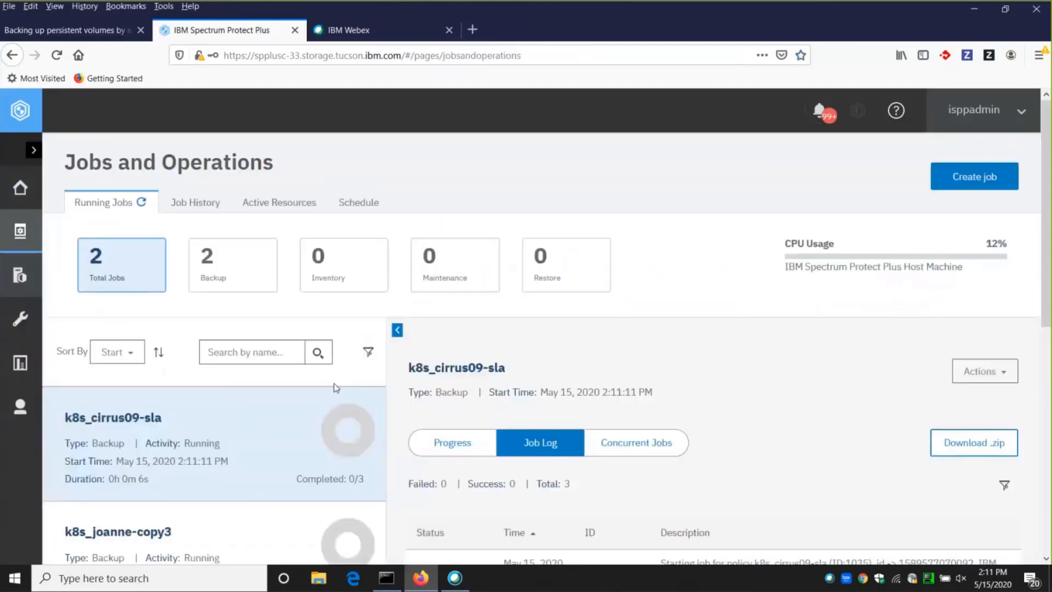
{"action": "scroll", "coordinate": [306, 396], "scroll_direction": "down", "scroll_amount": 2}
{"action": "left_click_drag", "start_coordinate": [64, 344], "coordinate": [165, 349]}
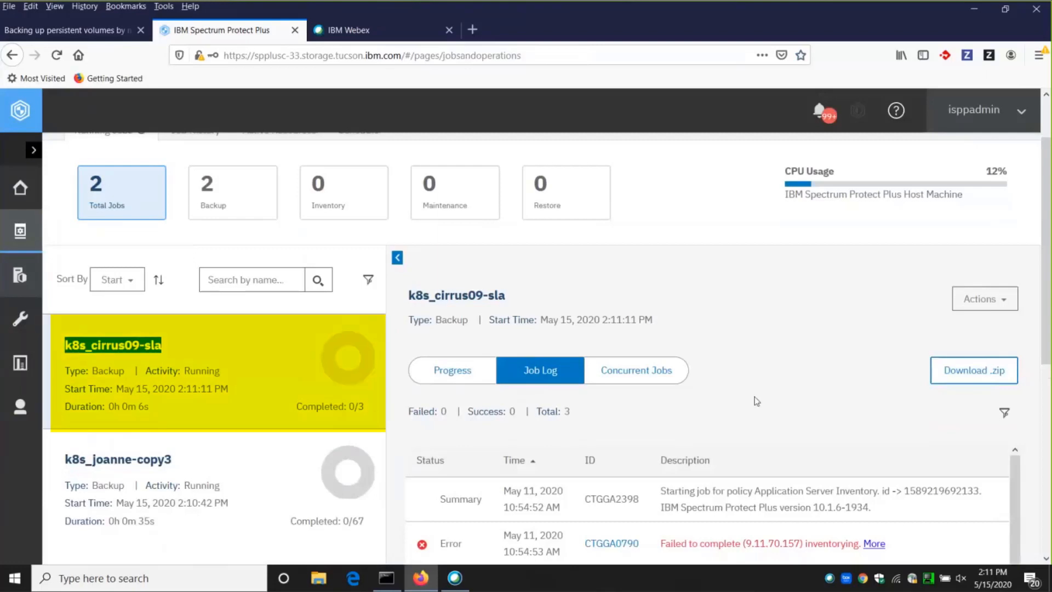
{"action": "scroll", "coordinate": [757, 401], "scroll_direction": "down", "scroll_amount": 2}
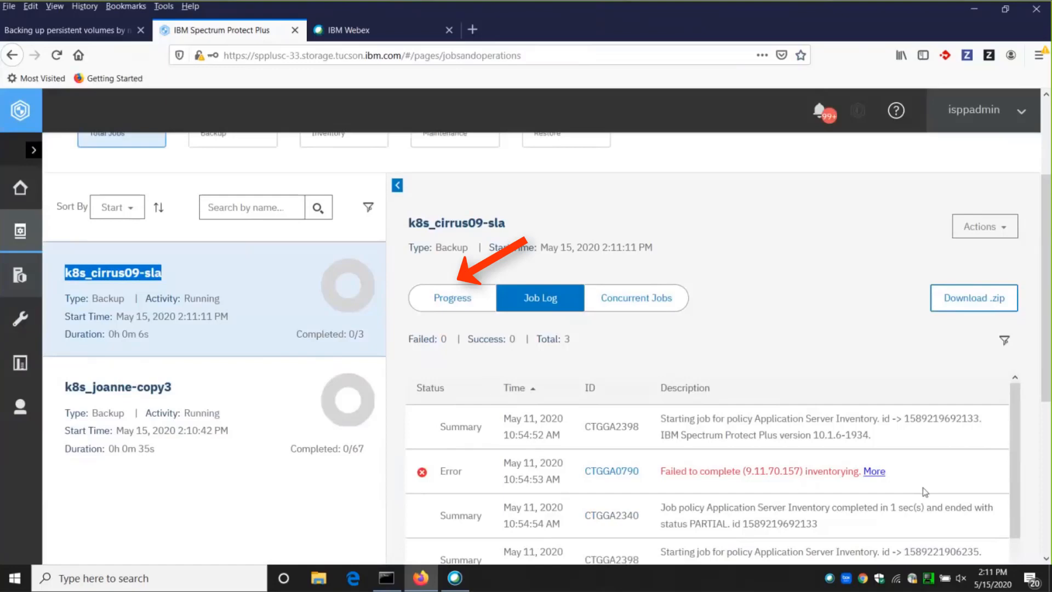
{"action": "left_click", "coordinate": [464, 309]}
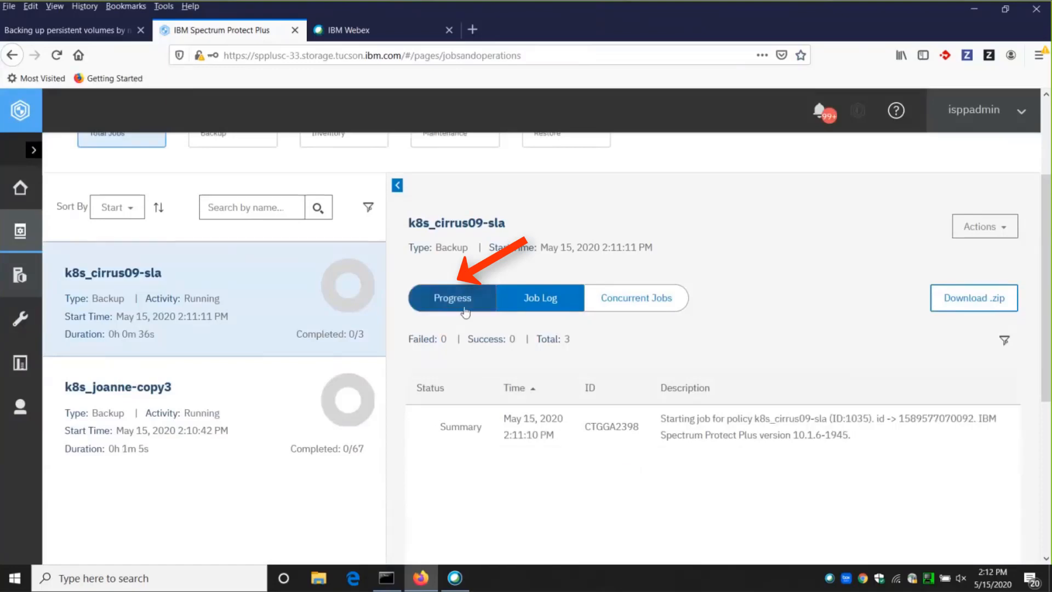
Examine the overall and task progress of each volume in the k8s_cirrus09-sla backup job.
{"action": "scroll", "coordinate": [833, 404], "scroll_direction": "down", "scroll_amount": 3}
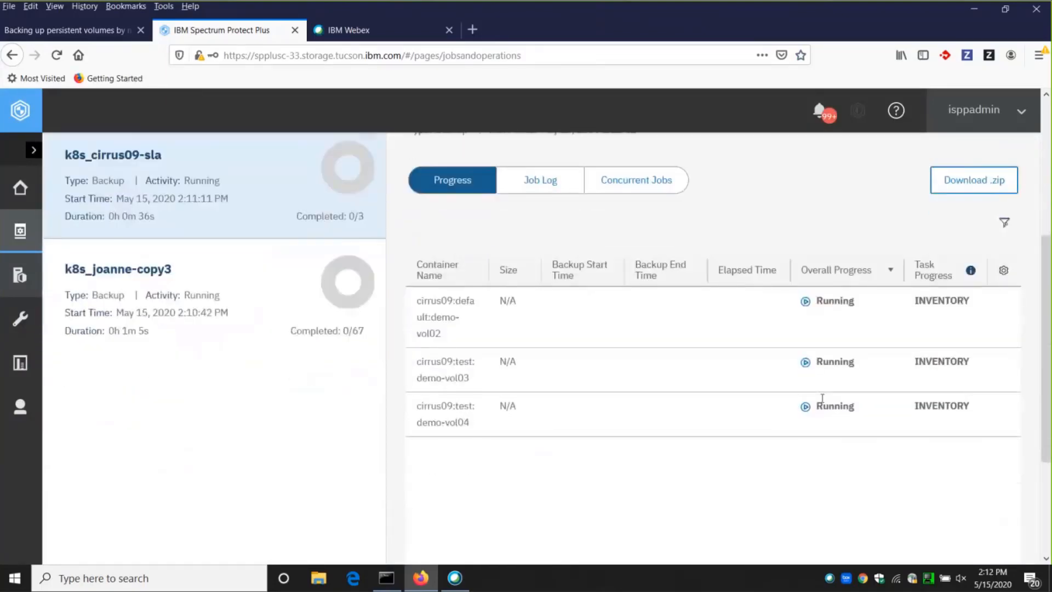
{"action": "scroll", "coordinate": [822, 399], "scroll_direction": "down", "scroll_amount": 1}
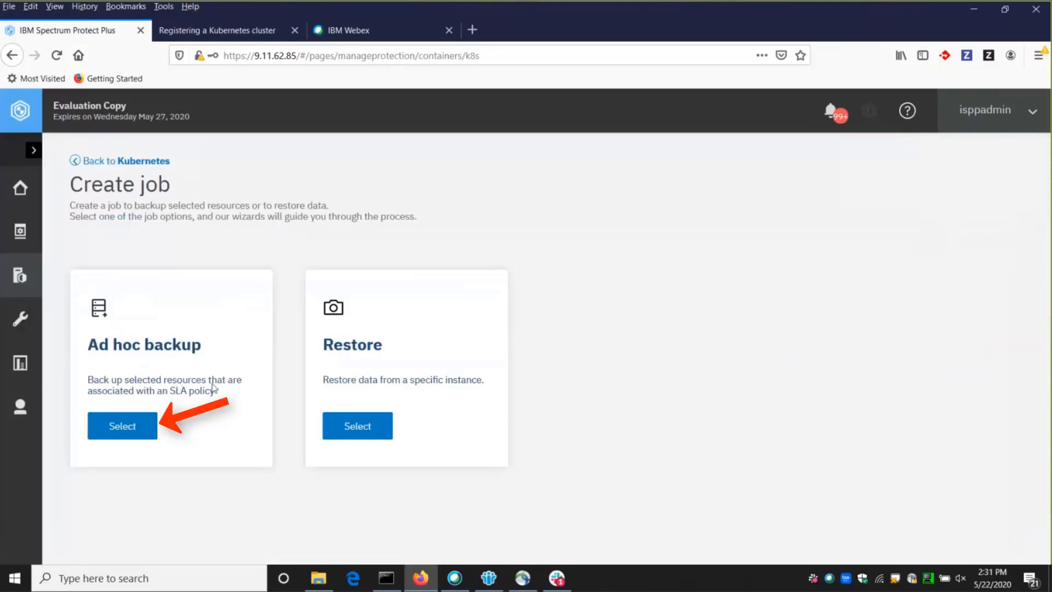
Start an ad hoc backup and choose cirrus19_hourly as its SLA policy.
{"action": "left_click", "coordinate": [139, 431]}
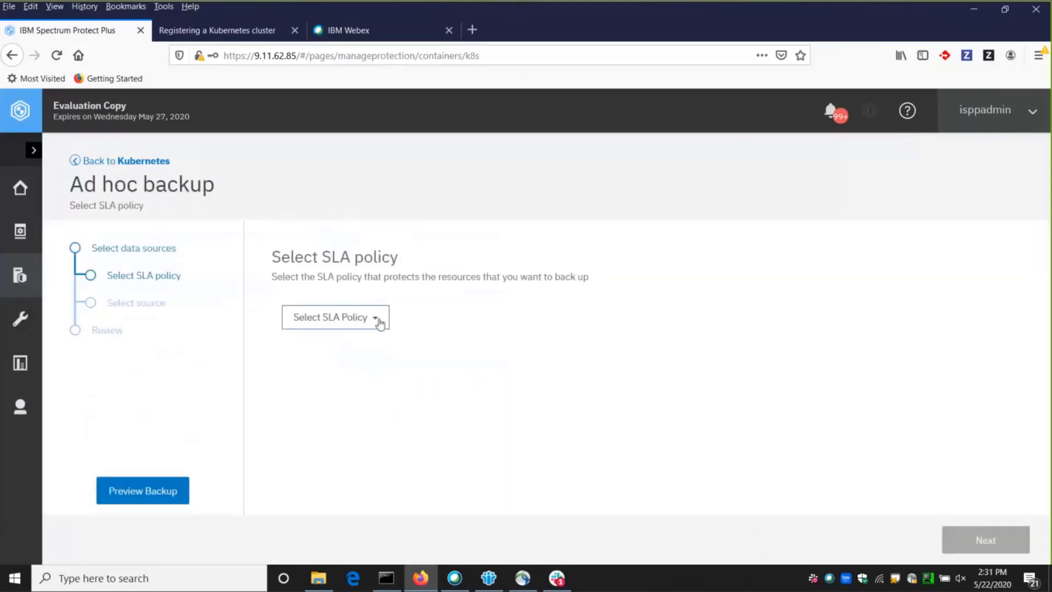
{"action": "left_click", "coordinate": [373, 323]}
{"action": "left_click", "coordinate": [359, 459]}
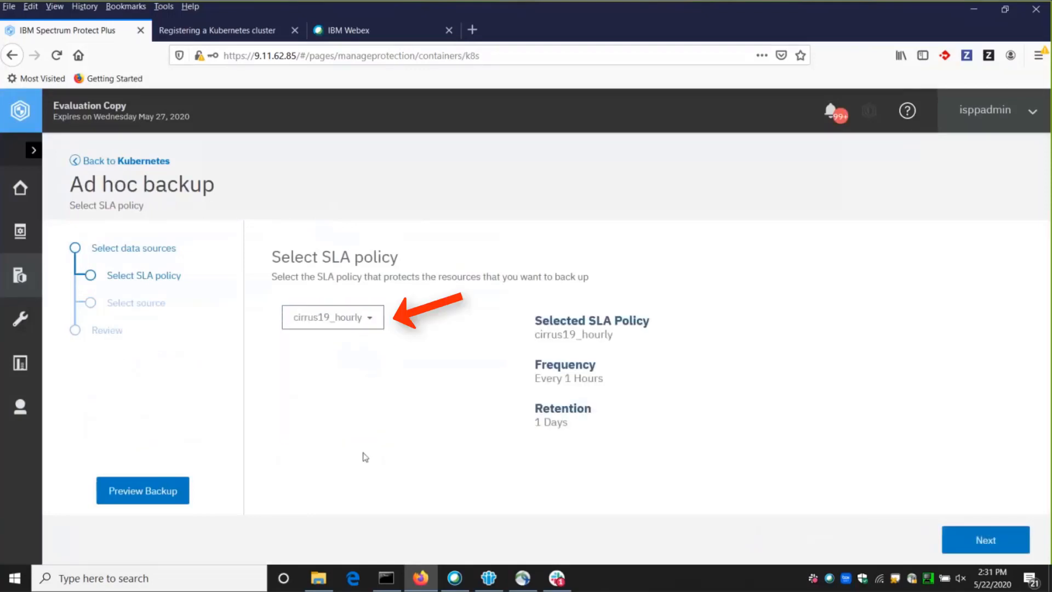
{"action": "left_click", "coordinate": [986, 541]}
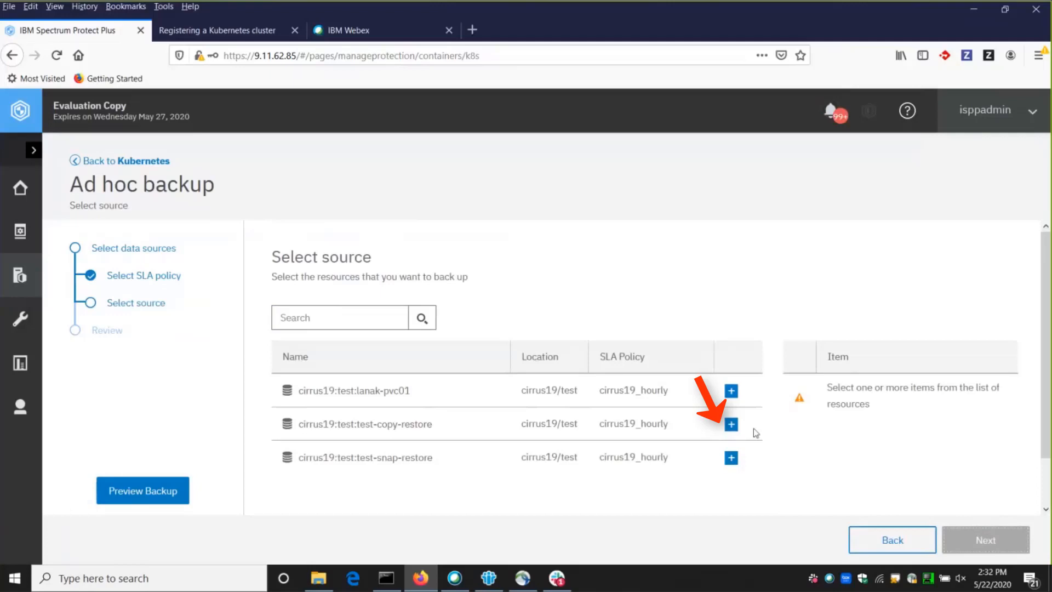
Add cirrus19:test:test-copy-restore as the backup source, submit the ad hoc backup job and acknowledge its creation.
{"action": "left_click", "coordinate": [731, 424]}
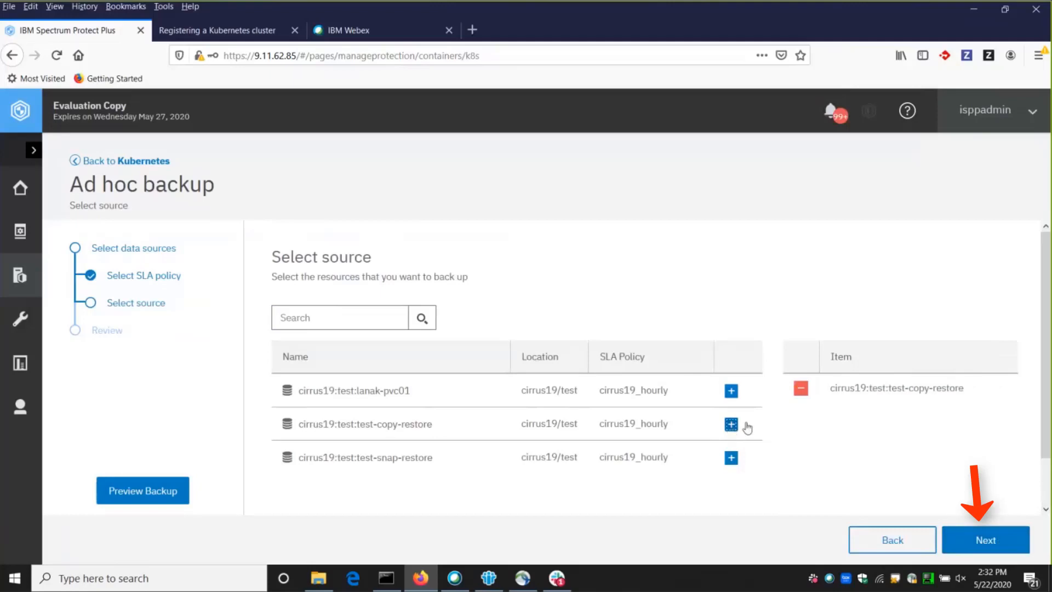
{"action": "left_click", "coordinate": [1001, 544]}
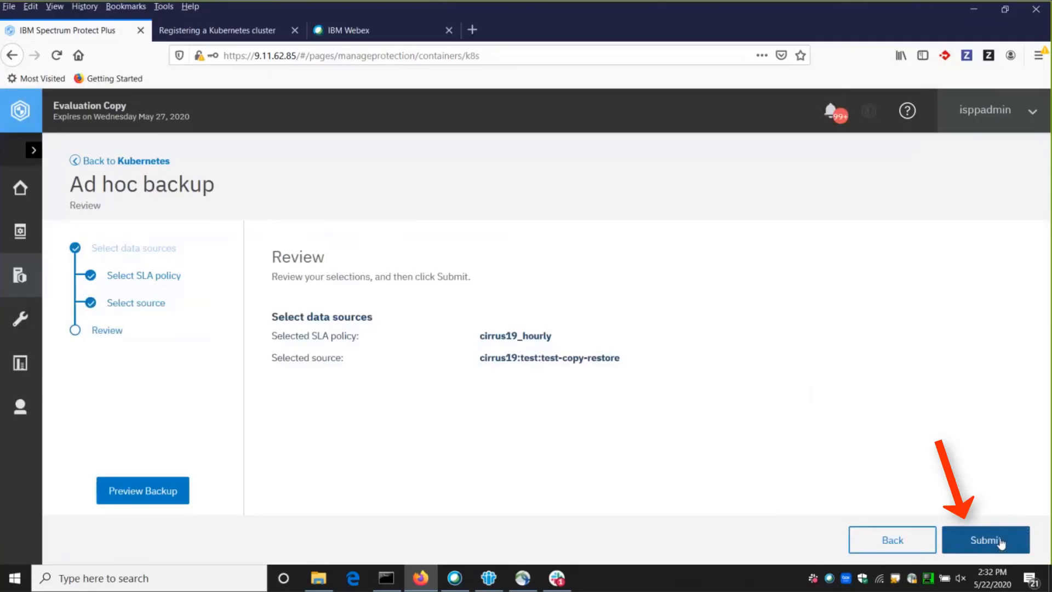
{"action": "left_click", "coordinate": [999, 554]}
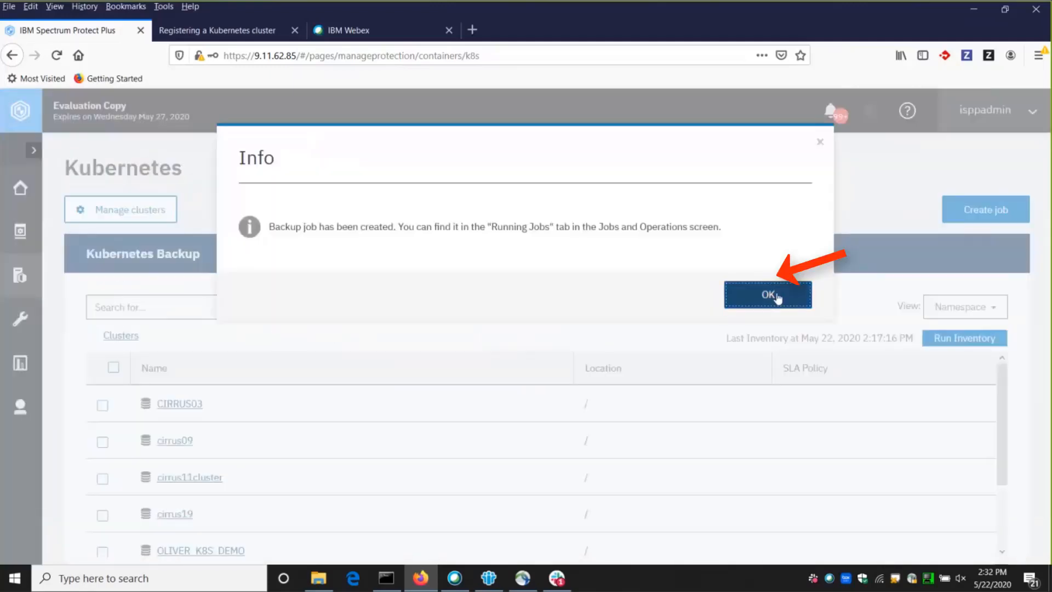
{"action": "left_click", "coordinate": [777, 298]}
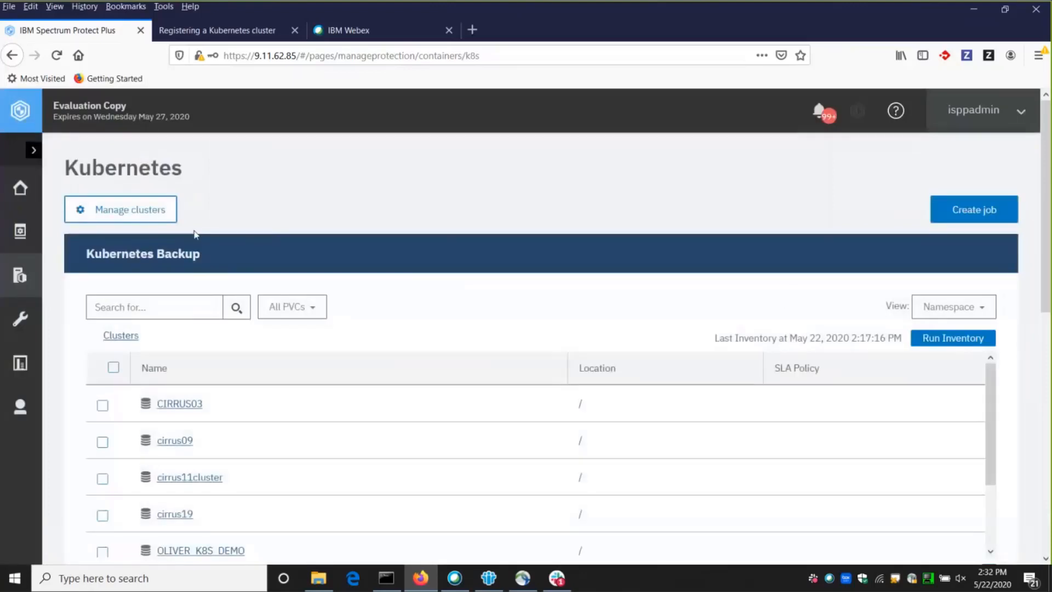
Open the currently running jobs from the dashboard and check the type and status of the k8s_cirrus19_hourly job.
{"action": "left_click", "coordinate": [20, 188]}
{"action": "left_click", "coordinate": [318, 384]}
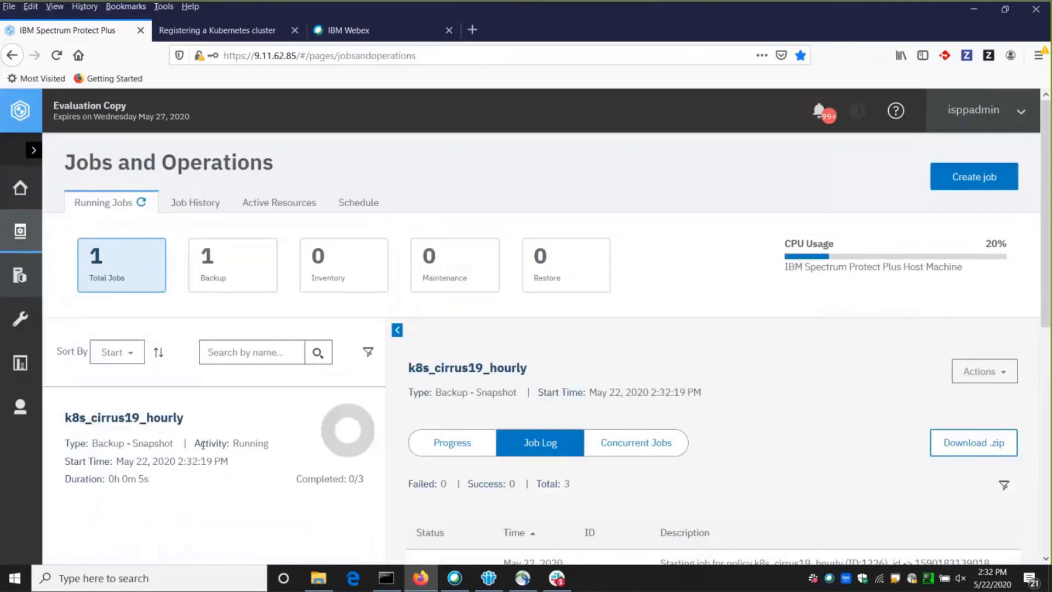
{"action": "left_click_drag", "start_coordinate": [92, 443], "coordinate": [174, 440]}
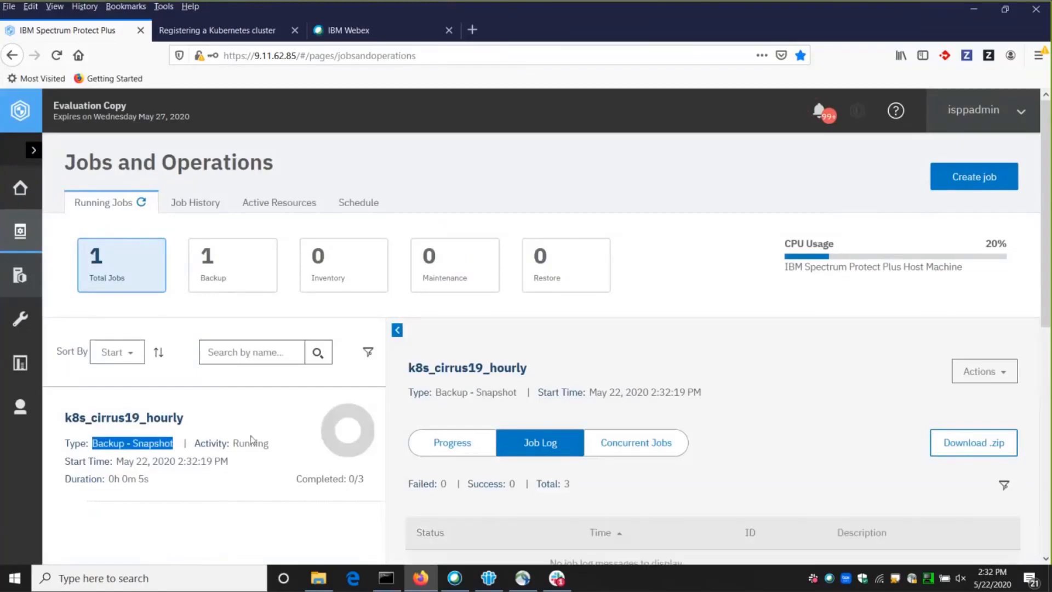
{"action": "mouse_move", "coordinate": [324, 449]}
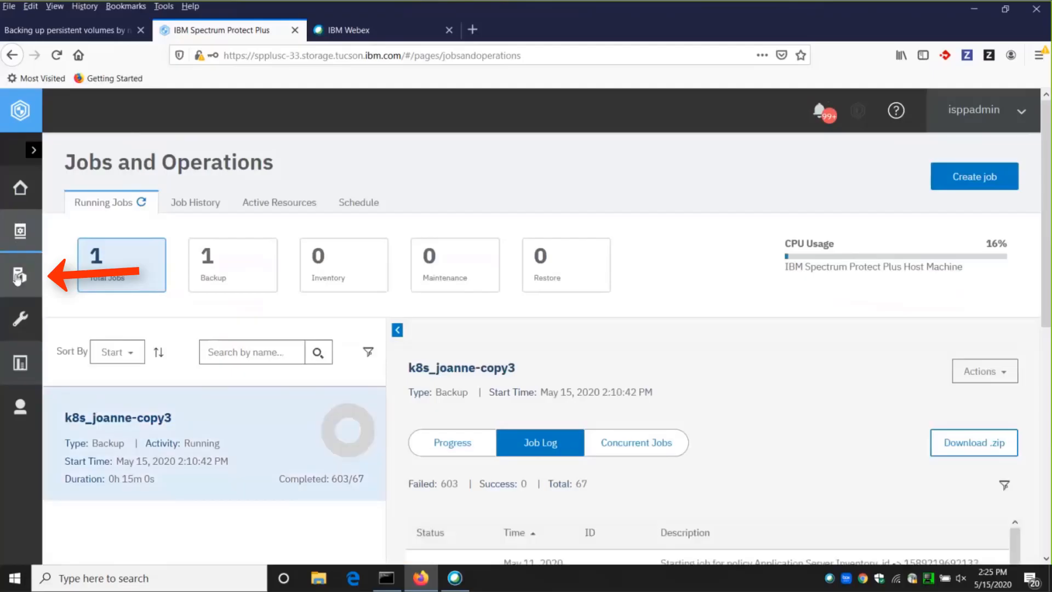
Go to Kubernetes protection and create a new restore job.
{"action": "mouse_move", "coordinate": [18, 279]}
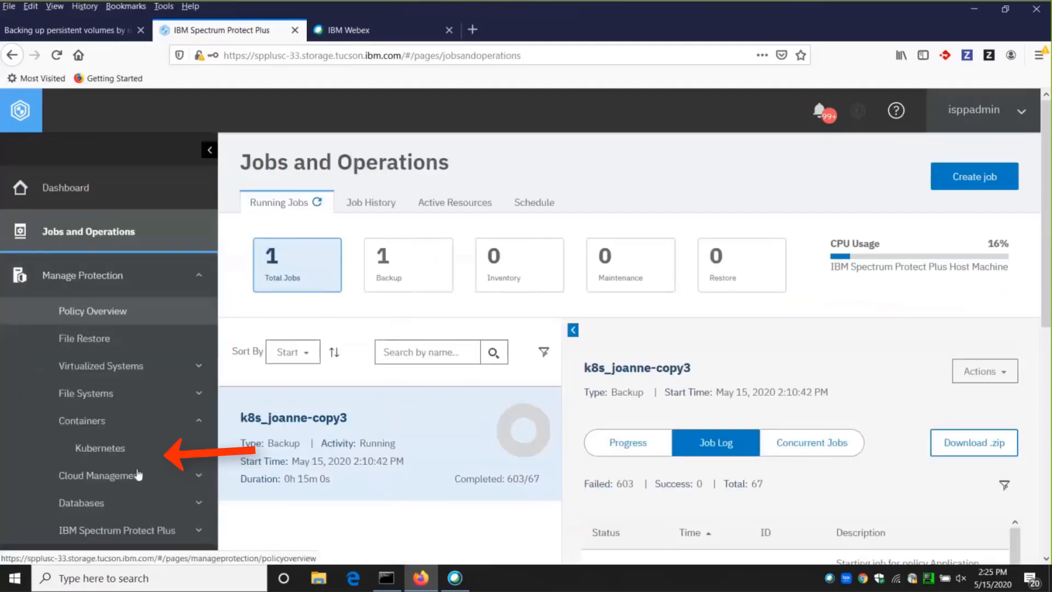
{"action": "left_click", "coordinate": [137, 445]}
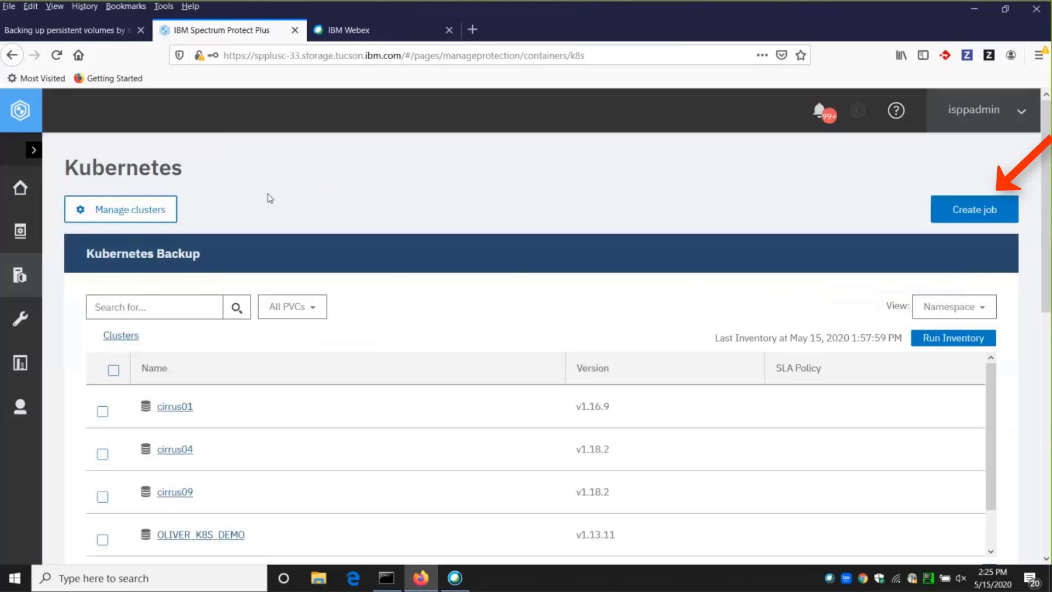
{"action": "left_click", "coordinate": [981, 209]}
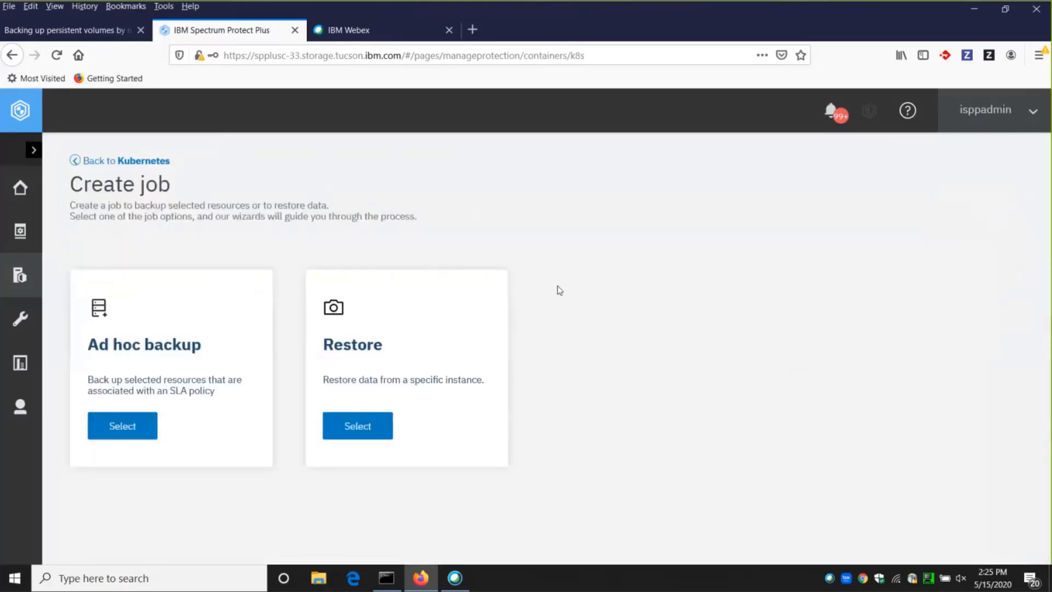
{"action": "left_click", "coordinate": [368, 429]}
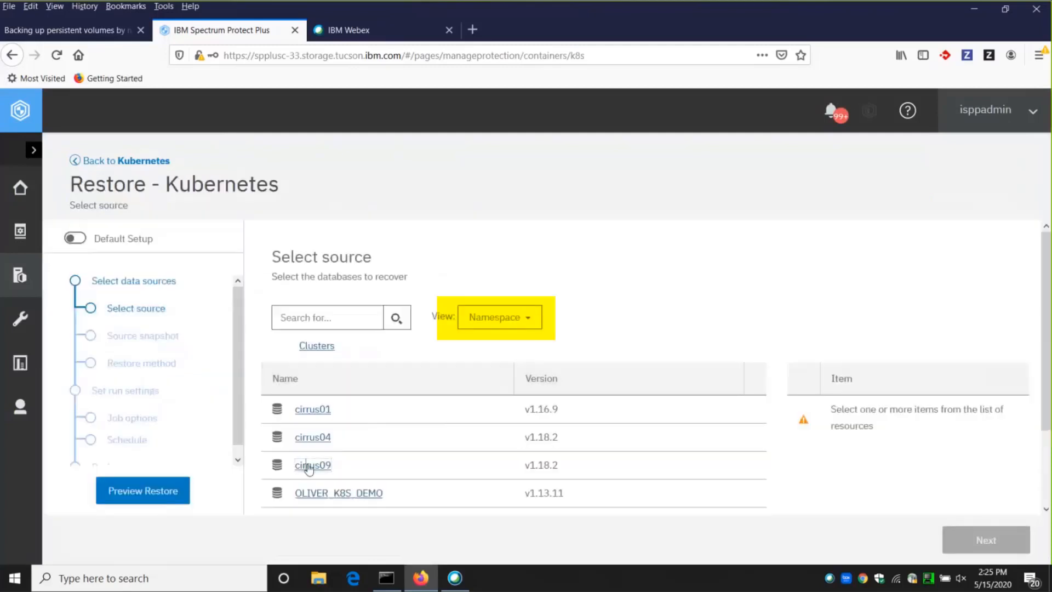
Select demo-vol03 from the test namespace of cluster cirrus09 as the restore source and continue to the source snapshot.
{"action": "left_click", "coordinate": [307, 465]}
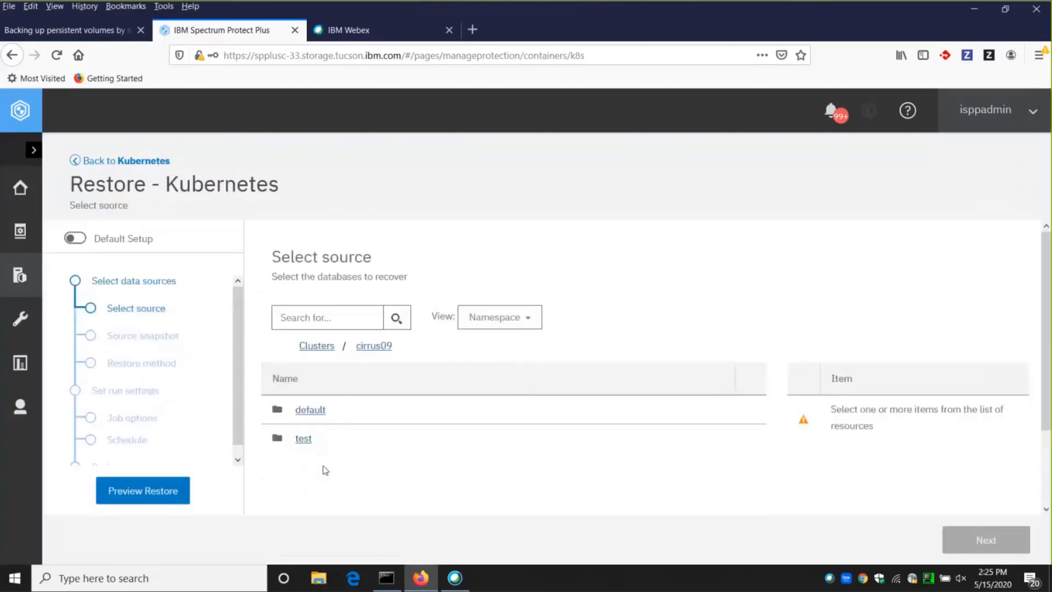
{"action": "left_click", "coordinate": [304, 439]}
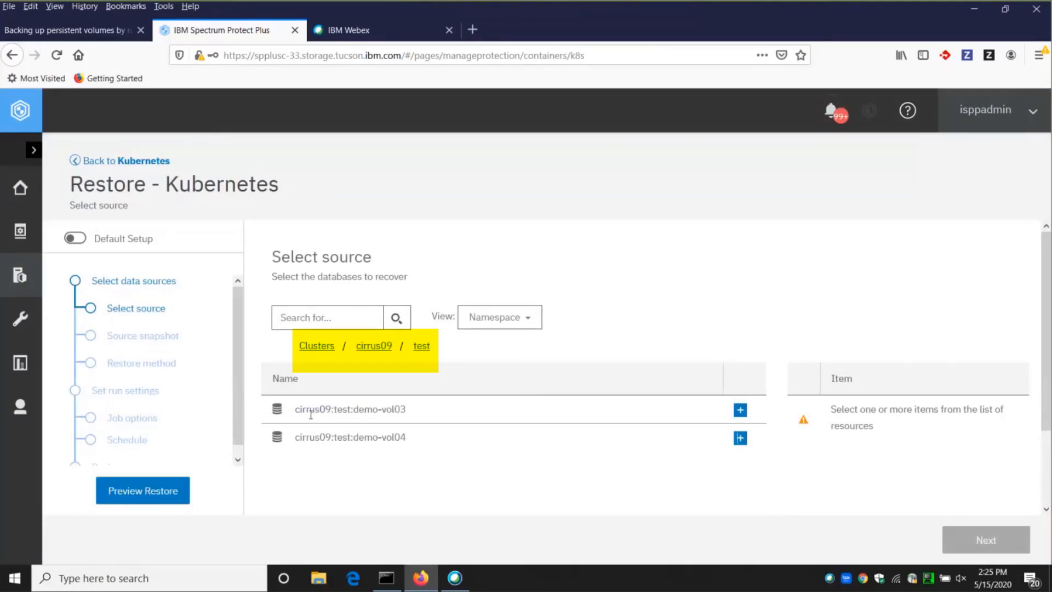
{"action": "left_click", "coordinate": [741, 410]}
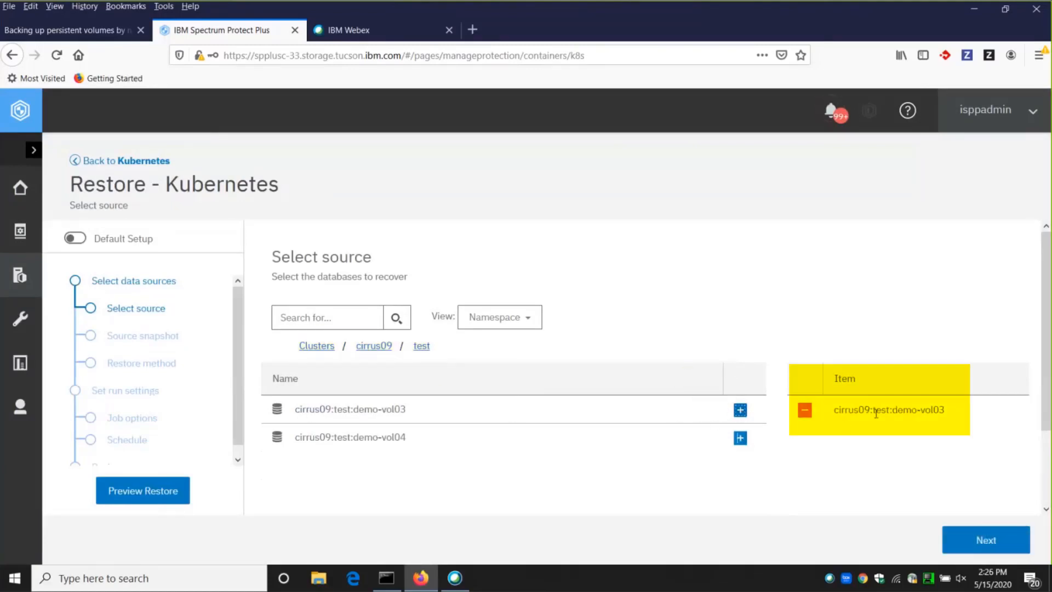
{"action": "left_click_drag", "start_coordinate": [830, 410], "coordinate": [1002, 463]}
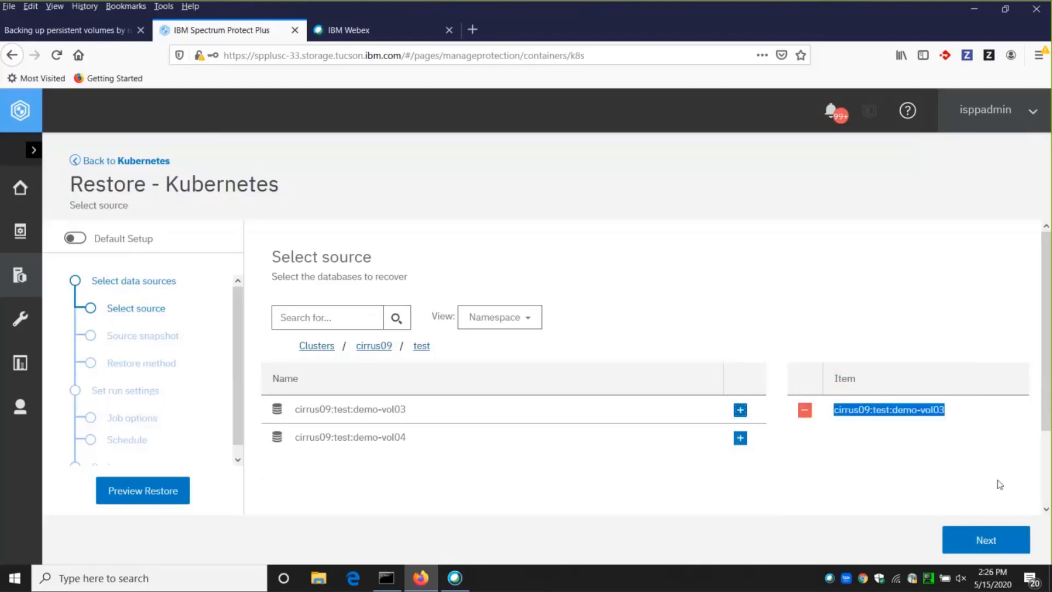
{"action": "left_click", "coordinate": [1014, 541]}
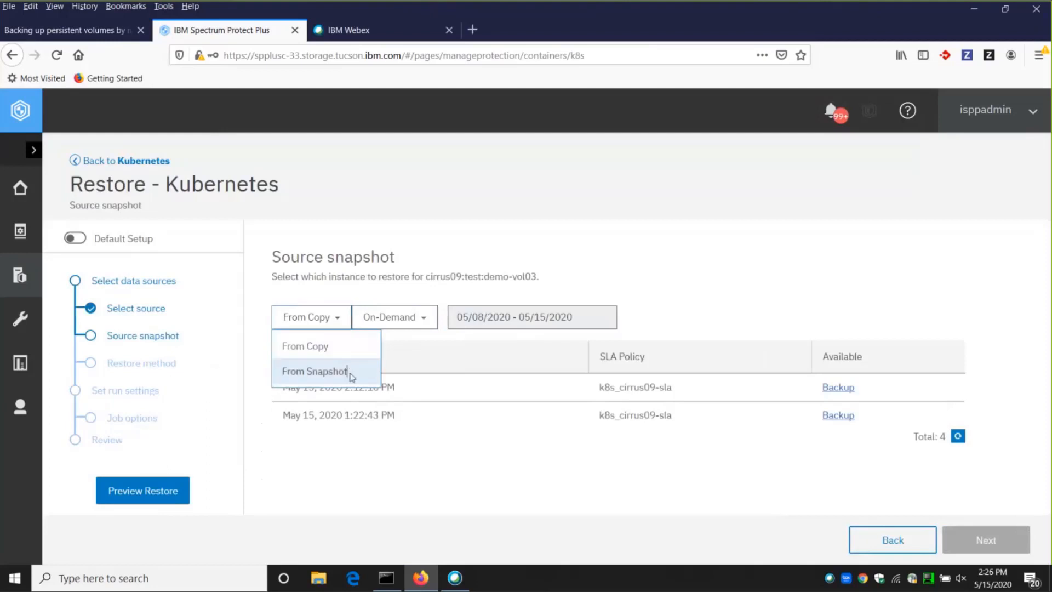
Configure an on-demand restore from snapshot, using the May 15, 2020 1:19:07 PM snapshot.
{"action": "left_click", "coordinate": [314, 370]}
{"action": "left_click", "coordinate": [436, 340]}
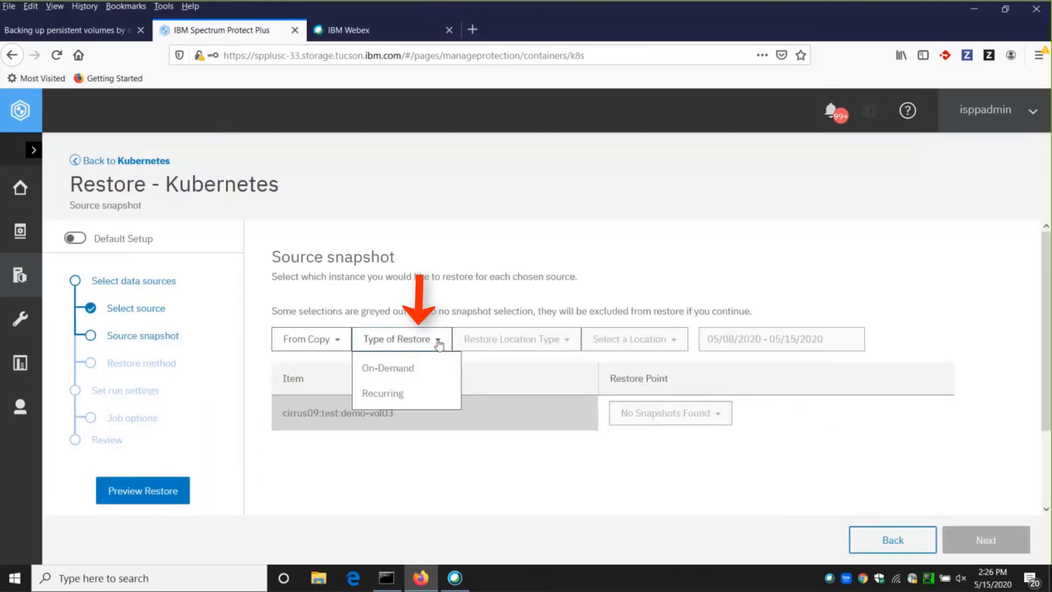
{"action": "left_click", "coordinate": [432, 370]}
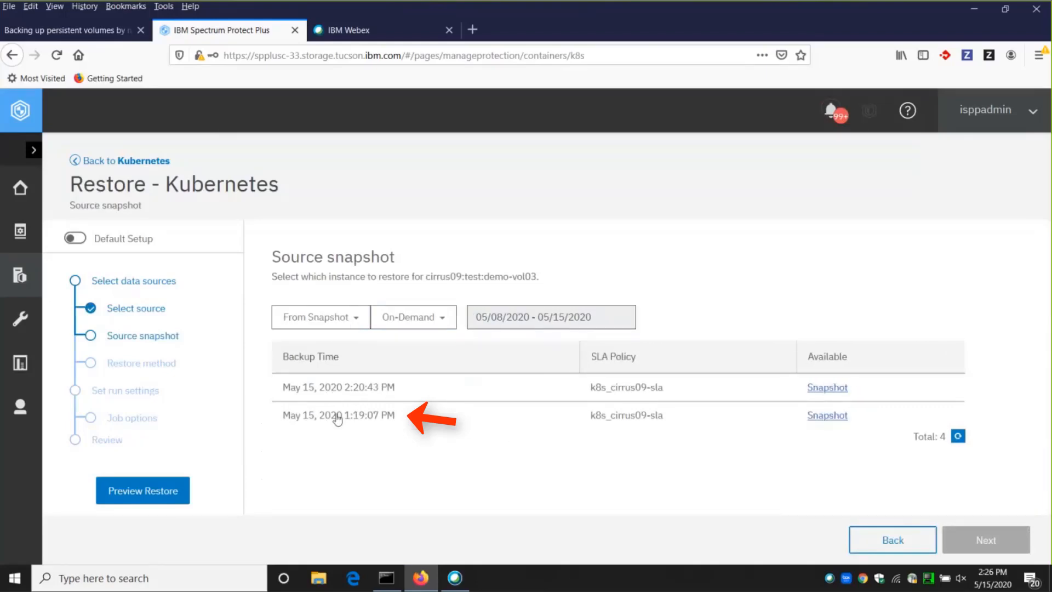
{"action": "left_click", "coordinate": [291, 417]}
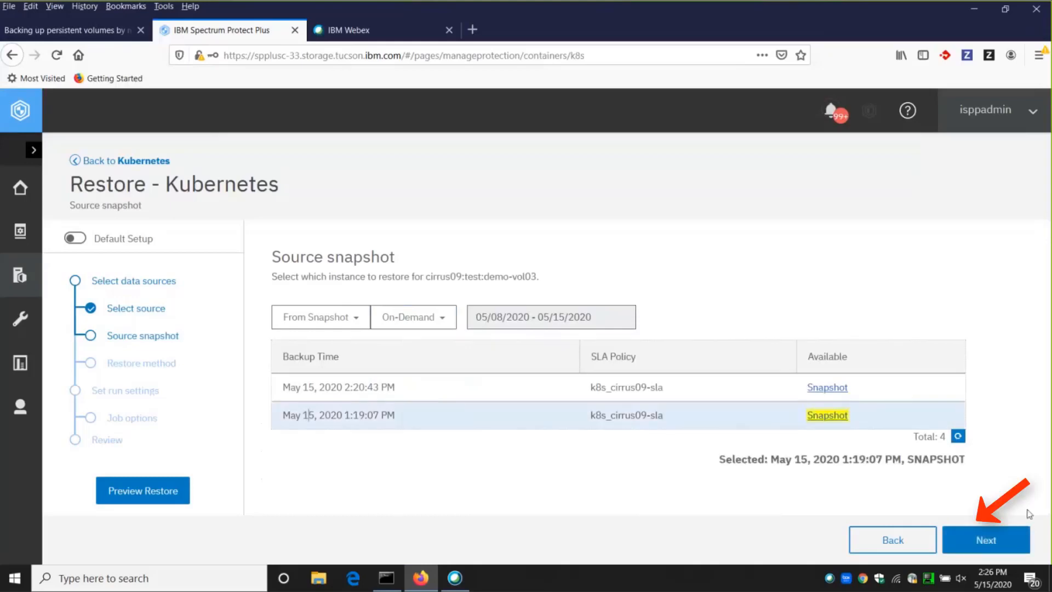
{"action": "left_click", "coordinate": [984, 539]}
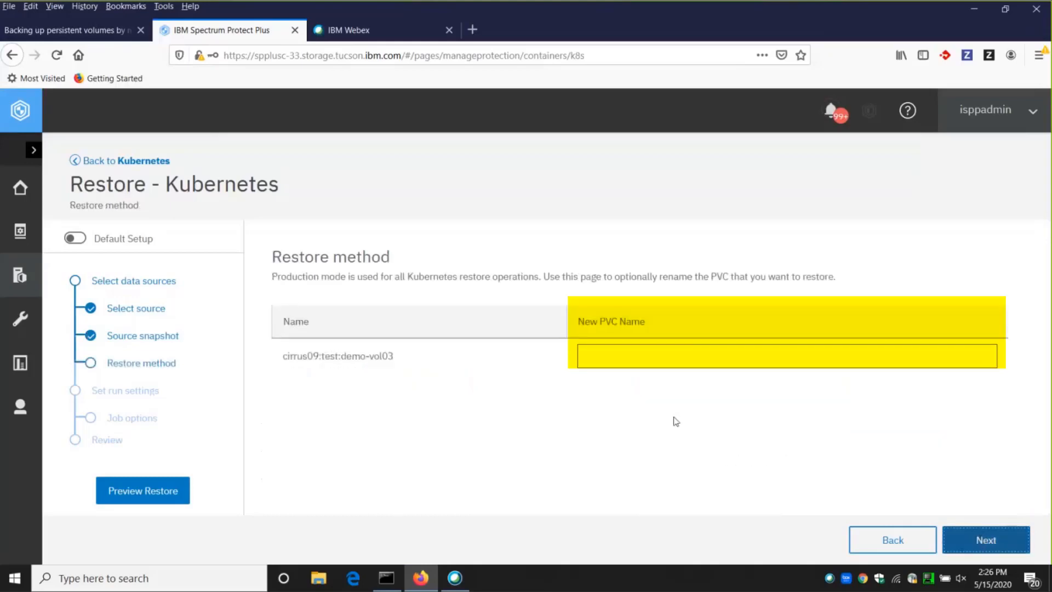
Name the restored PVC test-snapshot-restore and continue to the job options.
{"action": "left_click", "coordinate": [625, 358]}
{"action": "type", "text": "test-snapshot-restore"}
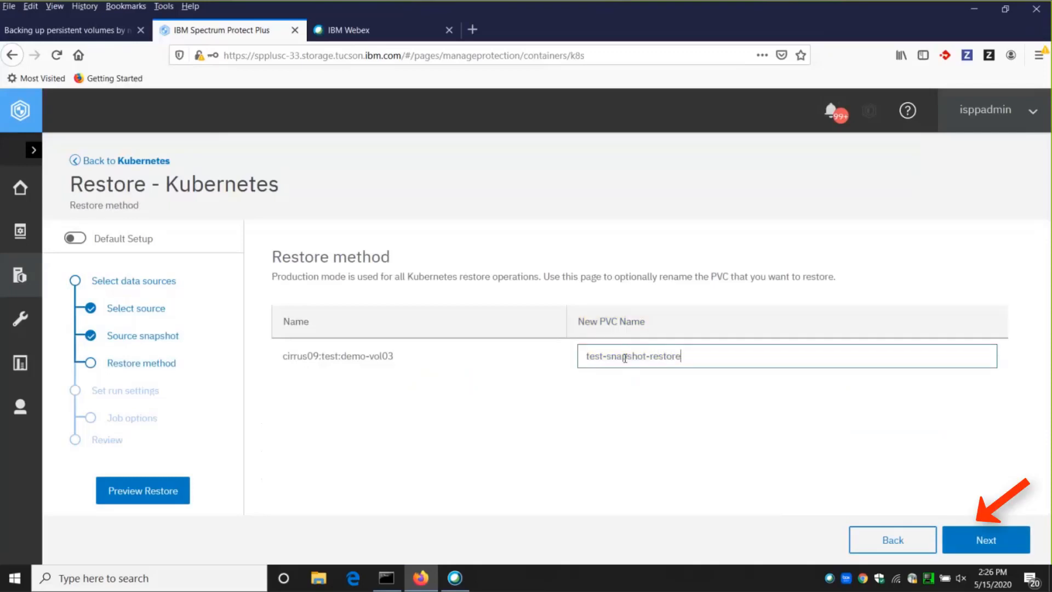
{"action": "left_click", "coordinate": [1003, 542]}
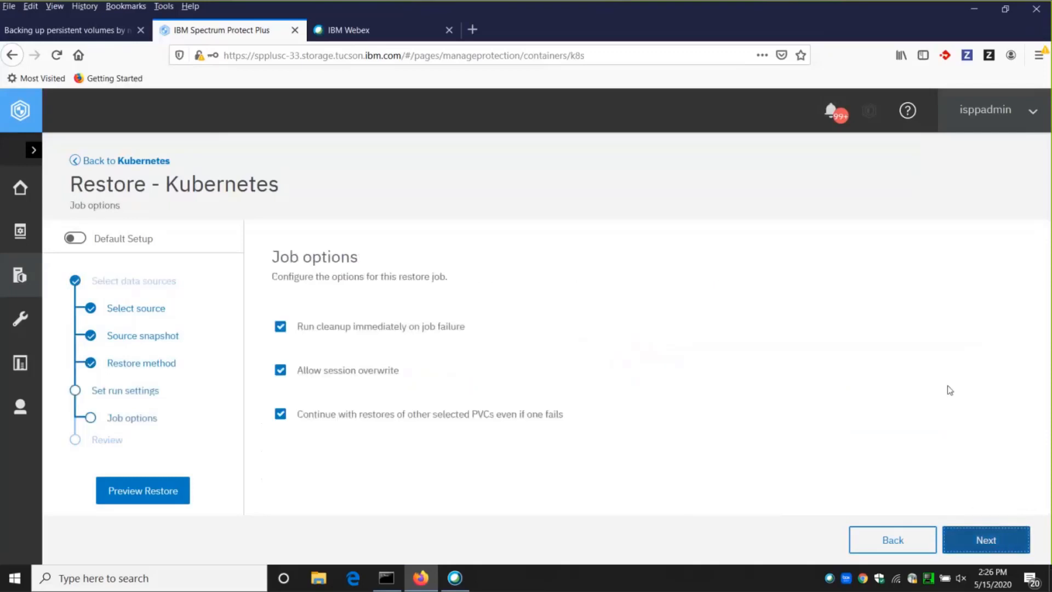
Accept the default job options, submit the restore job and acknowledge its creation.
{"action": "left_click", "coordinate": [986, 541]}
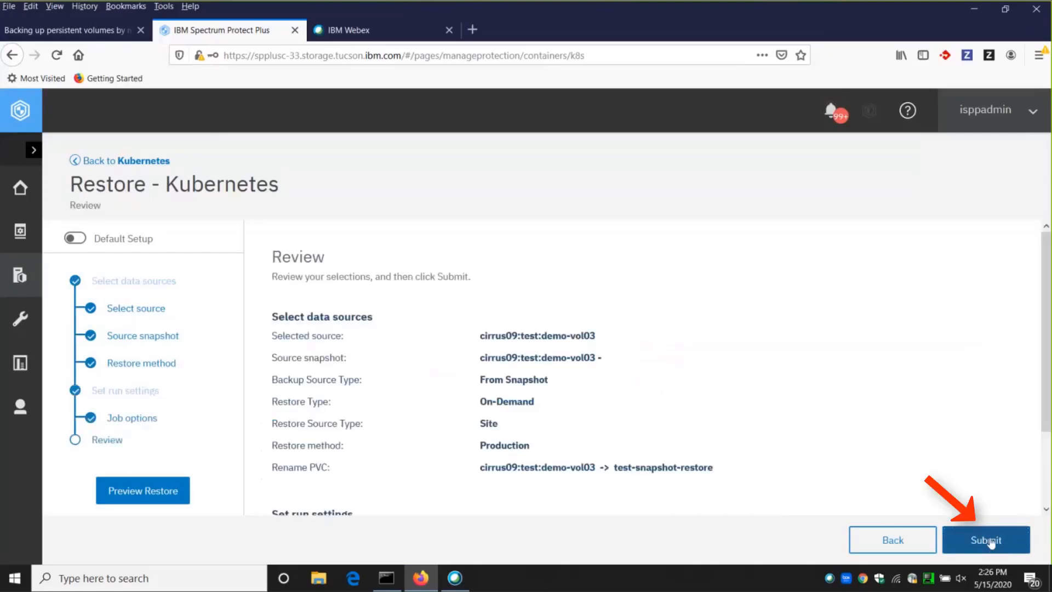
{"action": "left_click", "coordinate": [991, 542]}
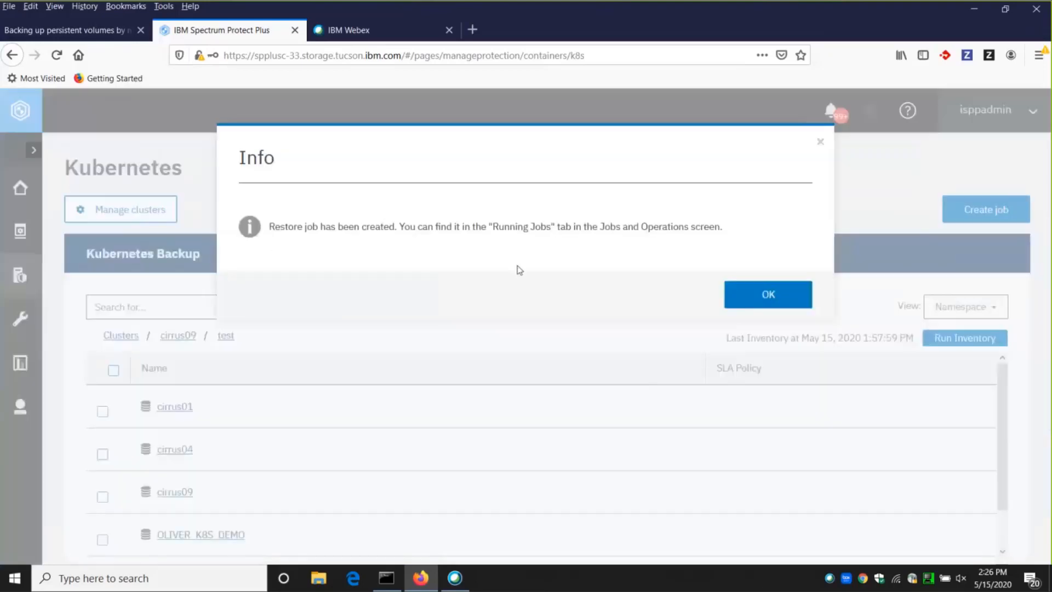
{"action": "left_click", "coordinate": [764, 299]}
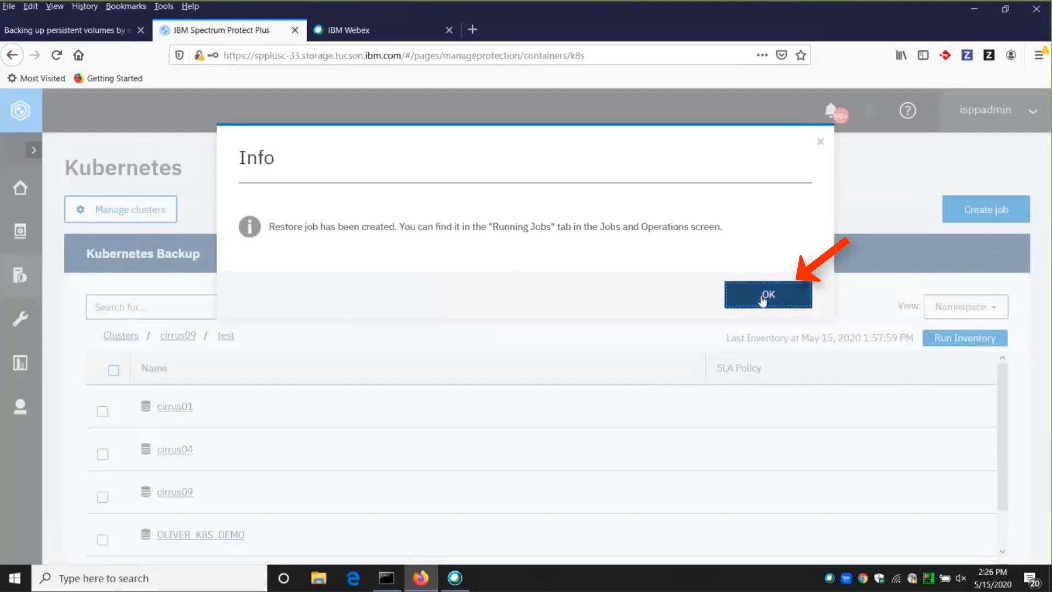
Open the currently running jobs from the dashboard to check the restore job.
{"action": "left_click", "coordinate": [20, 188]}
{"action": "left_click", "coordinate": [338, 383]}
{"action": "scroll", "coordinate": [88, 353], "scroll_direction": "down", "scroll_amount": 2}
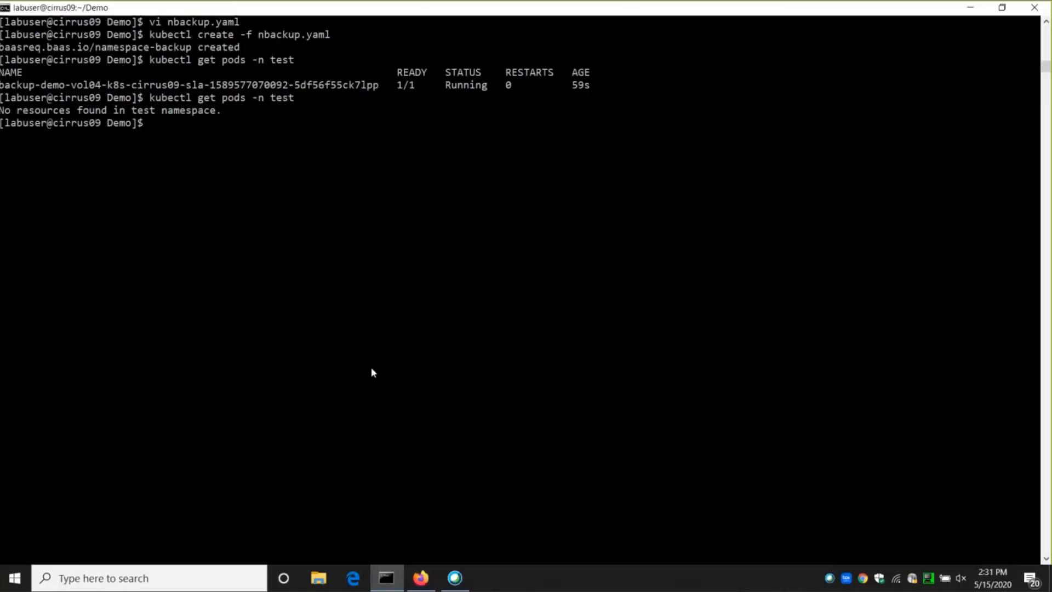
In the cirrus09 terminal, list the persistent volume claims of every namespace with kubectl get pvc --all-namespaces.
{"action": "type", "text": "kubectl get pvc"}
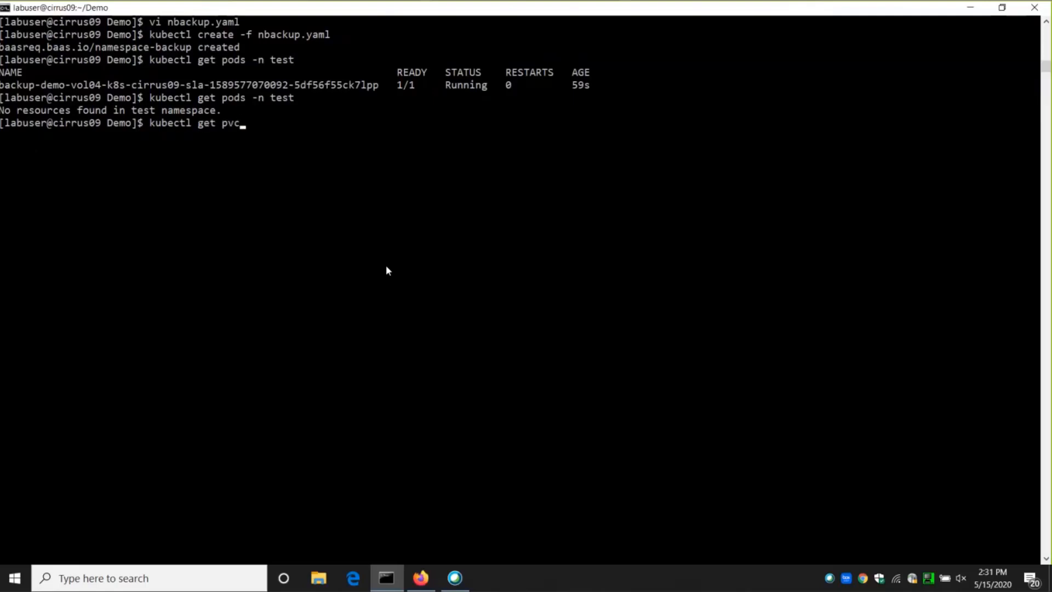
{"action": "type", "text": " --all-nam"}
{"action": "key", "text": "Tab"}
{"action": "key", "text": "Return"}
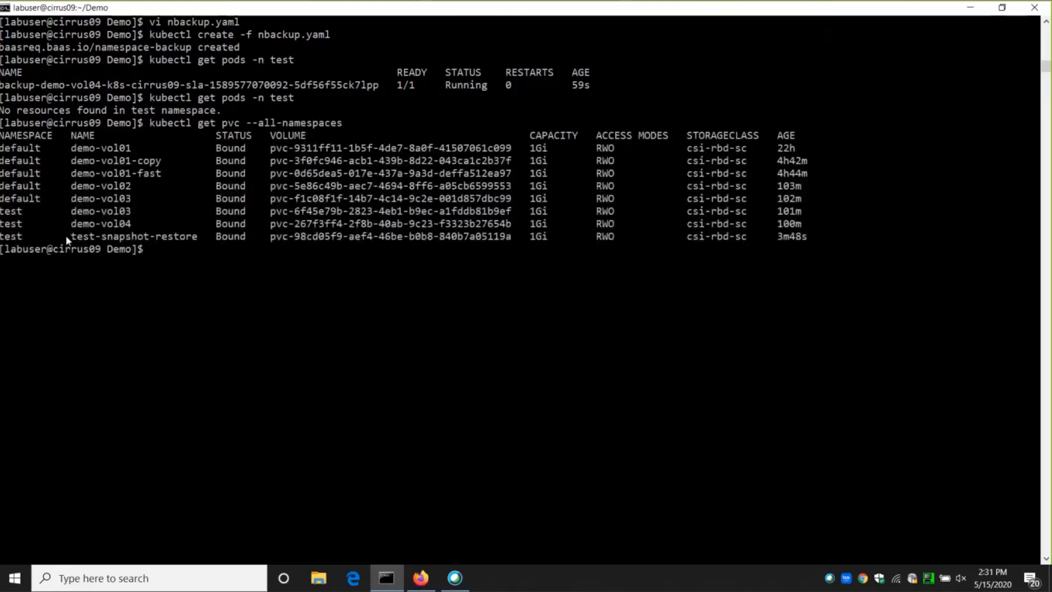
List the persistent volume claims of all namespaces with their labels using kubectl get pvc --all-namespaces --show-labels, and check the test-snapshot-restore row.
{"action": "left_click_drag", "start_coordinate": [66, 237], "coordinate": [195, 241]}
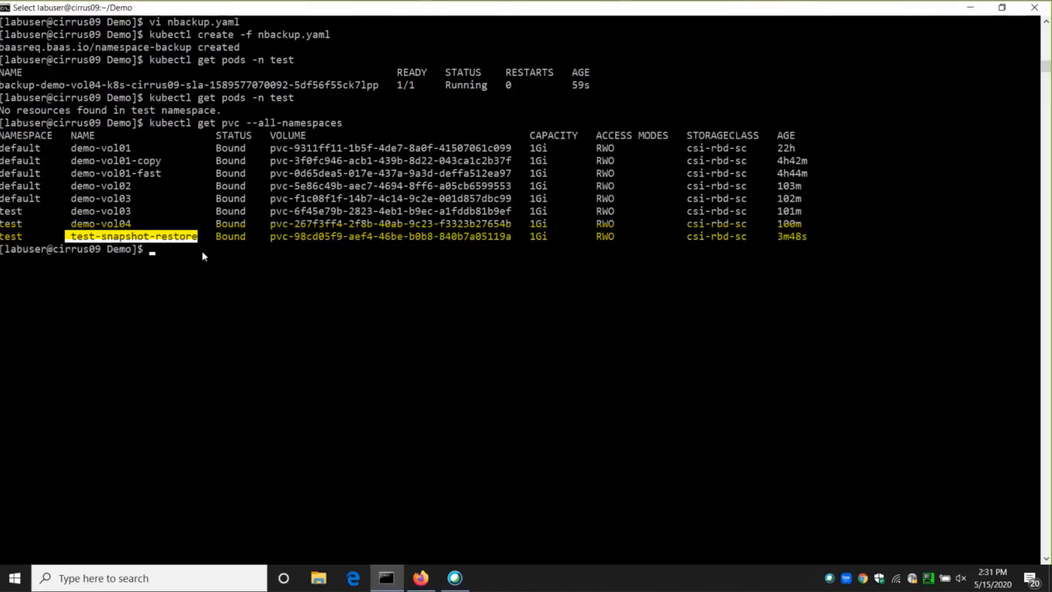
{"action": "left_click", "coordinate": [202, 250]}
{"action": "key", "text": "Up"}
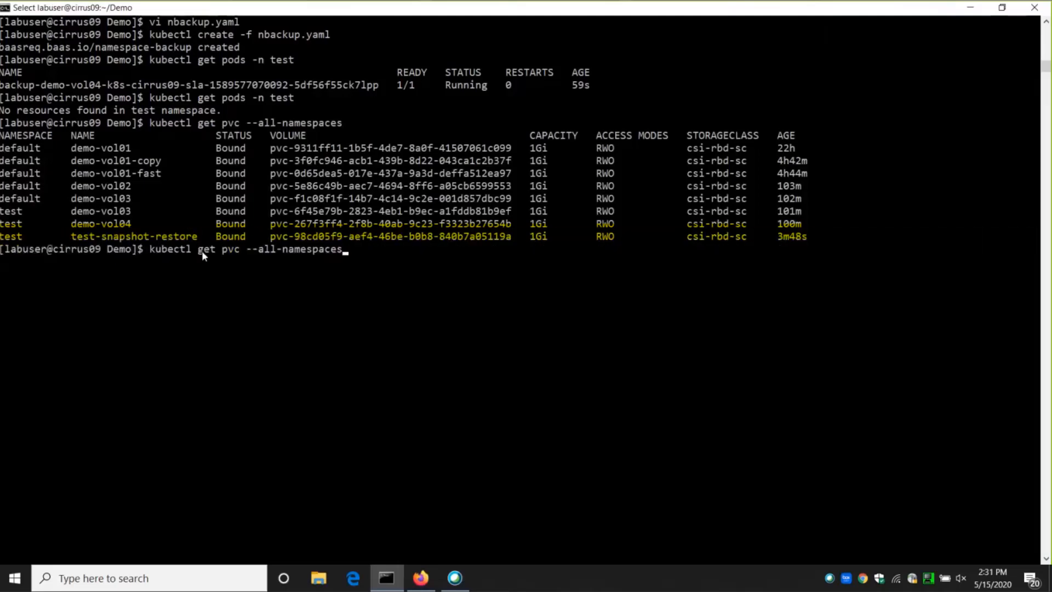
{"action": "type", "text": "--show-labels"}
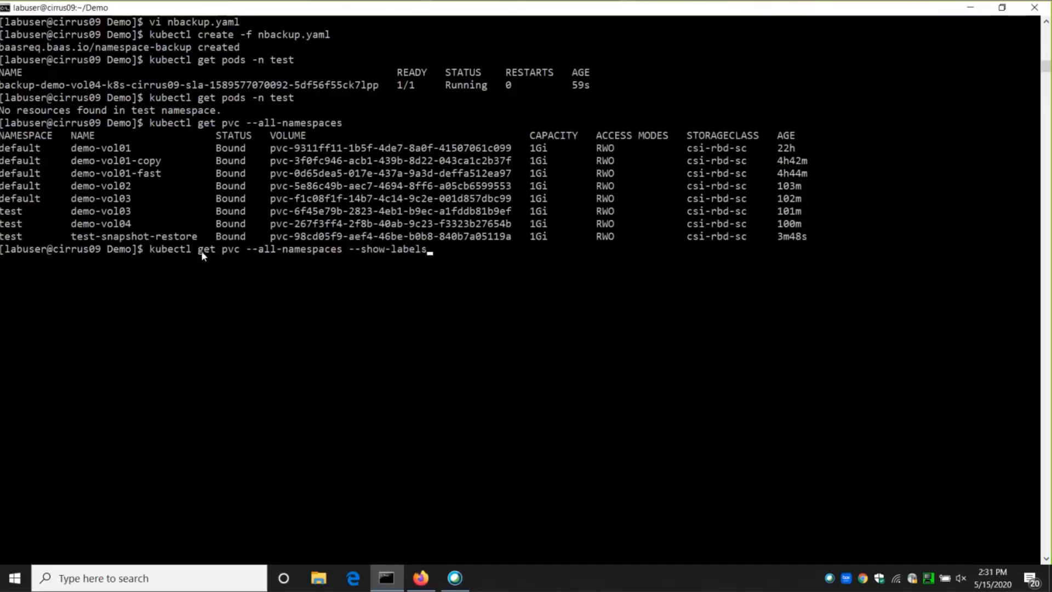
{"action": "key", "text": "Return"}
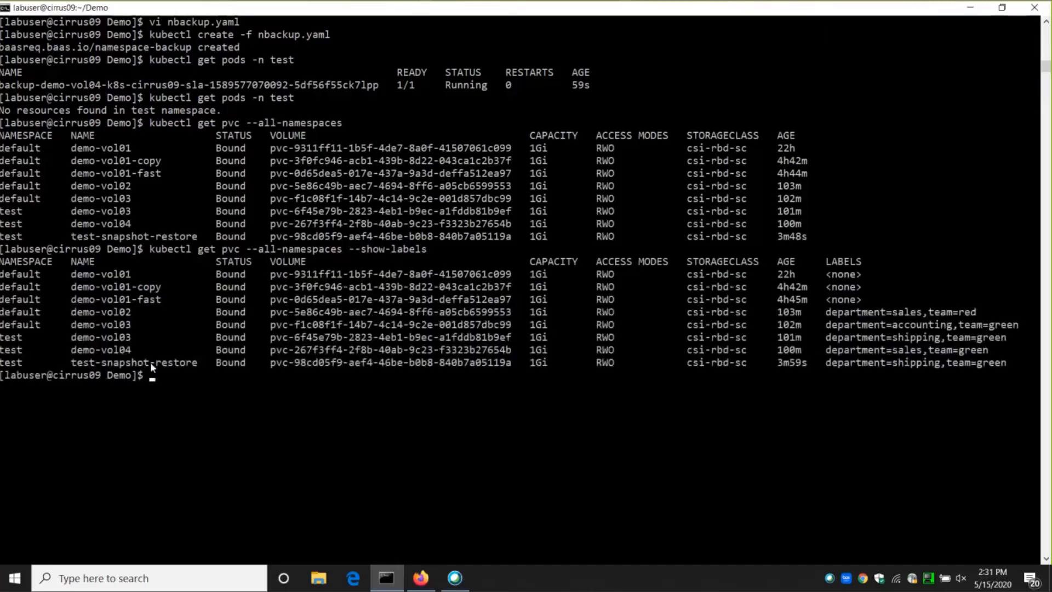
{"action": "left_click_drag", "start_coordinate": [772, 363], "coordinate": [1008, 363]}
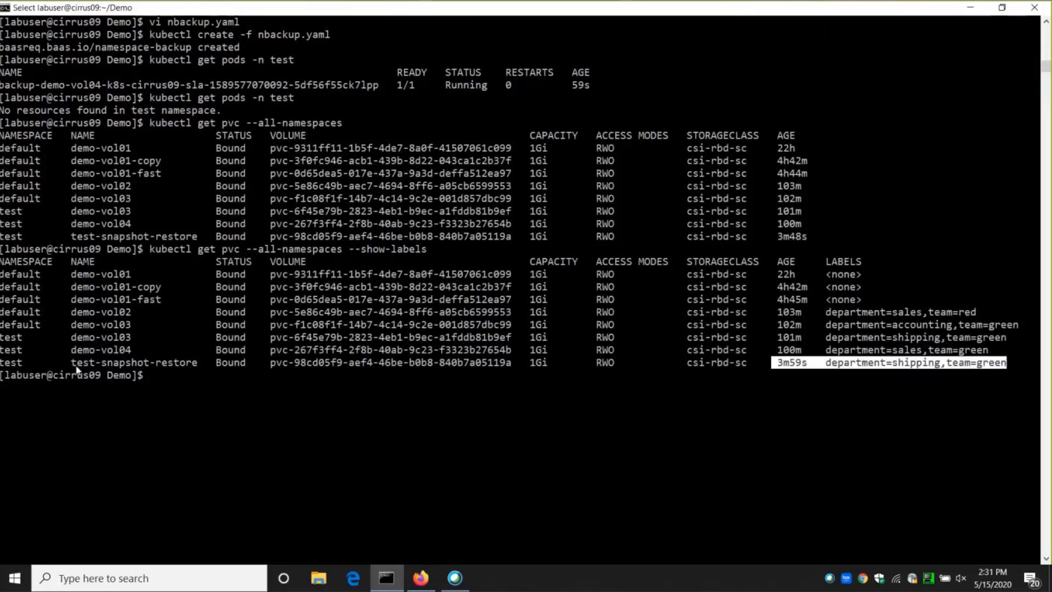
{"action": "left_click_drag", "start_coordinate": [1, 362], "coordinate": [28, 363]}
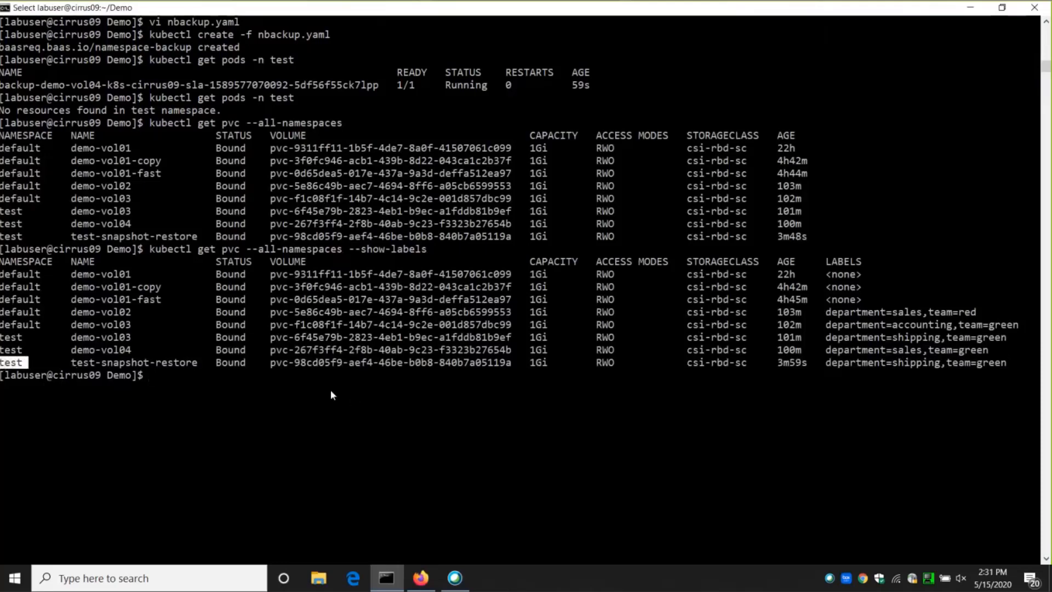
Switch to IBM Spectrum Protect Plus, bring up the actions for cluster 9.11.70.167, and check test-snapshot-restore among the team=green volumes.
{"action": "left_click", "coordinate": [421, 577]}
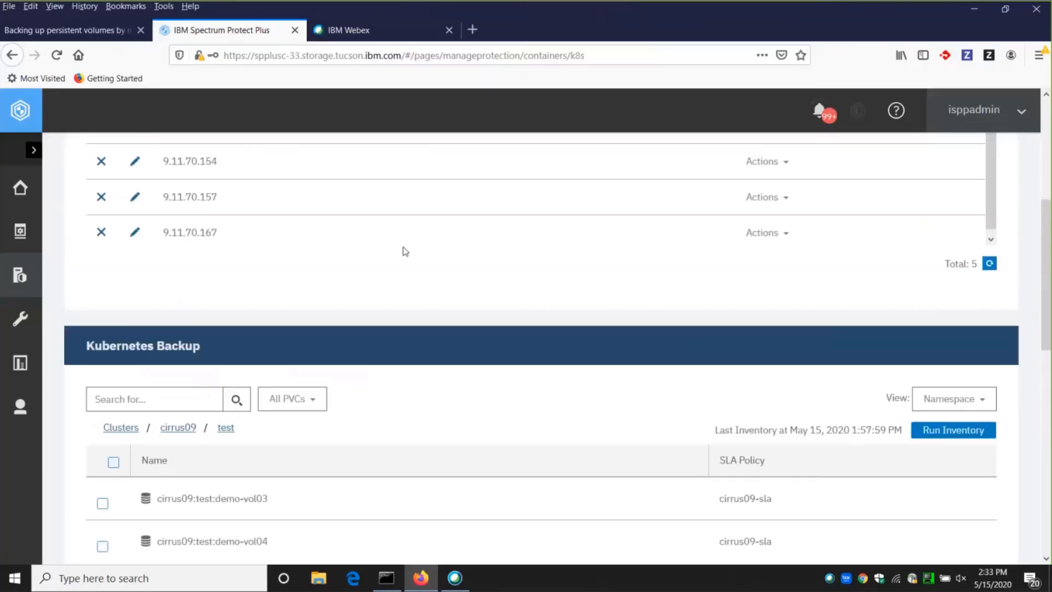
{"action": "scroll", "coordinate": [394, 245], "scroll_direction": "up", "scroll_amount": 5}
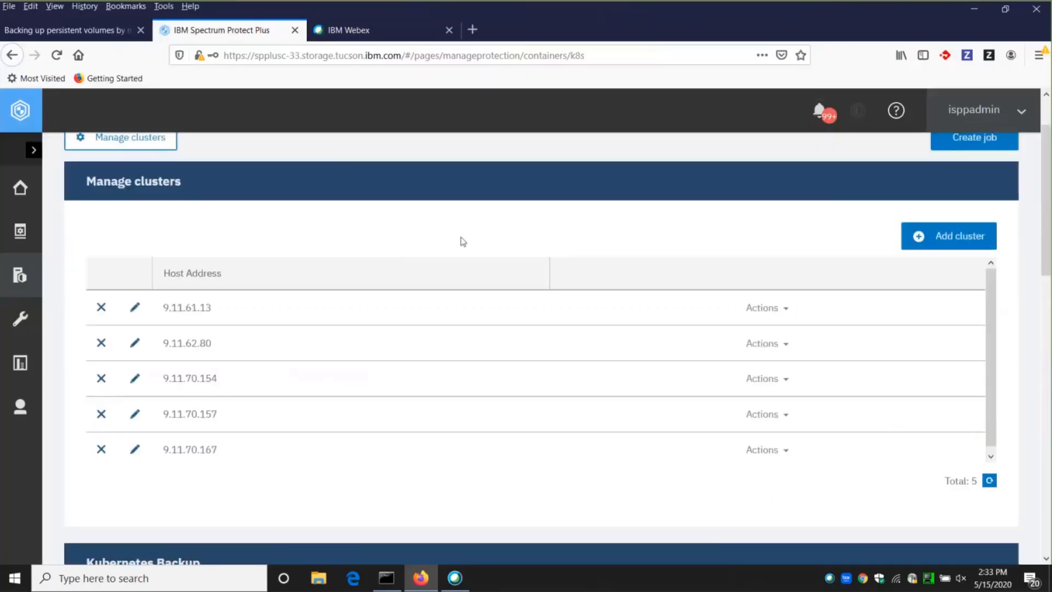
{"action": "scroll", "coordinate": [132, 238], "scroll_direction": "up", "scroll_amount": 2}
{"action": "left_click", "coordinate": [133, 210]}
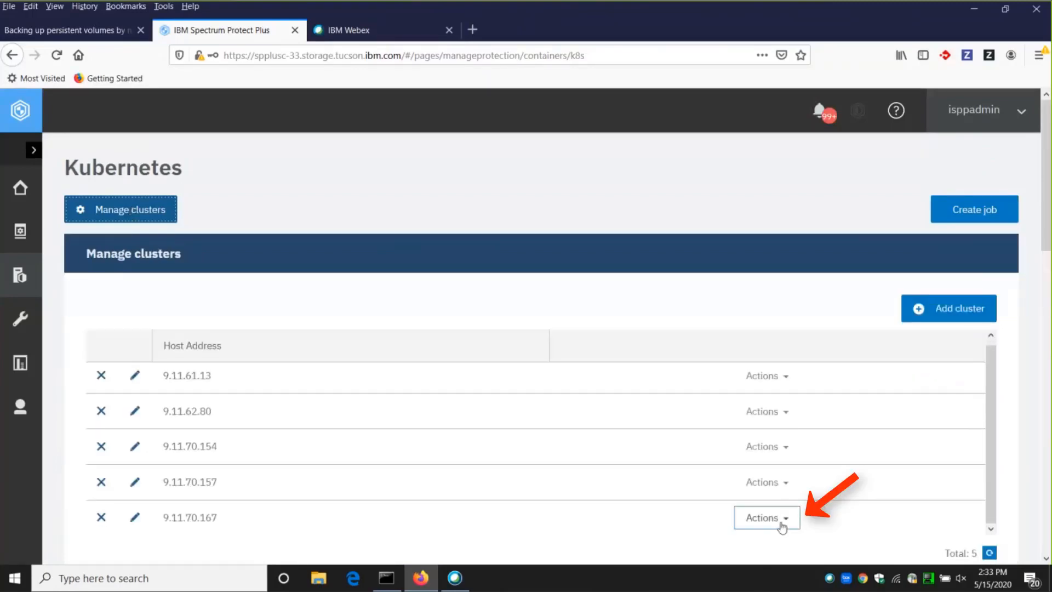
{"action": "left_click", "coordinate": [791, 514]}
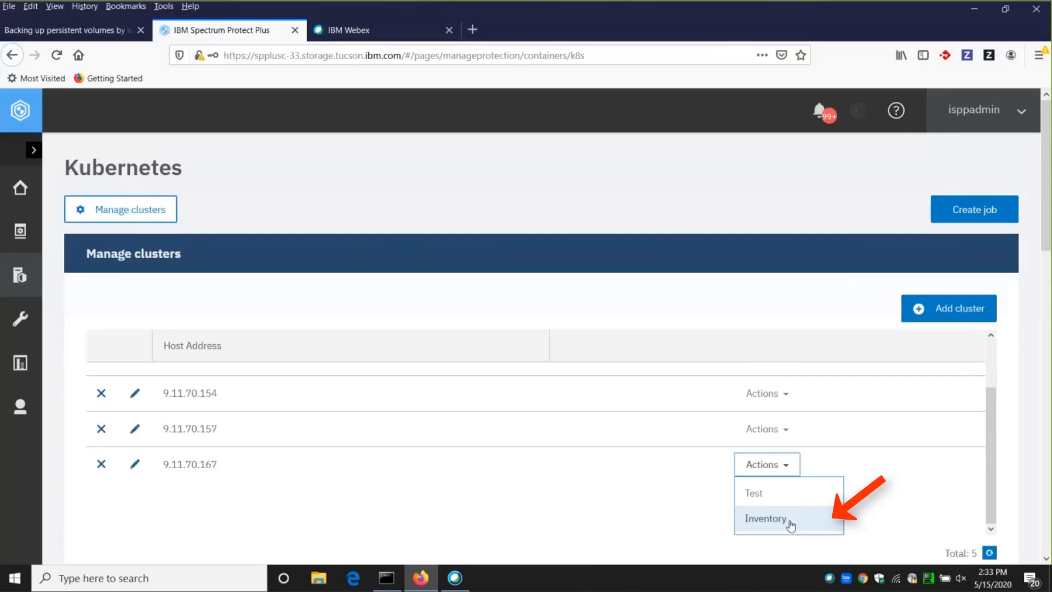
{"action": "left_click_drag", "start_coordinate": [161, 465], "coordinate": [237, 472]}
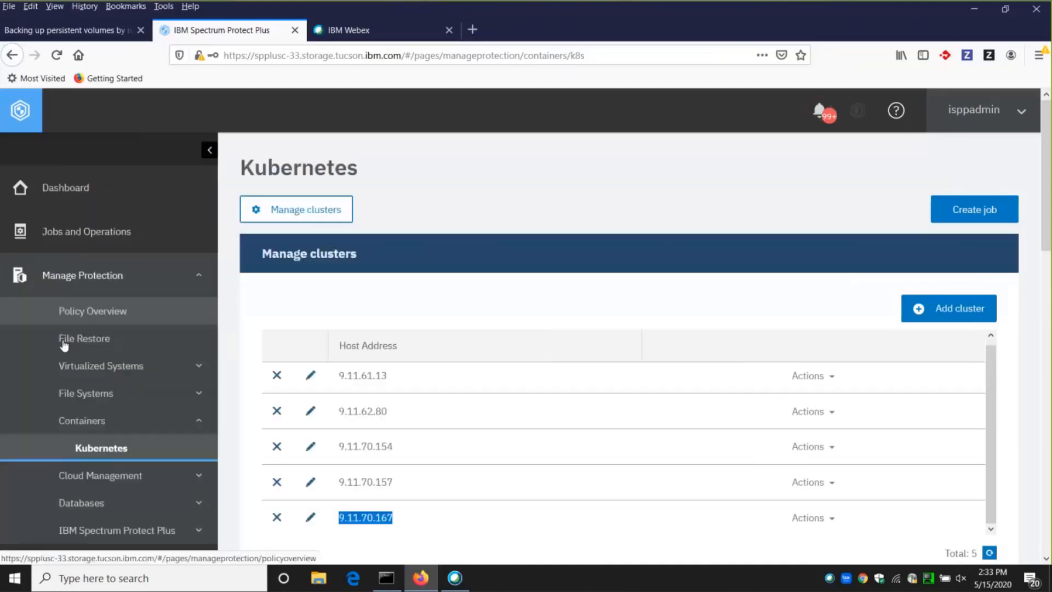
{"action": "scroll", "coordinate": [466, 411], "scroll_direction": "down", "scroll_amount": 5}
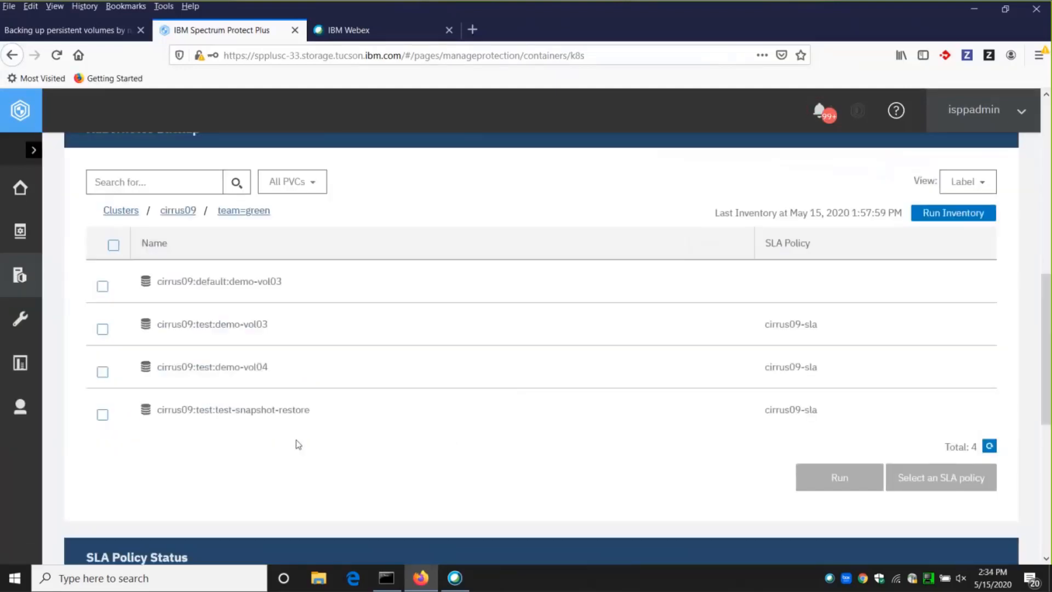
{"action": "left_click_drag", "start_coordinate": [155, 410], "coordinate": [308, 410]}
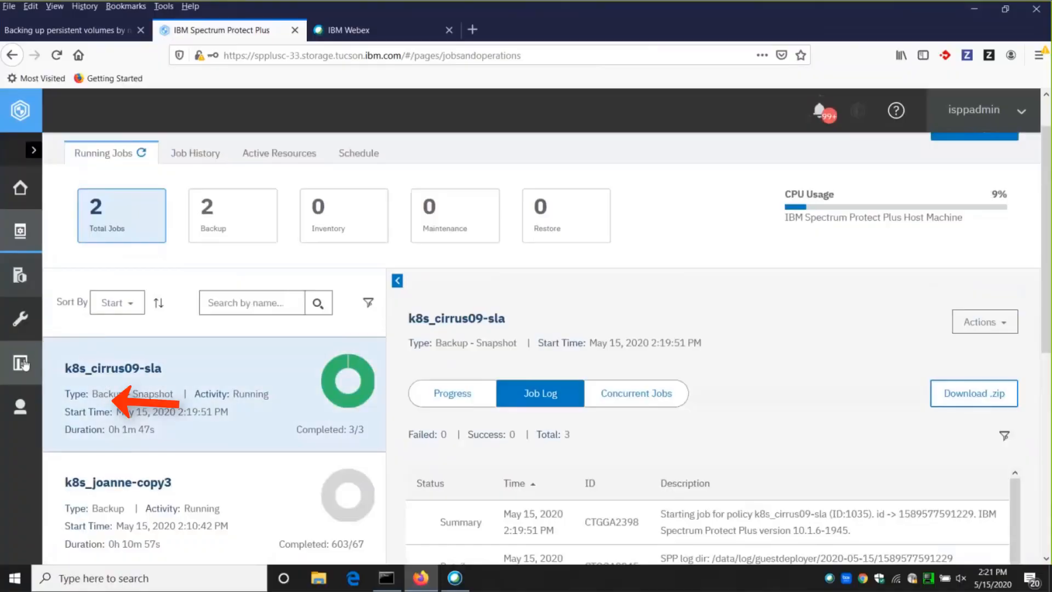
Go to the reports list and open the run settings of the Container Persistent Volume Backup History report.
{"action": "left_click", "coordinate": [22, 363]}
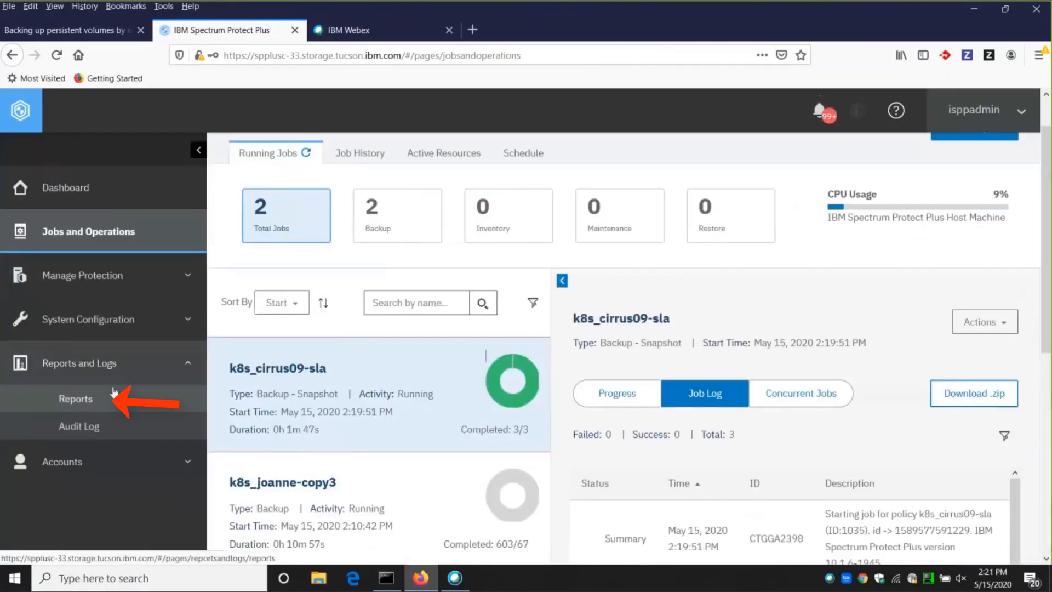
{"action": "left_click", "coordinate": [88, 400]}
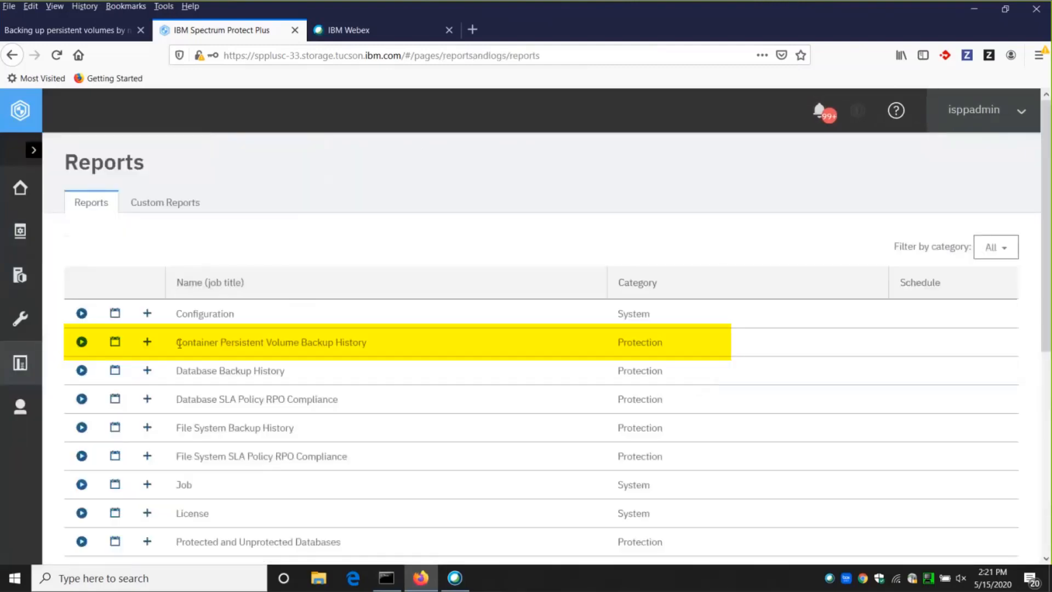
{"action": "left_click_drag", "start_coordinate": [179, 344], "coordinate": [392, 348]}
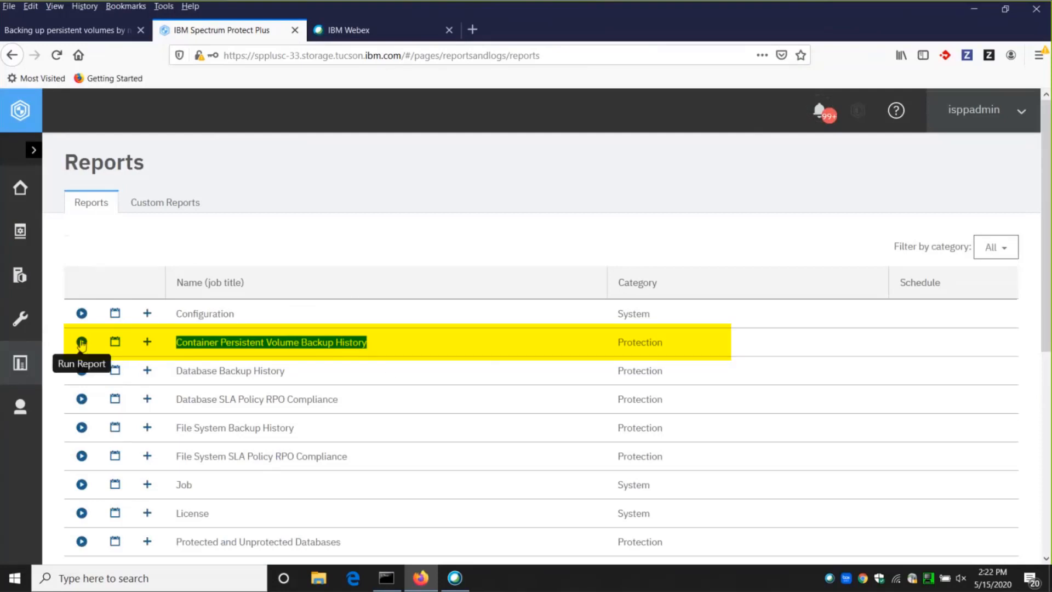
{"action": "left_click", "coordinate": [81, 343]}
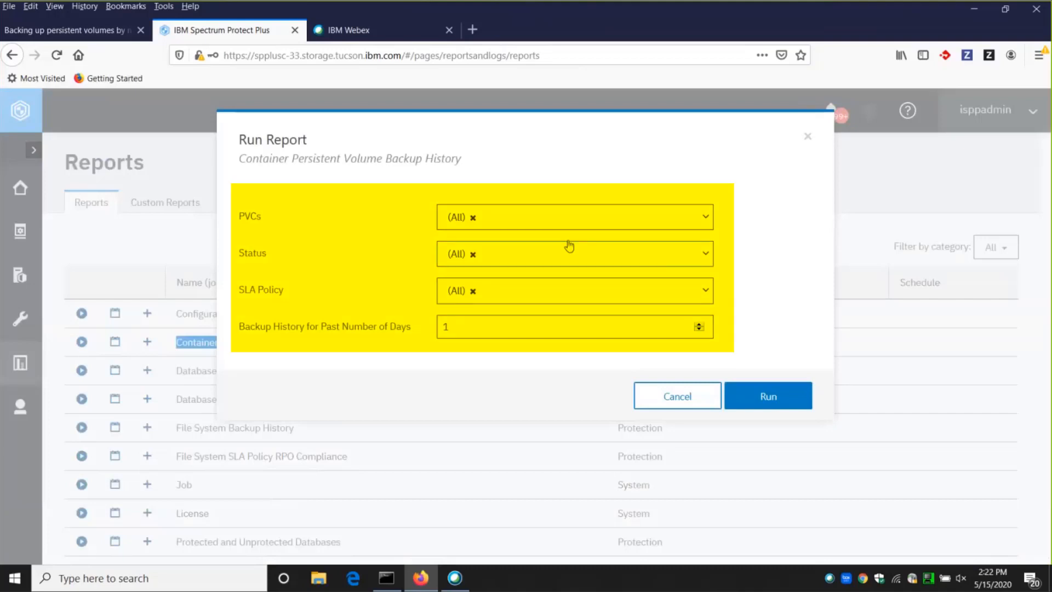
Limit the backup history report to the SLA policies cirrus09-sla, cirrus09-test-sla and snap-only, and run it.
{"action": "left_click", "coordinate": [705, 291]}
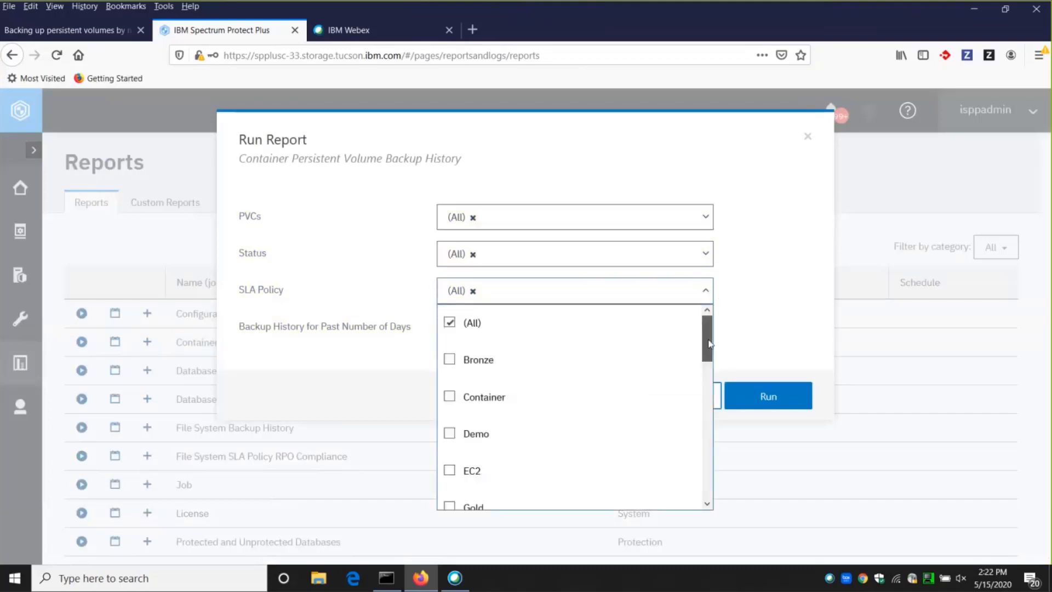
{"action": "left_click_drag", "start_coordinate": [708, 343], "coordinate": [705, 219]}
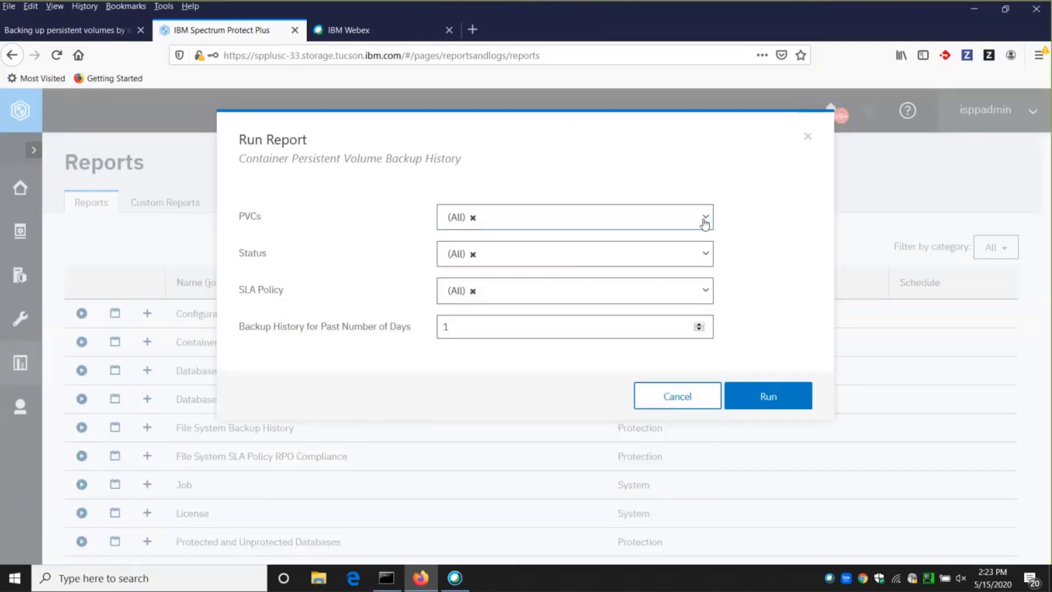
{"action": "left_click", "coordinate": [705, 291]}
{"action": "left_click_drag", "start_coordinate": [709, 351], "coordinate": [726, 395]}
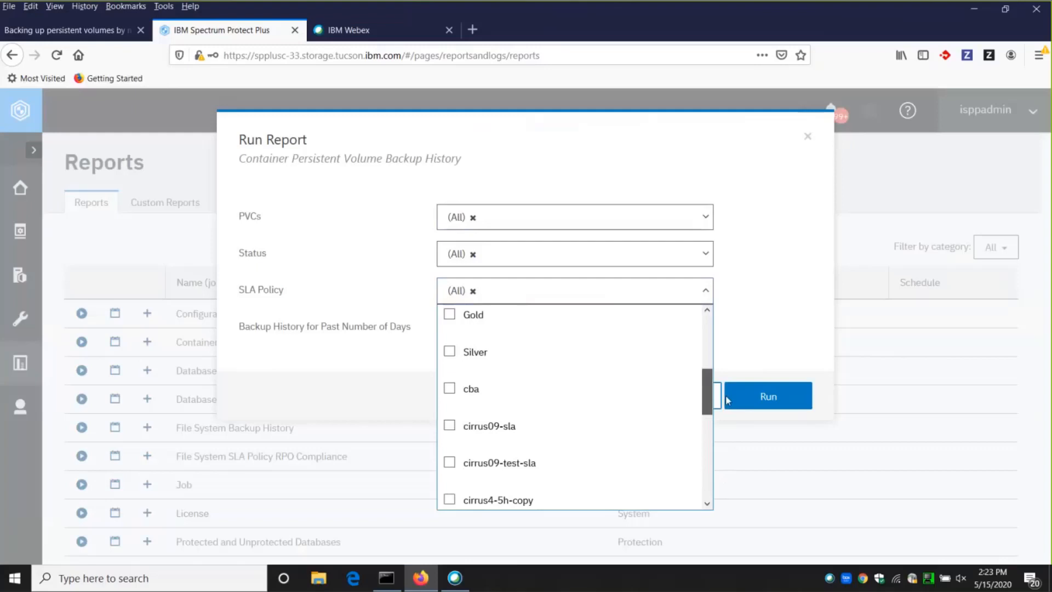
{"action": "left_click", "coordinate": [451, 426]}
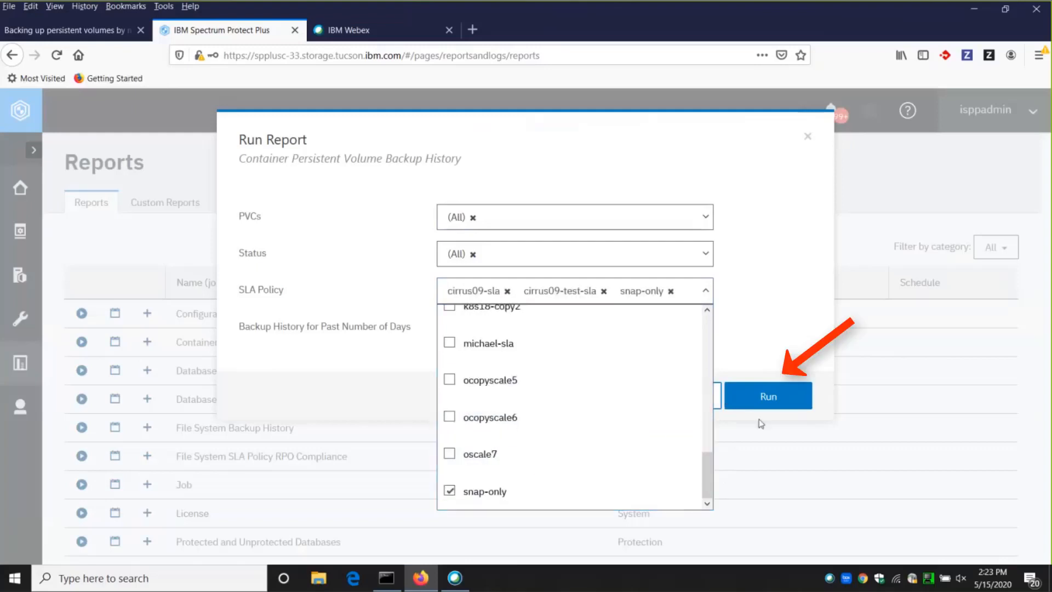
{"action": "left_click", "coordinate": [760, 401]}
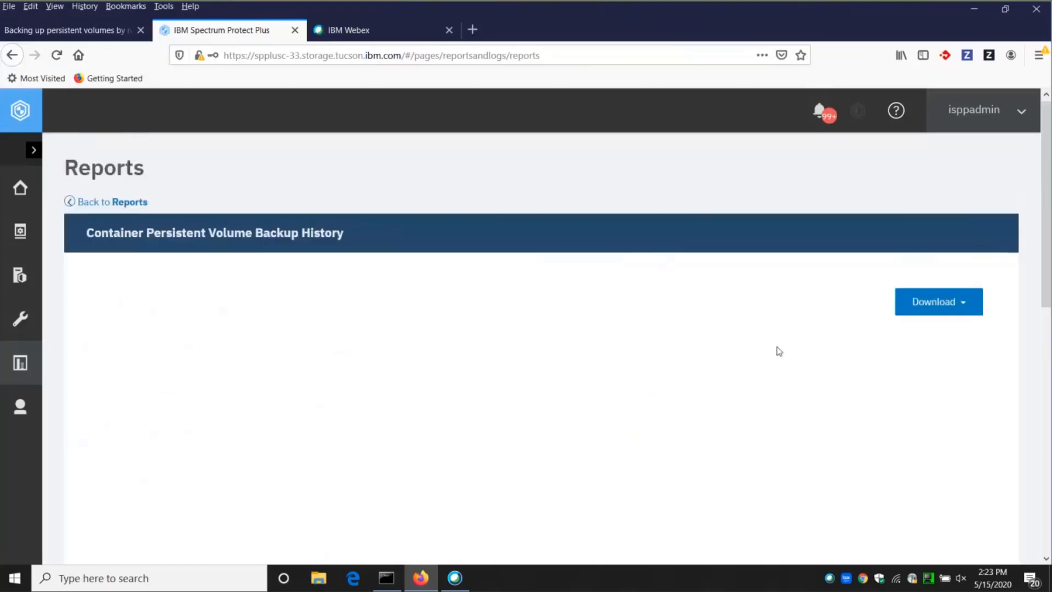
Examine the generated report's filters and the backup status, size and speed of each volume's runs.
{"action": "scroll", "coordinate": [811, 343], "scroll_direction": "down", "scroll_amount": 3}
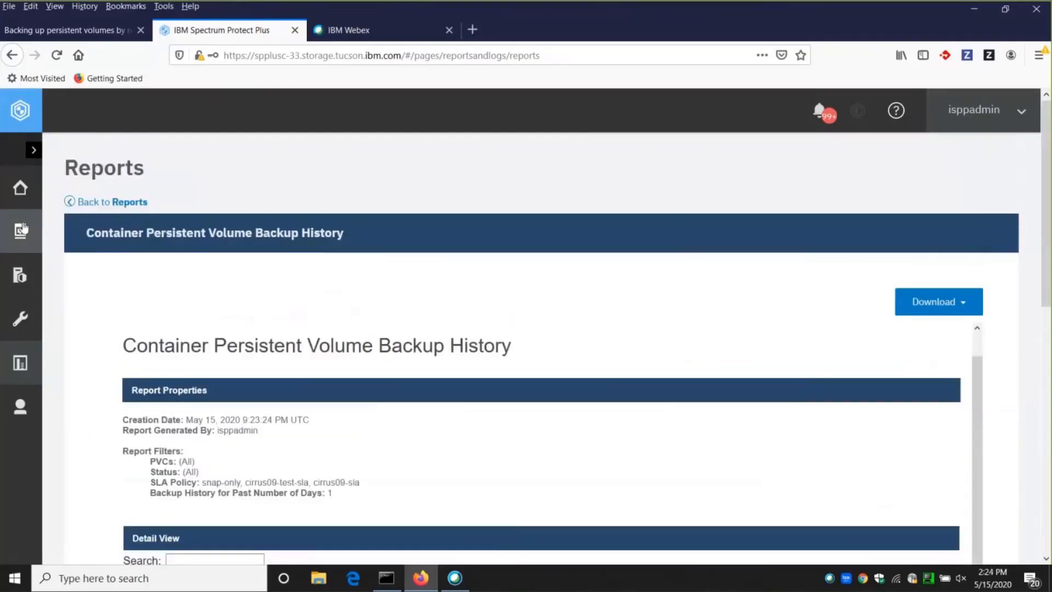
{"action": "scroll", "coordinate": [885, 323], "scroll_direction": "down", "scroll_amount": 3}
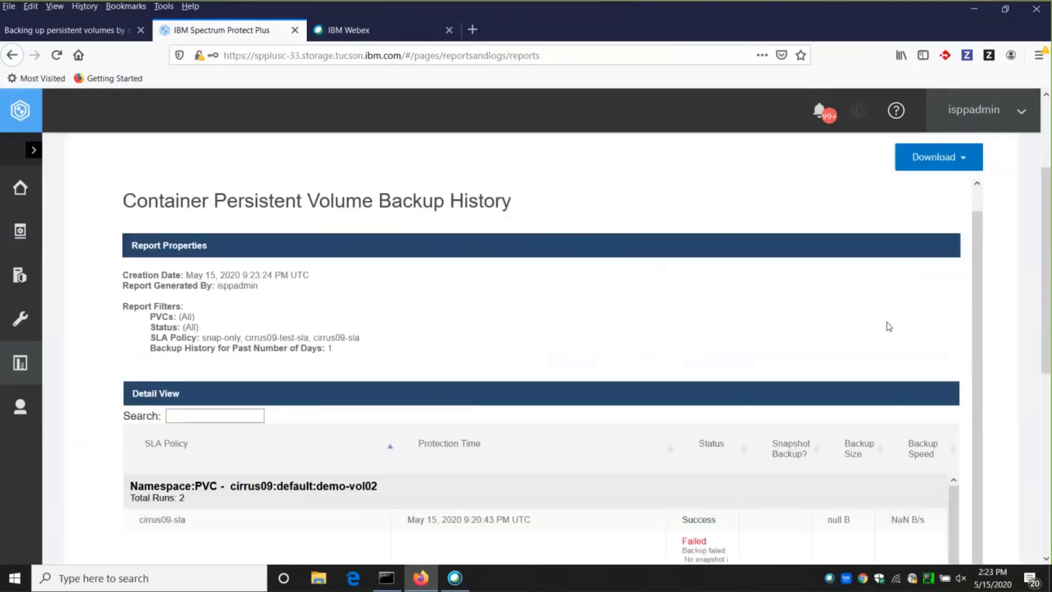
{"action": "scroll", "coordinate": [882, 317], "scroll_direction": "down", "scroll_amount": 5}
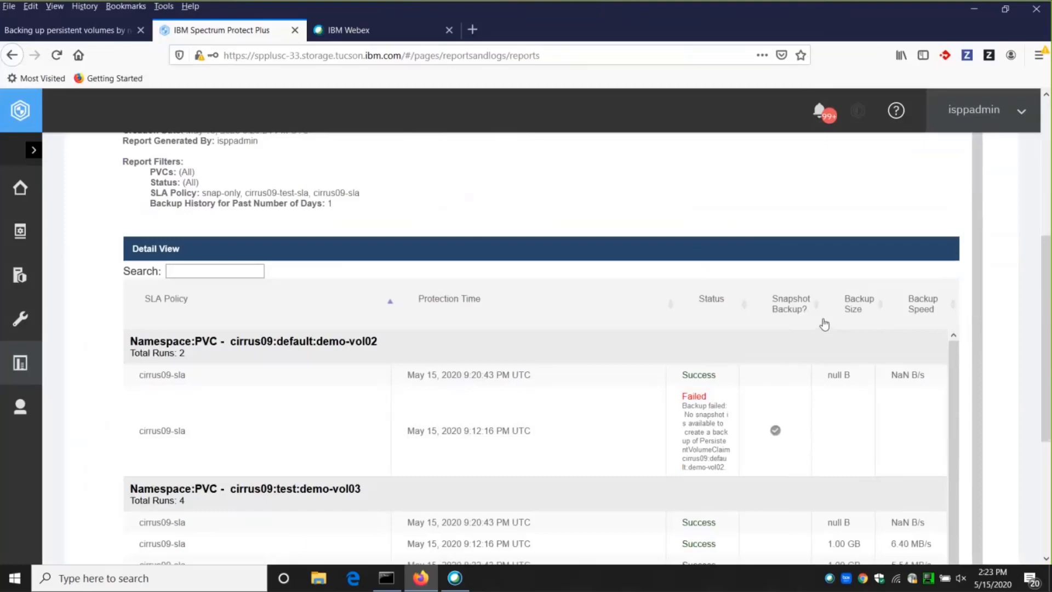
{"action": "scroll", "coordinate": [825, 317], "scroll_direction": "down", "scroll_amount": 2}
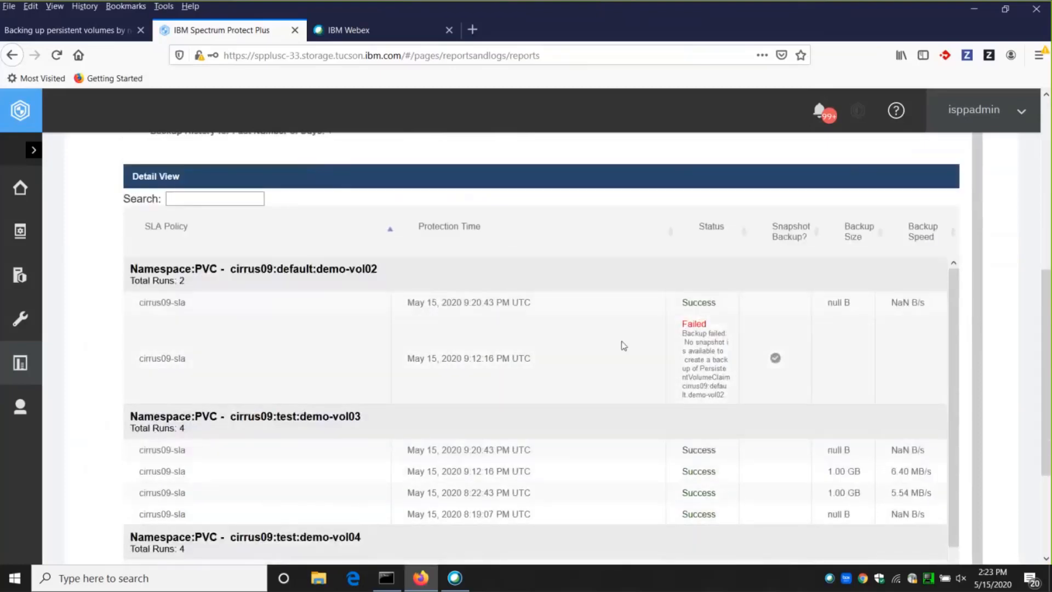
{"action": "scroll", "coordinate": [715, 377], "scroll_direction": "down", "scroll_amount": 1}
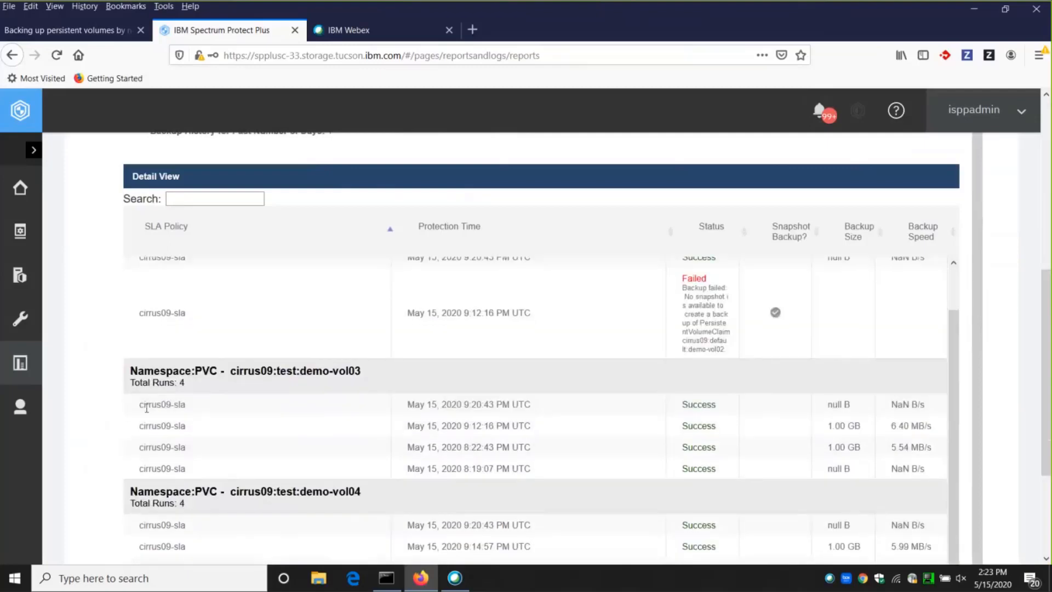
{"action": "left_click_drag", "start_coordinate": [140, 404], "coordinate": [202, 409]}
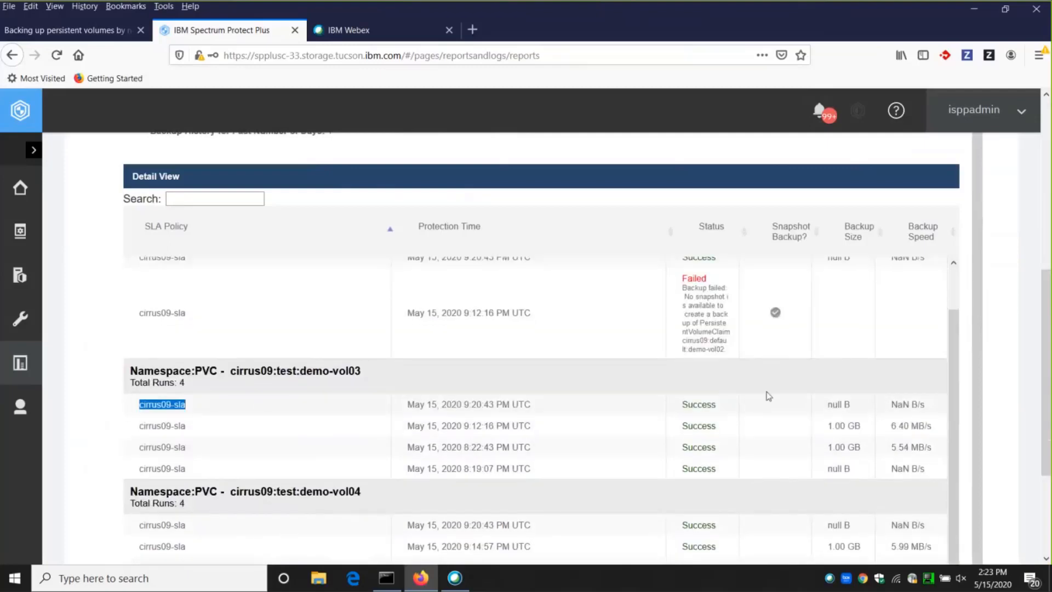
{"action": "scroll", "coordinate": [324, 199], "scroll_direction": "up", "scroll_amount": 10}
Return to the reports list and start a custom Container Persistent Volume Backup History report named customer-report.
{"action": "left_click", "coordinate": [22, 229]}
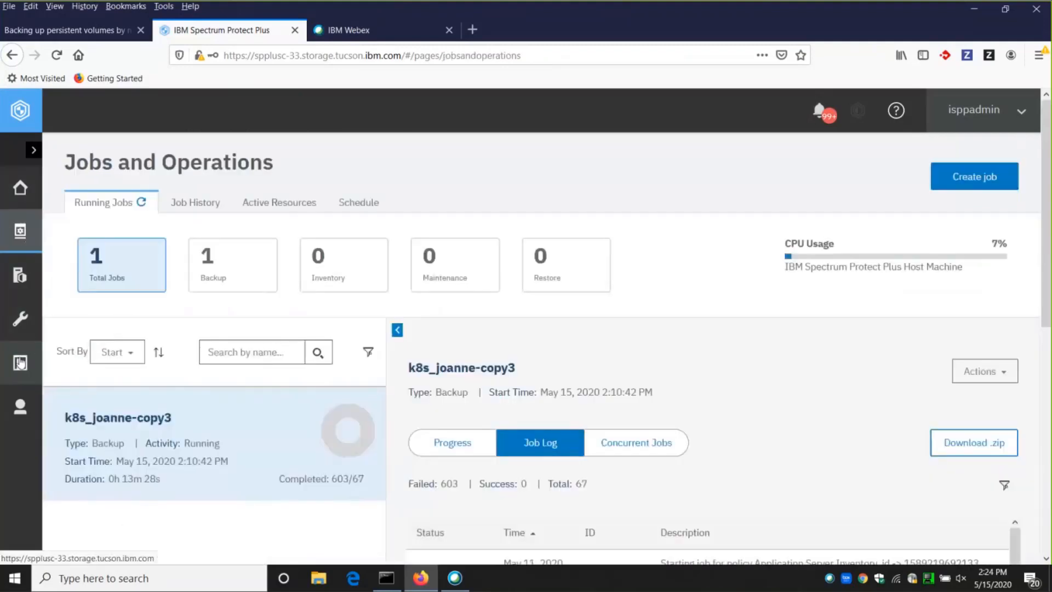
{"action": "mouse_move", "coordinate": [22, 363]}
{"action": "left_click", "coordinate": [76, 400]}
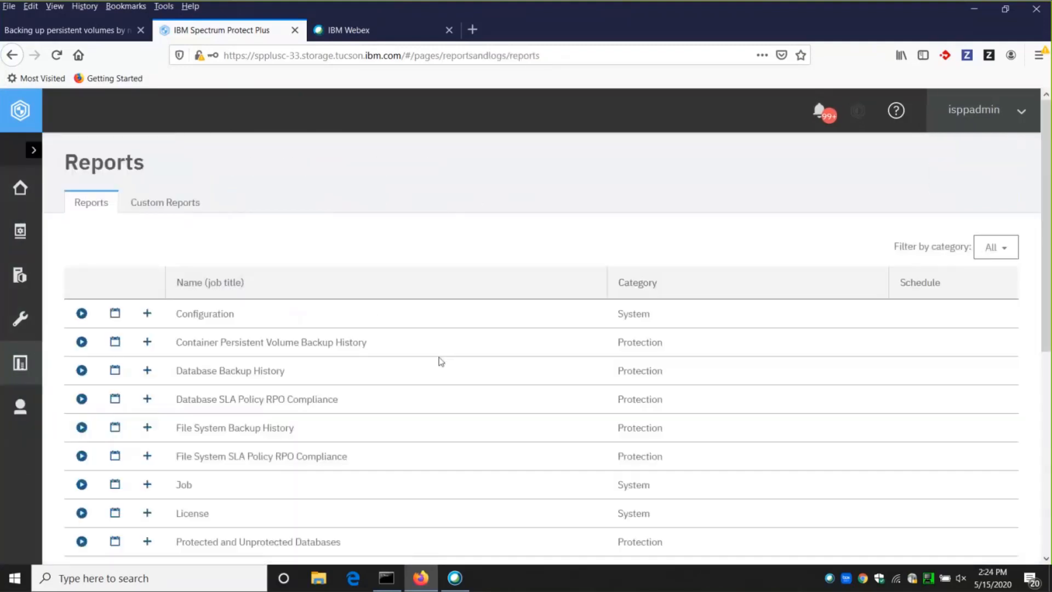
{"action": "left_click", "coordinate": [146, 343]}
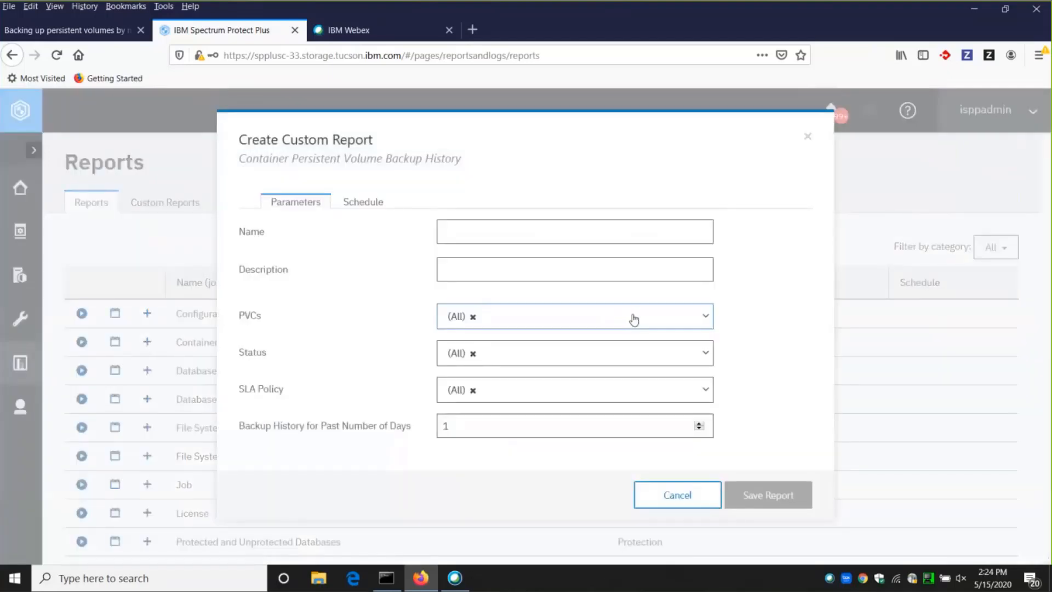
{"action": "left_click", "coordinate": [498, 226]}
{"action": "type", "text": "customer-report"}
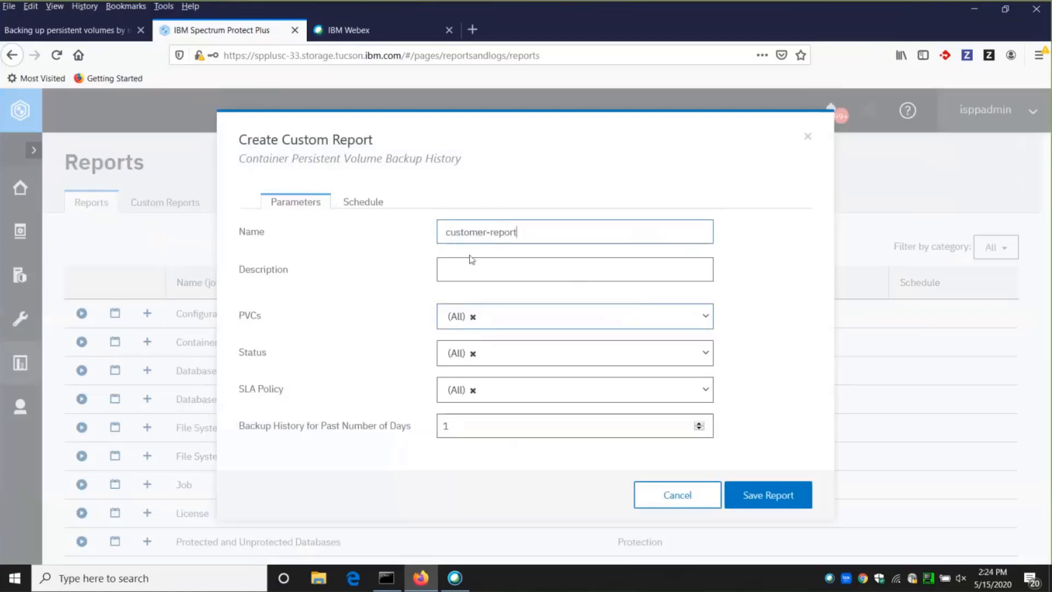
Restrict the custom report to the PVC cirrus09:test:demo-vol03, save it and acknowledge its creation.
{"action": "left_click", "coordinate": [481, 276]}
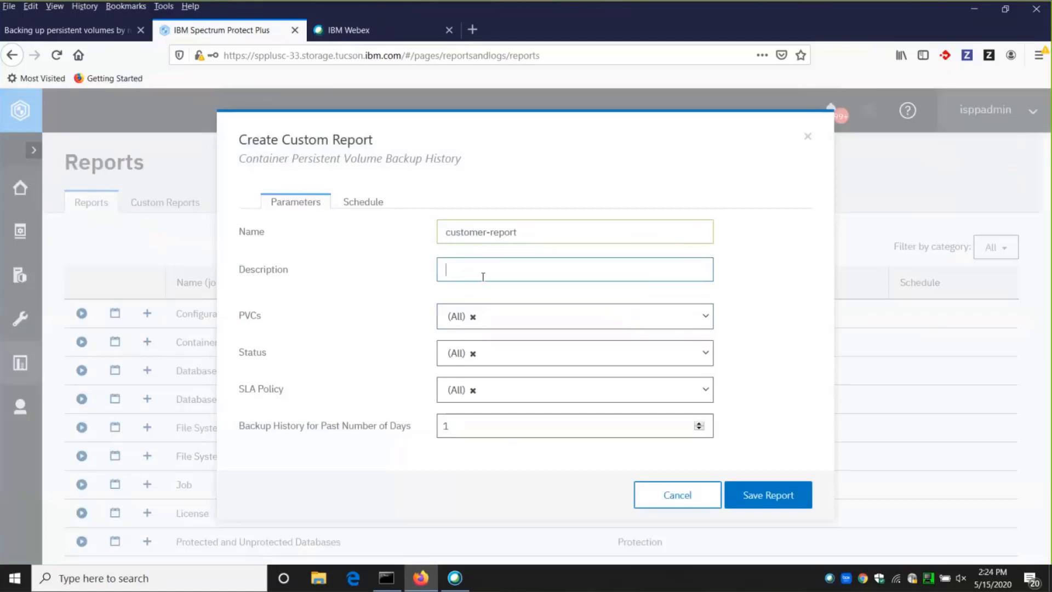
{"action": "left_click", "coordinate": [681, 317]}
{"action": "left_click_drag", "start_coordinate": [708, 350], "coordinate": [719, 525]}
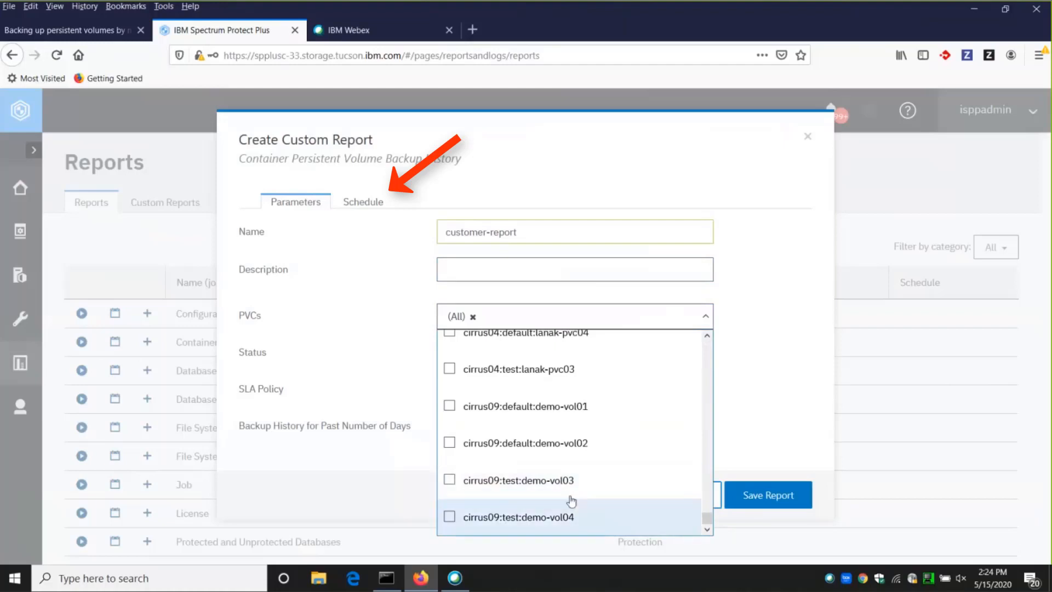
{"action": "left_click", "coordinate": [526, 480]}
{"action": "left_click", "coordinate": [517, 273]}
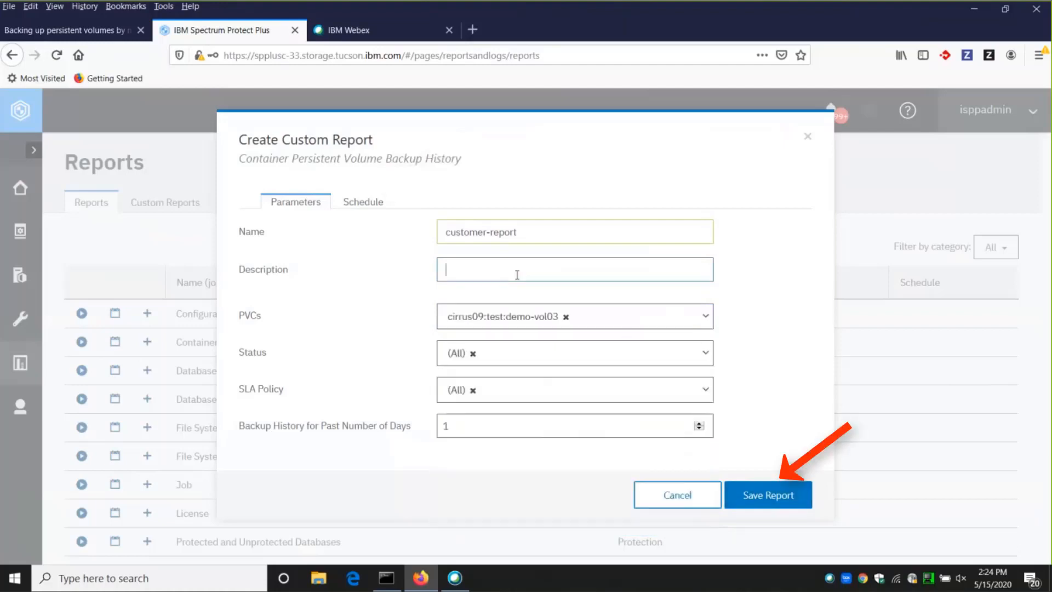
{"action": "left_click", "coordinate": [783, 500]}
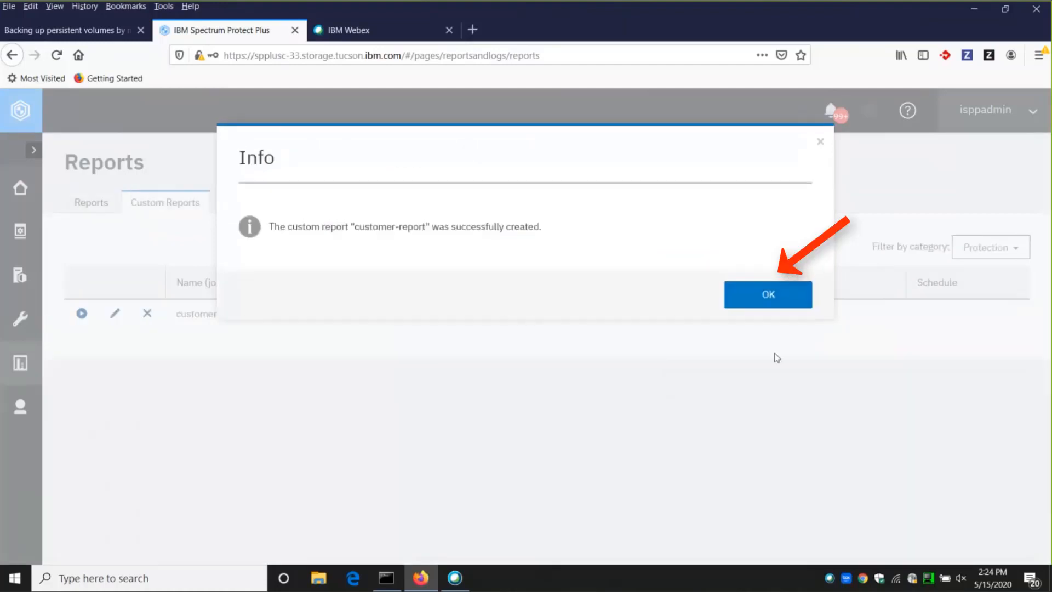
{"action": "left_click", "coordinate": [789, 301]}
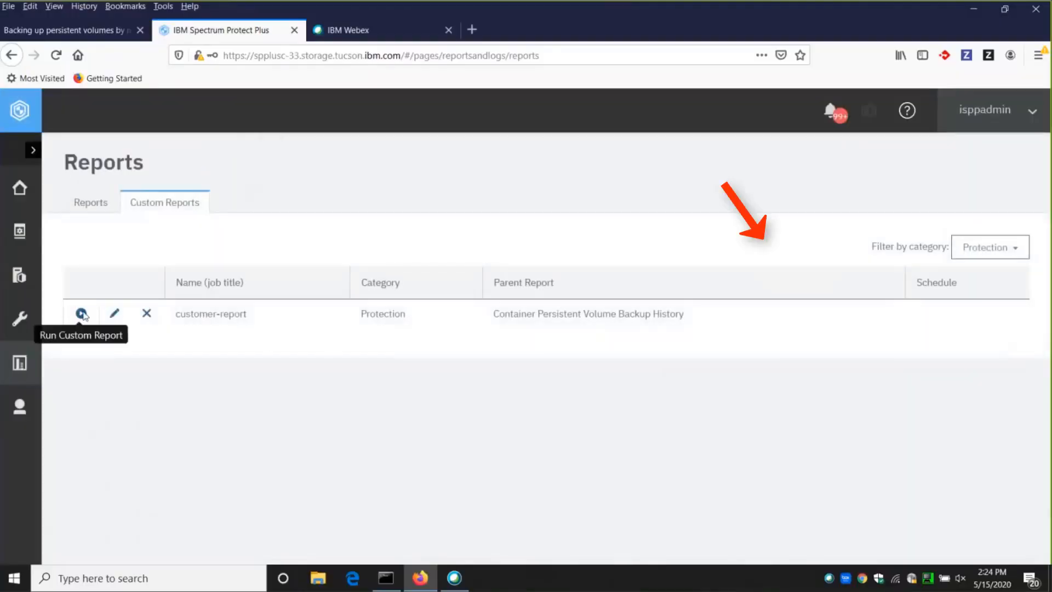
Run the custom report customer-report and review its detailed backup history.
{"action": "left_click", "coordinate": [81, 313]}
{"action": "left_click", "coordinate": [767, 493]}
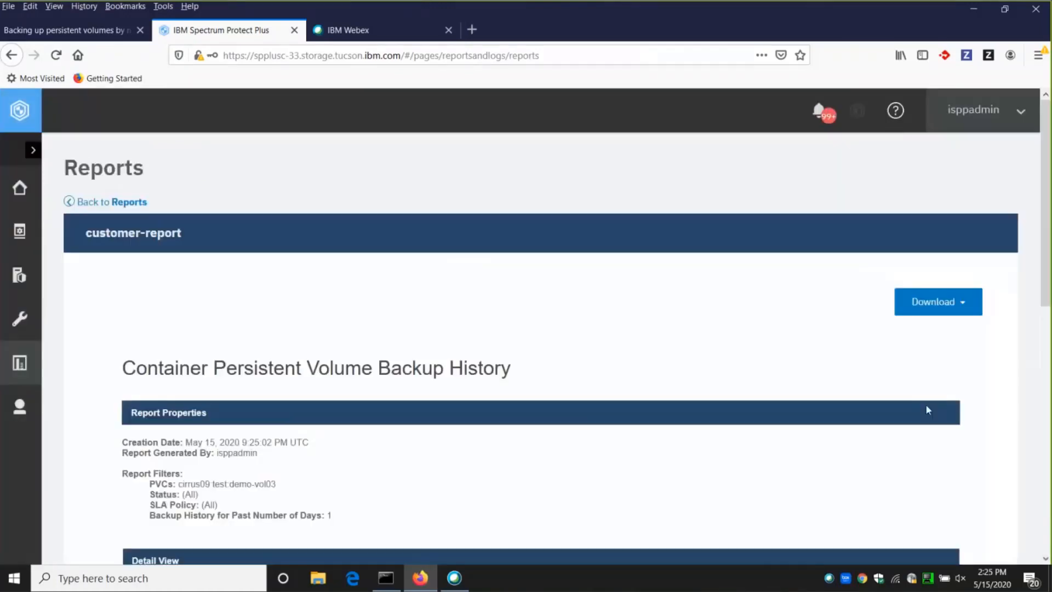
{"action": "scroll", "coordinate": [915, 401], "scroll_direction": "down", "scroll_amount": 4}
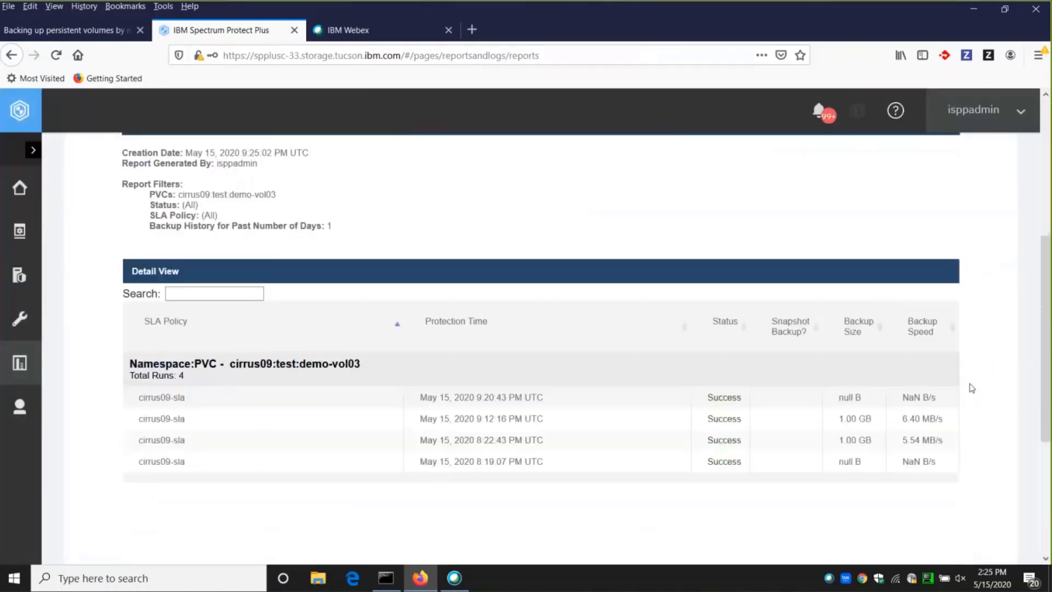